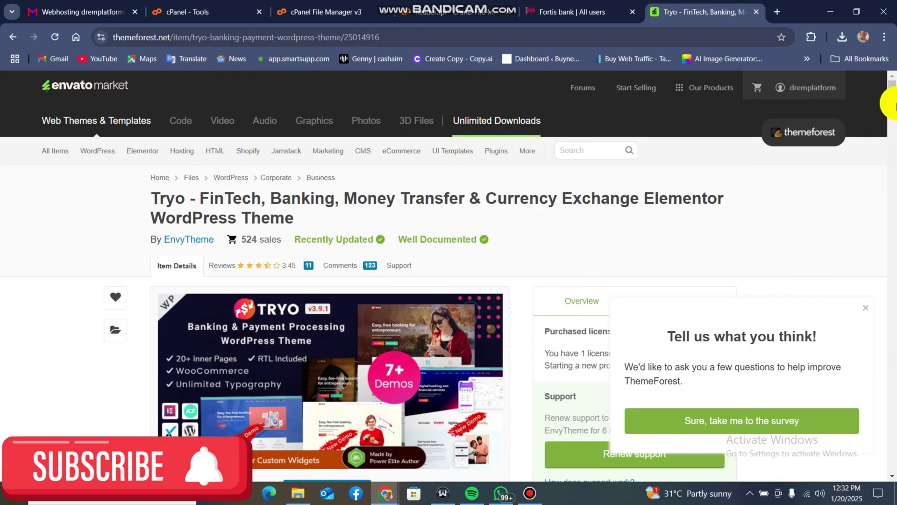
Review the Tryo item page and its support renewal price, then go to the account's Downloads.
left_click_drag(893, 98, 893, 116)
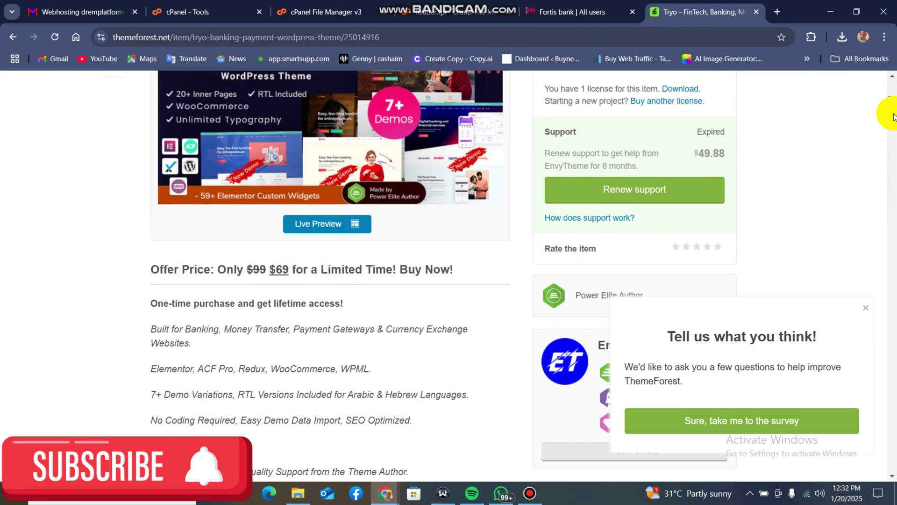
scroll(665, 153, "up", 2)
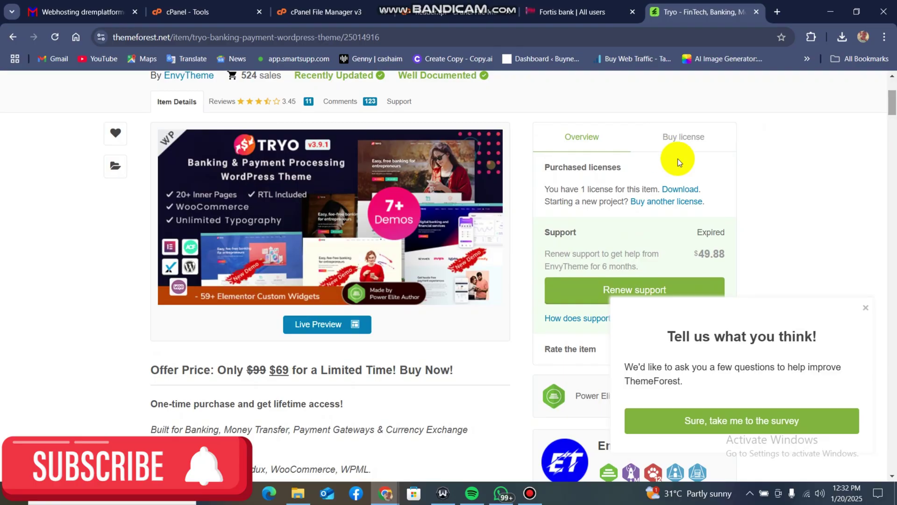
left_click_drag(696, 255, 772, 249)
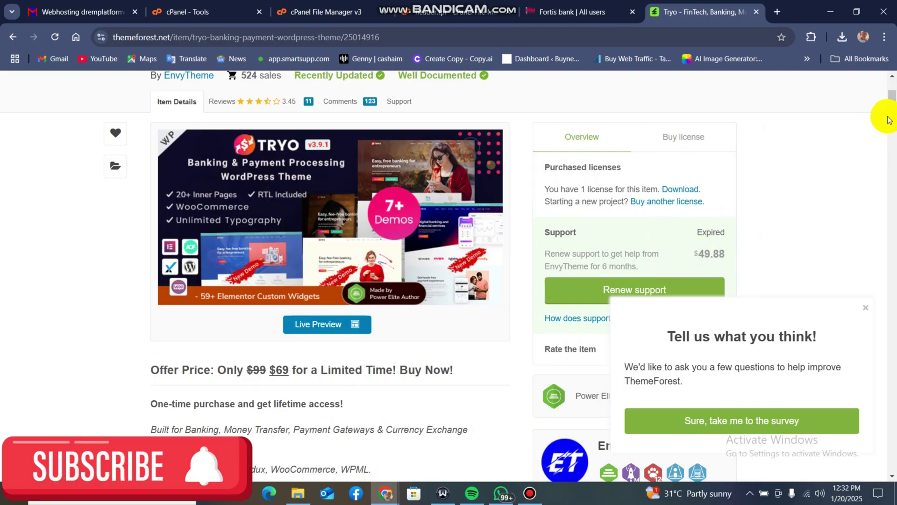
scroll(891, 112, "down", 5)
scroll(892, 114, "up", 3)
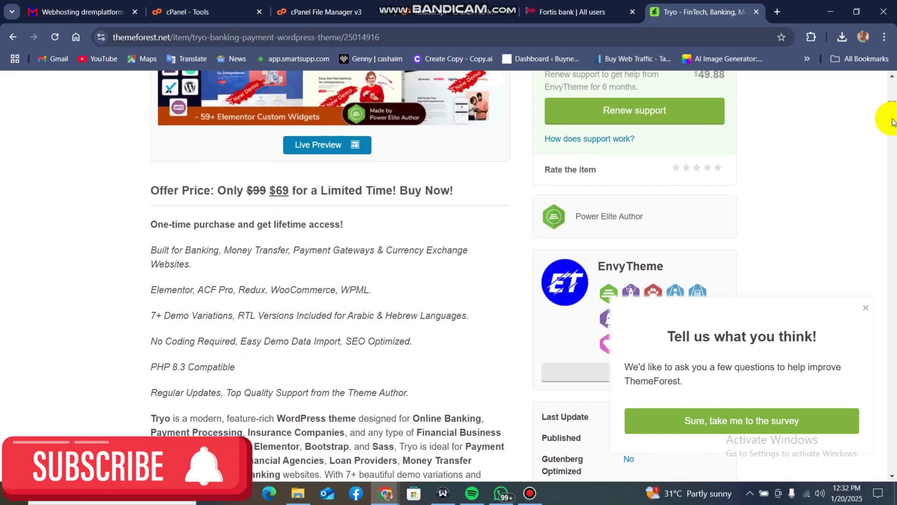
scroll(892, 112, "up", 5)
mouse_move(804, 96)
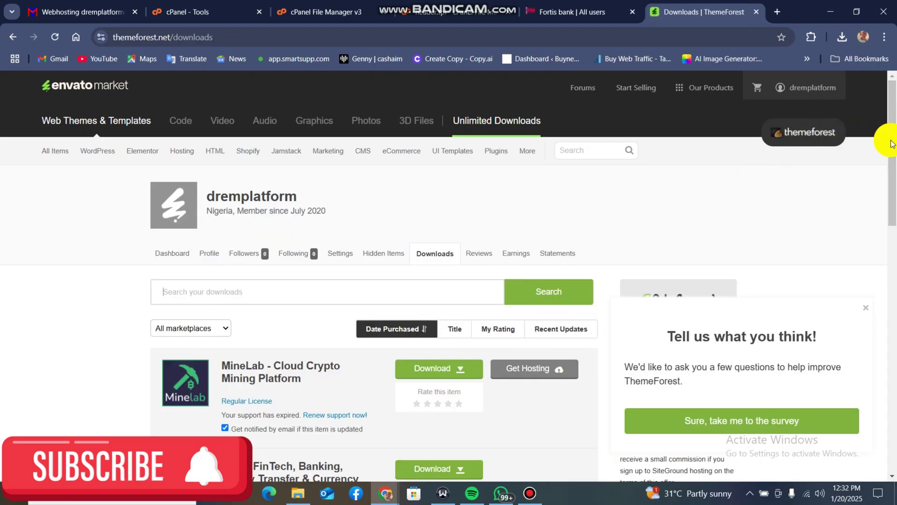
Scroll the Downloads list to the Tryo FinTech Elementor WordPress Theme entry.
left_click_drag(892, 140, 876, 208)
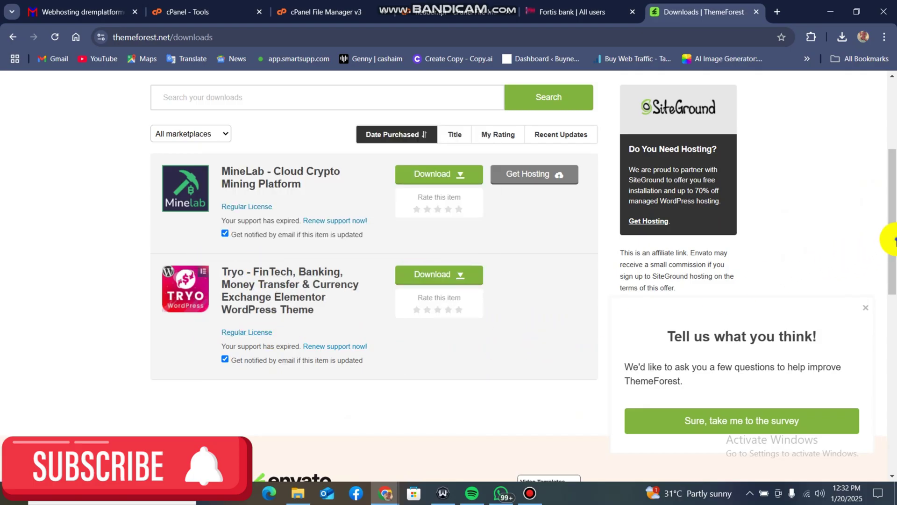
left_click_drag(892, 239, 893, 292)
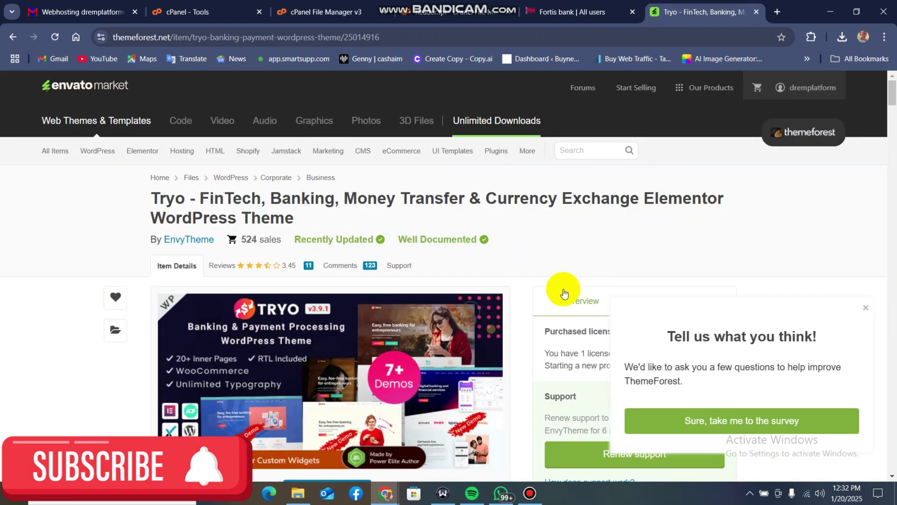
Dismiss the feedback survey popup on the Tryo item page.
left_click_drag(763, 274, 860, 312)
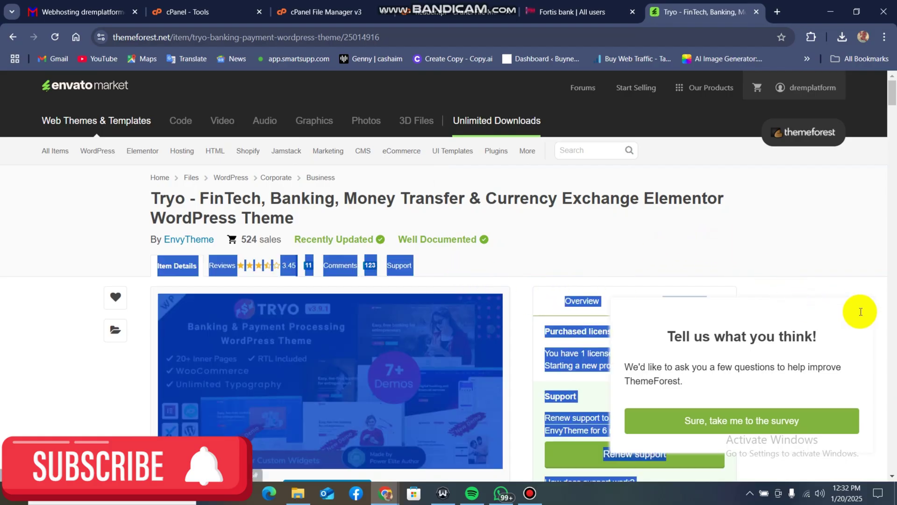
left_click(865, 304)
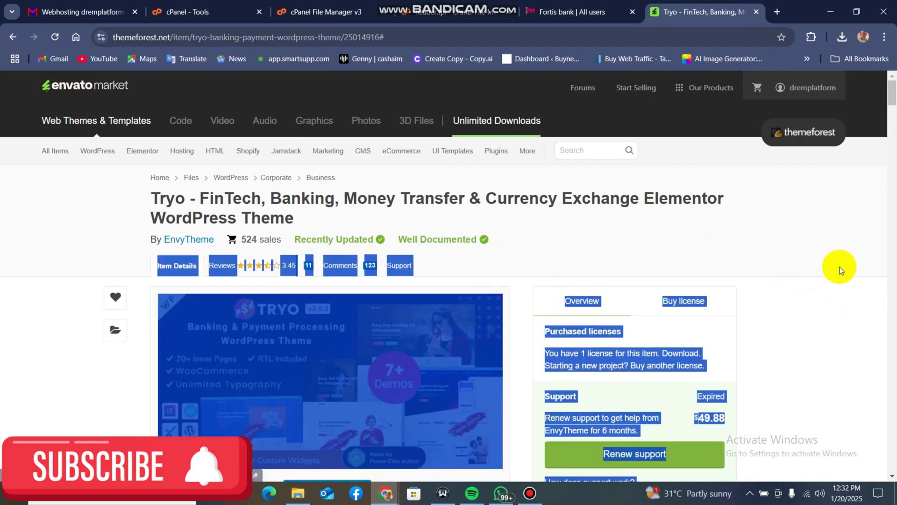
left_click(820, 248)
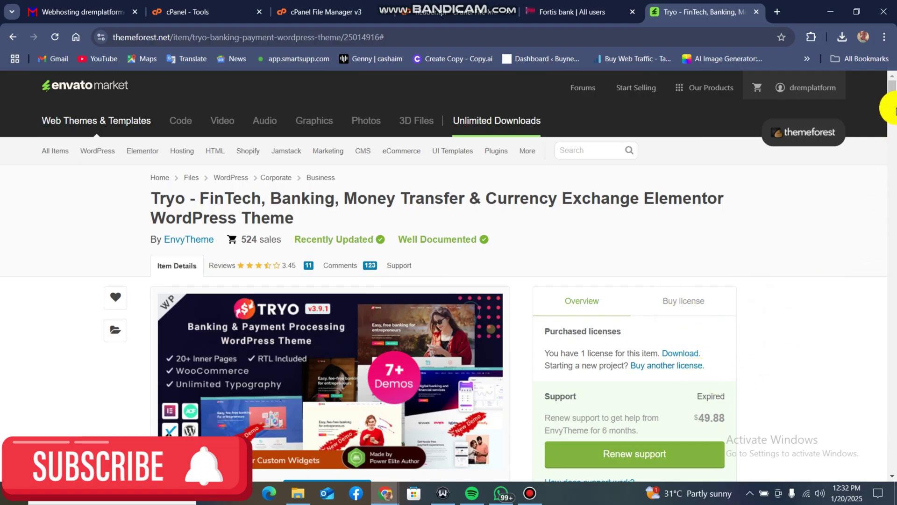
Check the $49.88 support price, then launch Tryo's Live Preview in a new tab.
left_click_drag(893, 100, 883, 111)
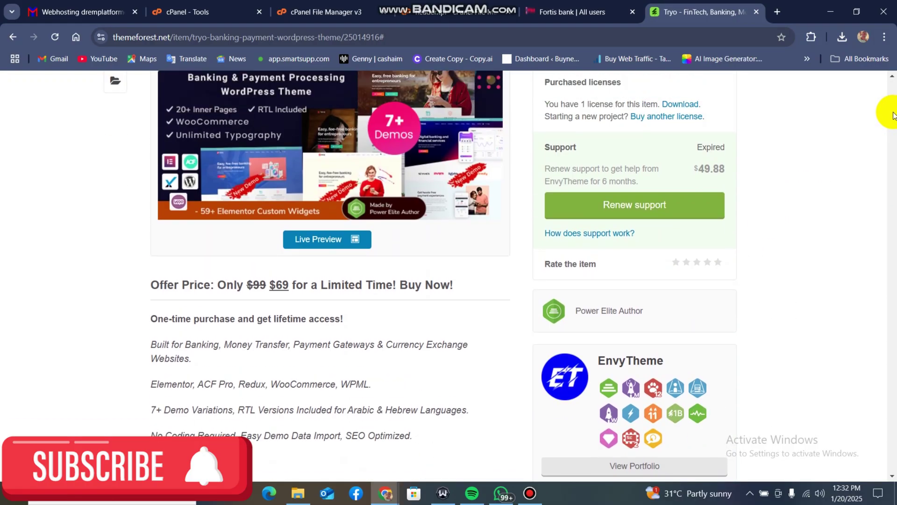
double_click(710, 168)
left_click(769, 173)
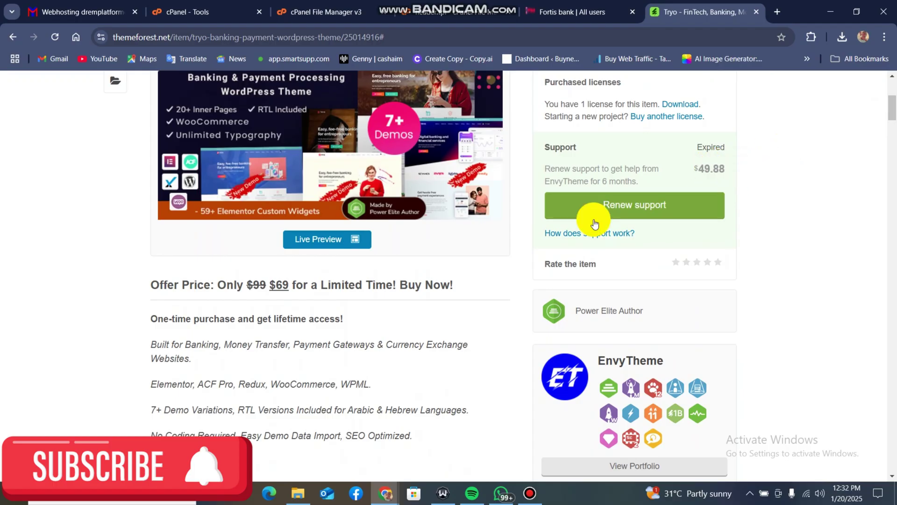
left_click(353, 240)
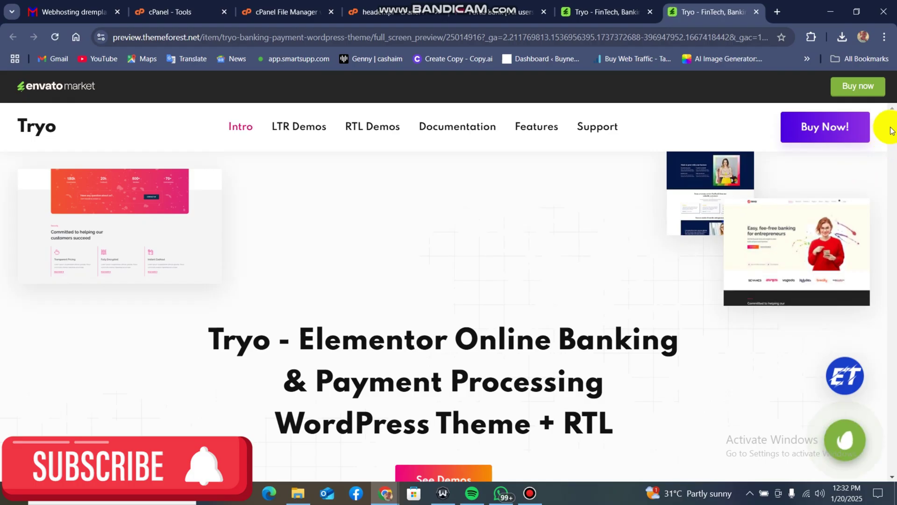
Scroll to the LTR Demos and open the International Currency Transfer Provider (home-seven) demo.
scroll(885, 136, "down", 6)
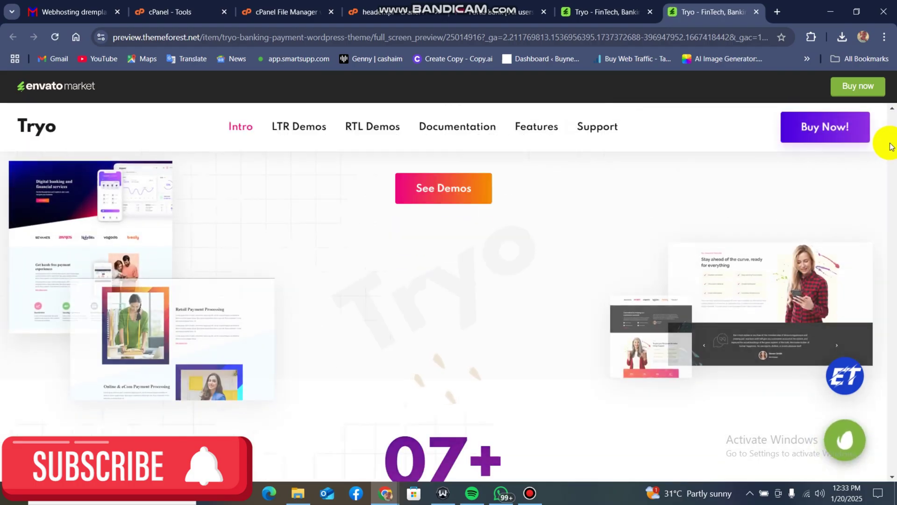
scroll(890, 146, "down", 1)
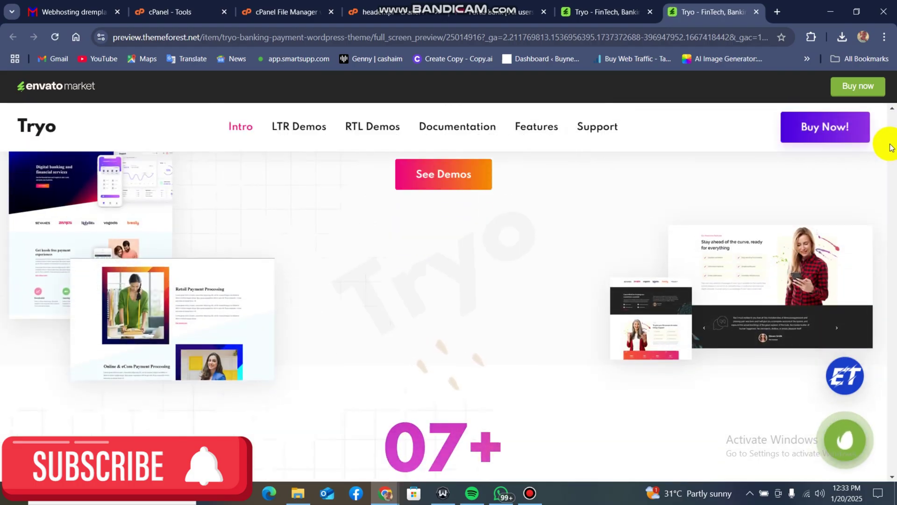
scroll(890, 152, "down", 1)
scroll(890, 154, "down", 7)
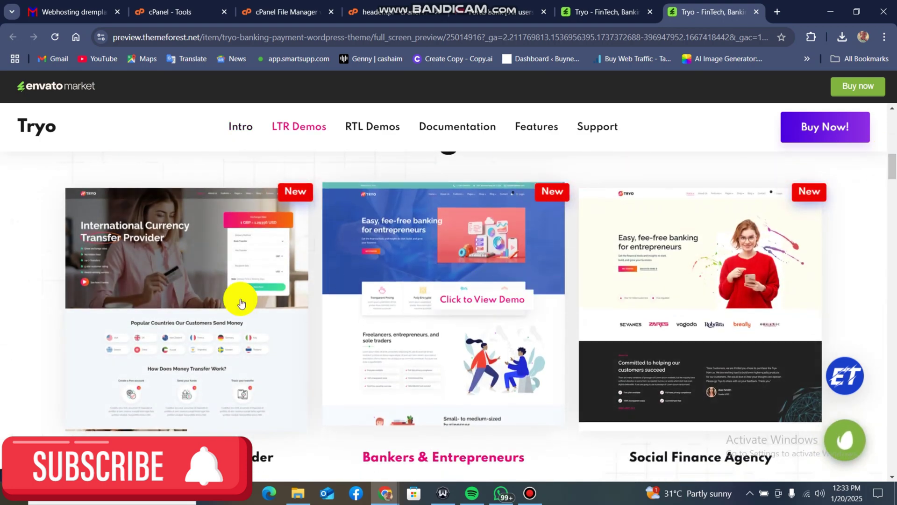
left_click(271, 305)
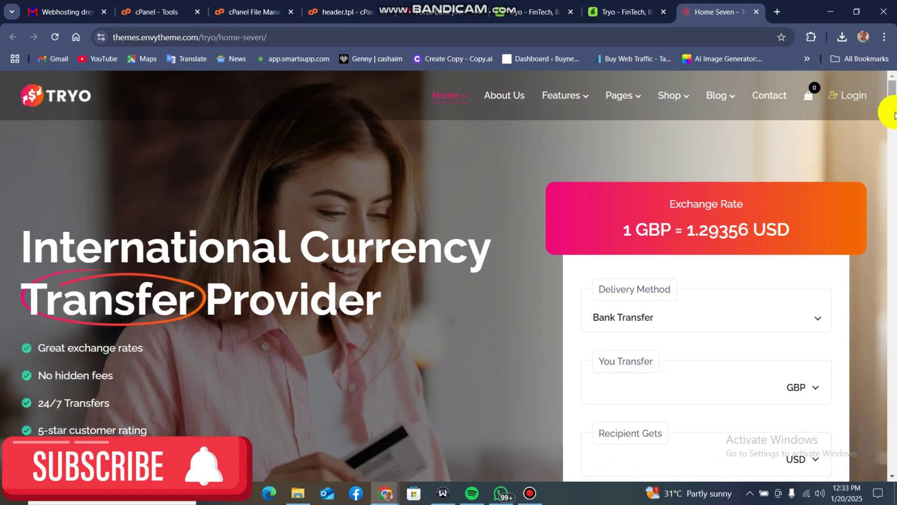
Browse the Home Seven currency transfer homepage before heading to Login.
mouse_move(892, 115)
left_mouse_down()
mouse_move(892, 136)
mouse_move(888, 100)
mouse_move(885, 115)
left_mouse_up()
scroll(886, 116, "up", 1)
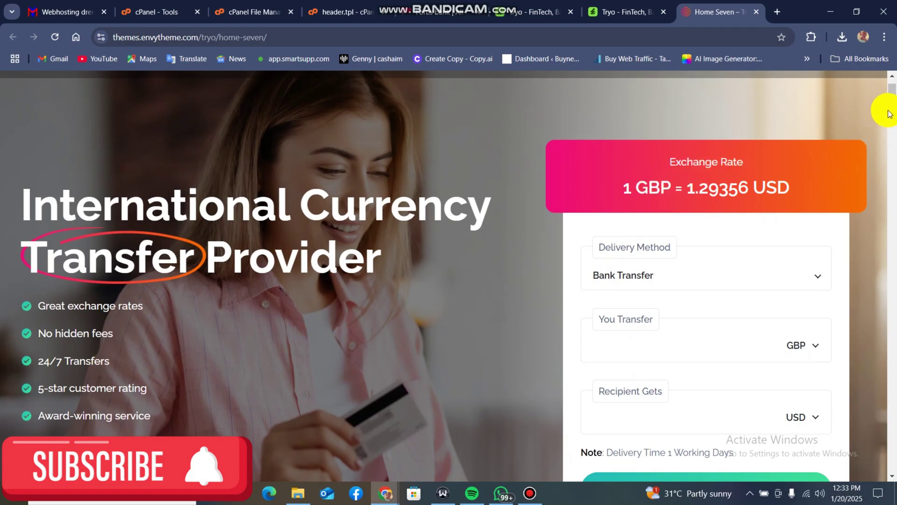
scroll(877, 195, "down", 20)
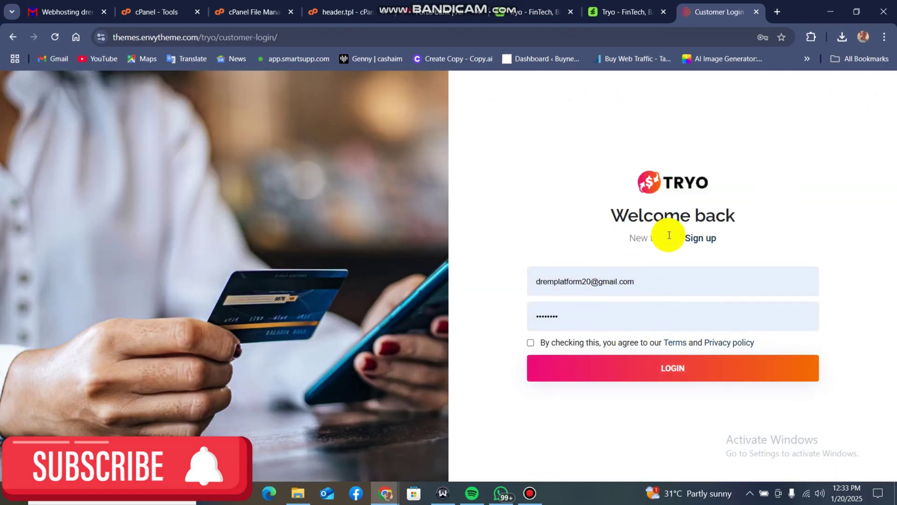
Look over the customer signup form, then close its tab and go back.
left_click(703, 244)
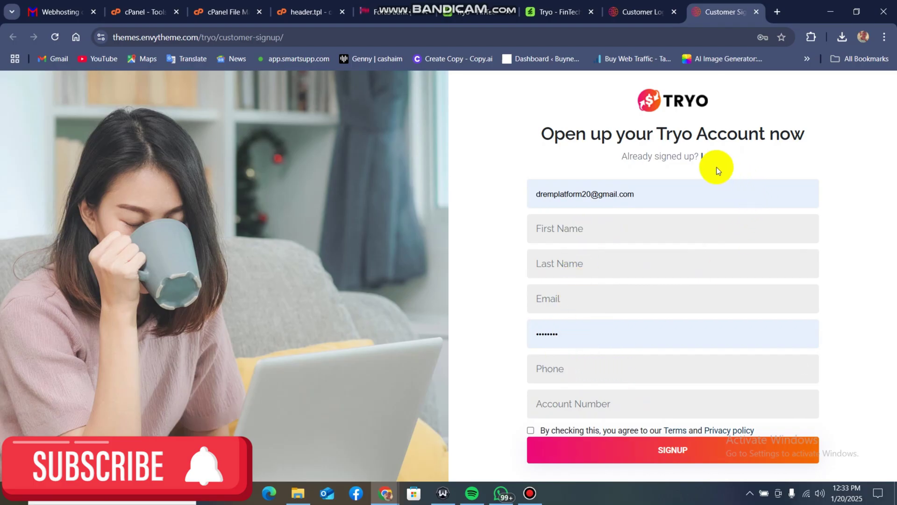
left_click(633, 12)
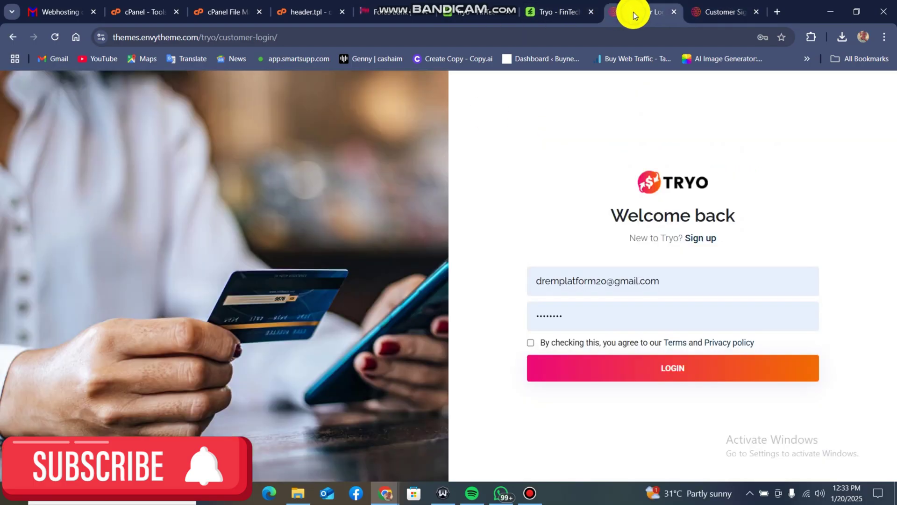
left_click(754, 12)
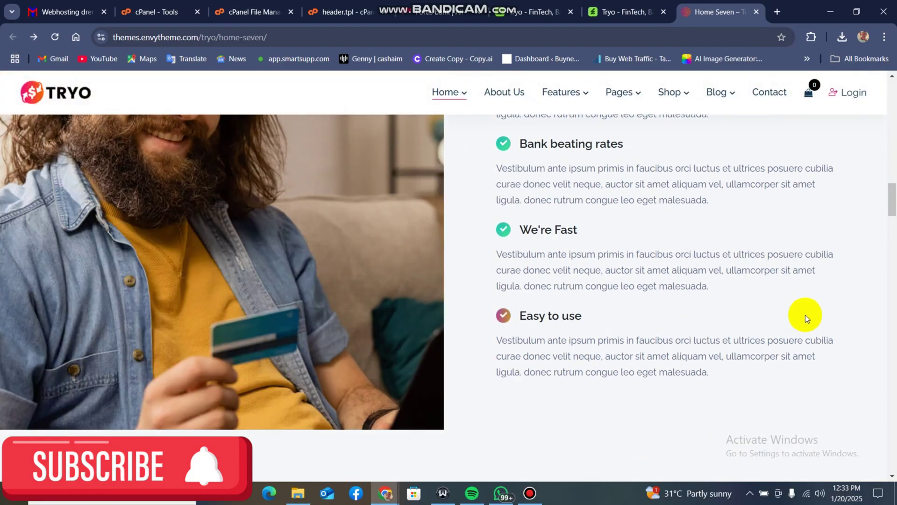
Check the Home Seven page at restored-down mobile width, then maximize and return to the Tryo preview.
left_click_drag(893, 208, 871, 308)
left_click(847, 17)
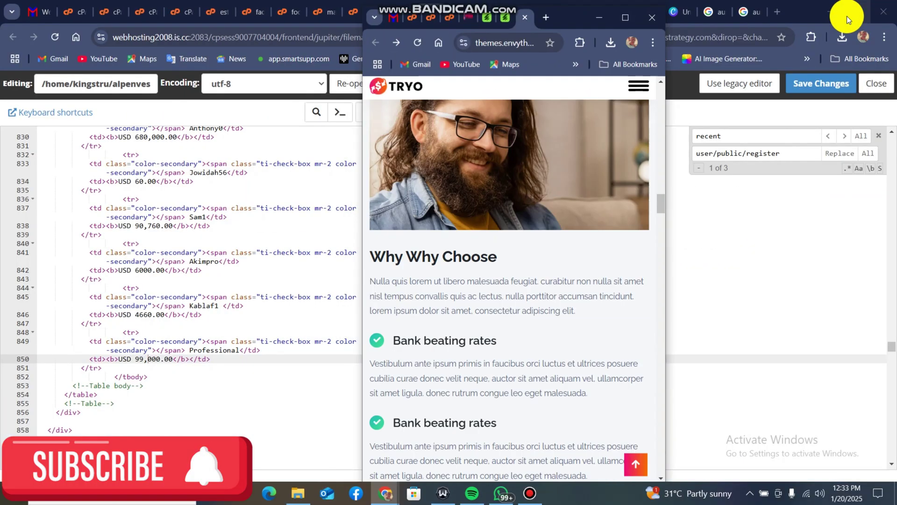
left_click_drag(661, 198, 657, 103)
left_click(630, 17)
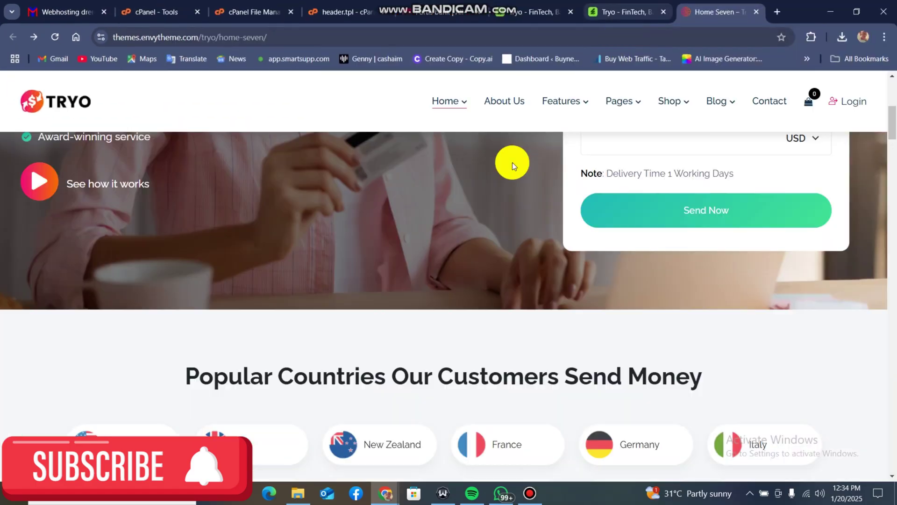
left_click_drag(894, 118, 876, 298)
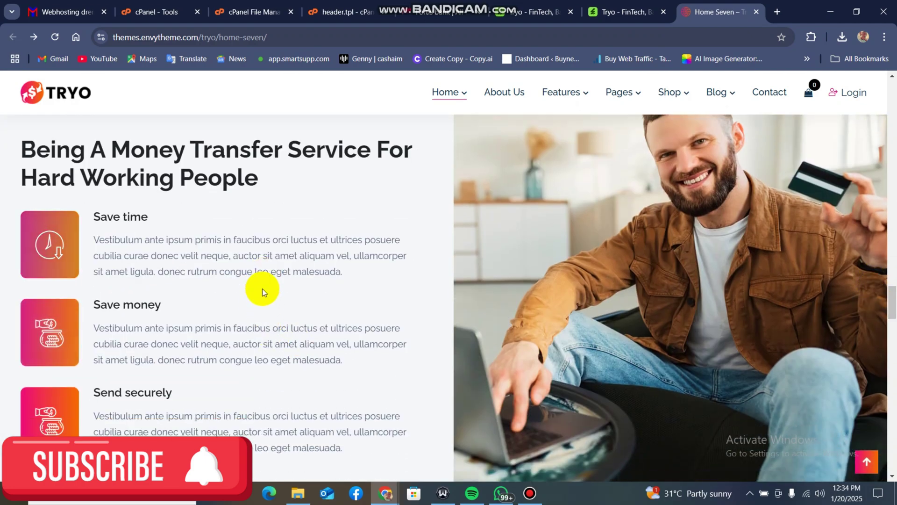
left_click(602, 5)
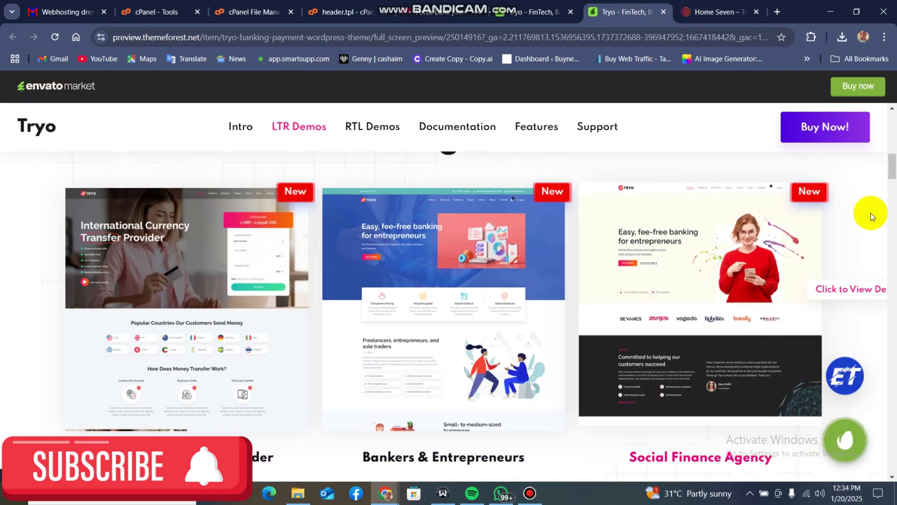
Scroll the Tryo preview down to the LTR demos, then return to the Home Seven demo tab.
left_click_drag(891, 133, 893, 97)
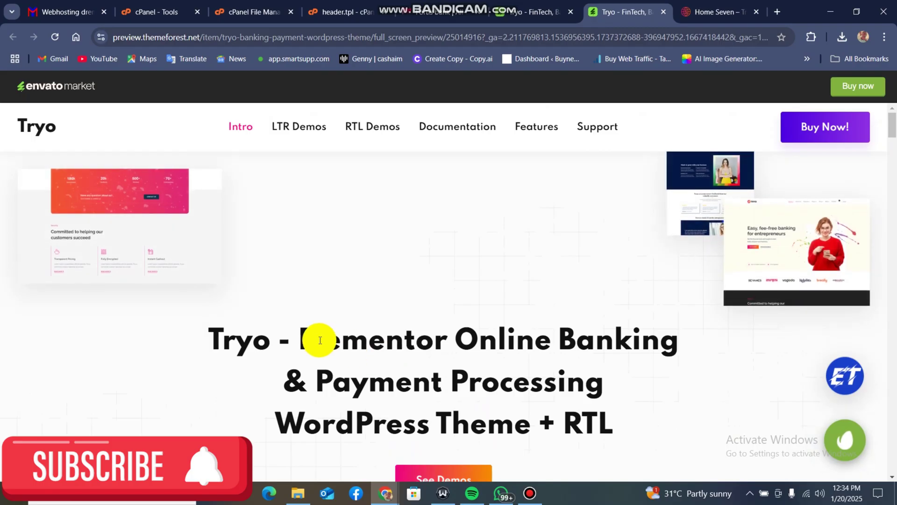
left_click_drag(302, 340, 448, 339)
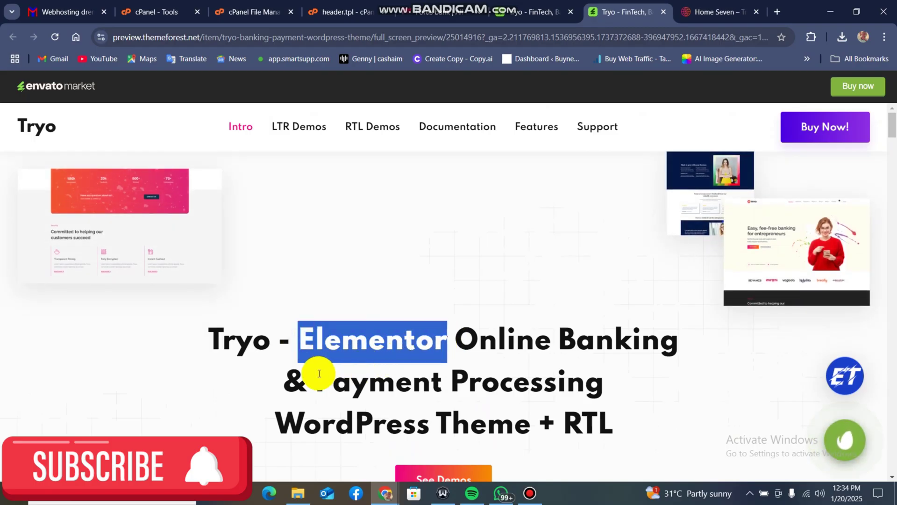
left_click(259, 370)
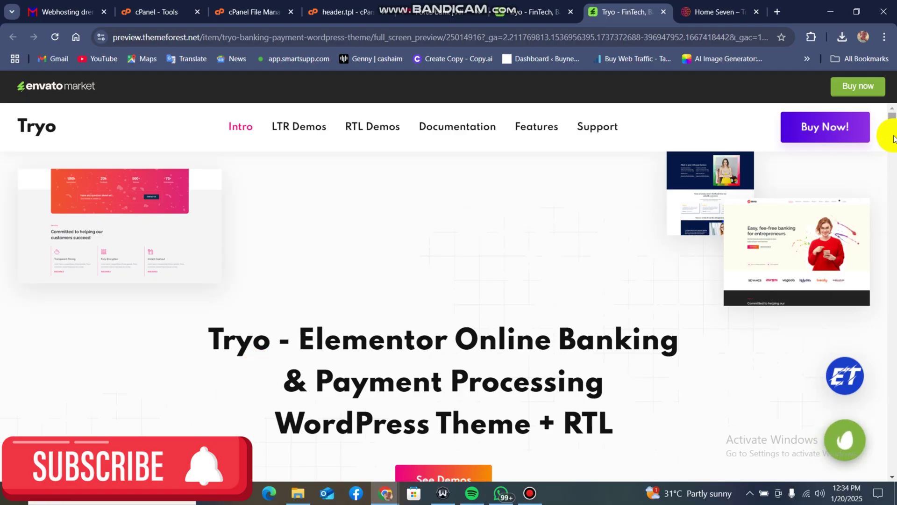
left_click_drag(894, 138, 893, 204)
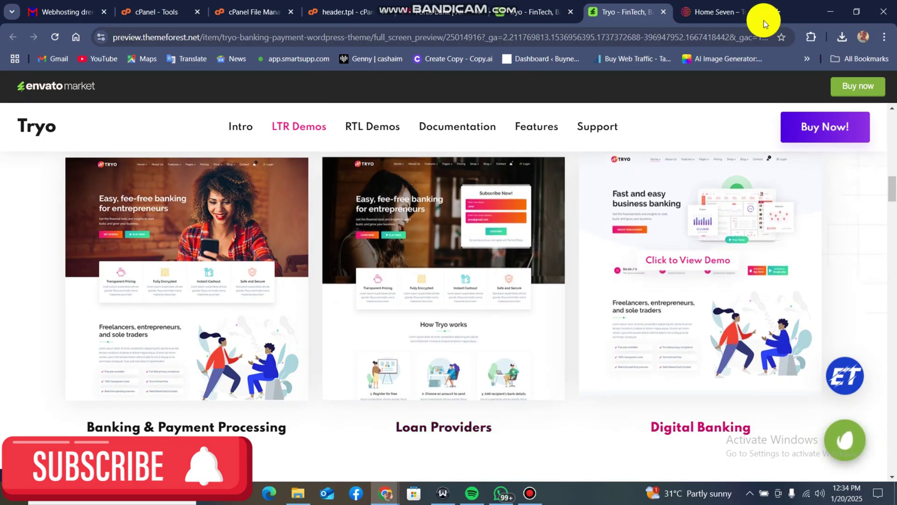
left_click(705, 5)
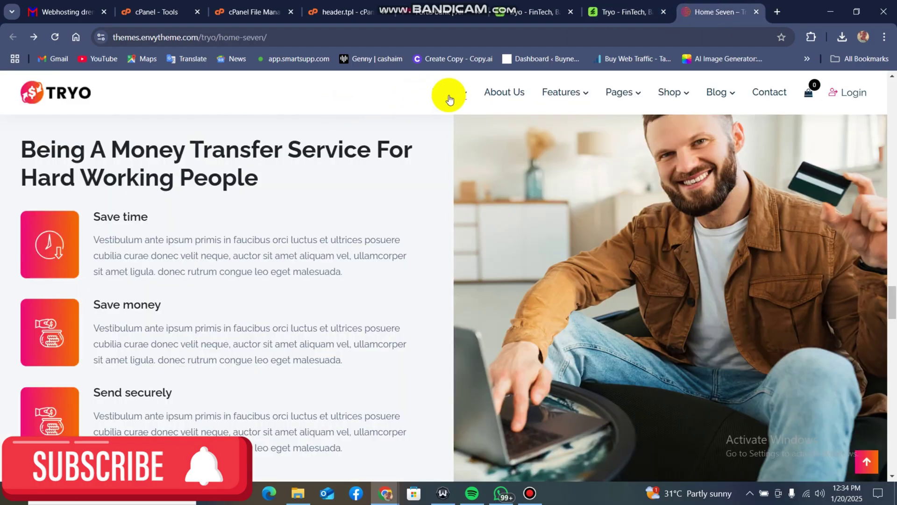
Open the Banking & Payment Processing (Home Two) demo from Home, browse it, then switch to Fortis bank.
mouse_move(452, 99)
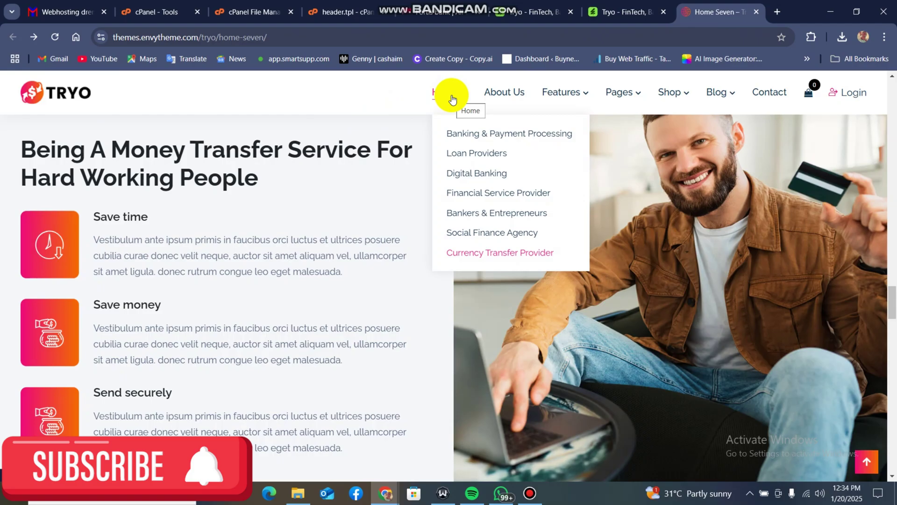
left_click(474, 135)
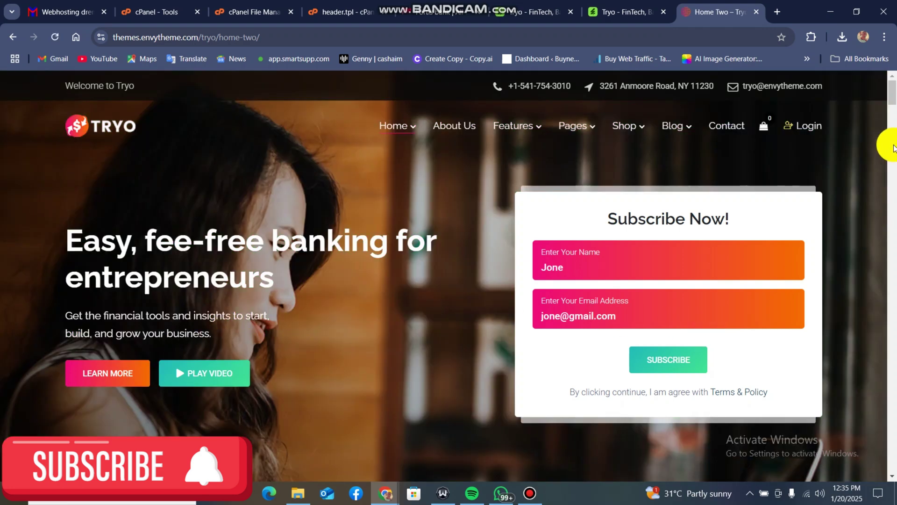
left_click_drag(893, 99, 893, 149)
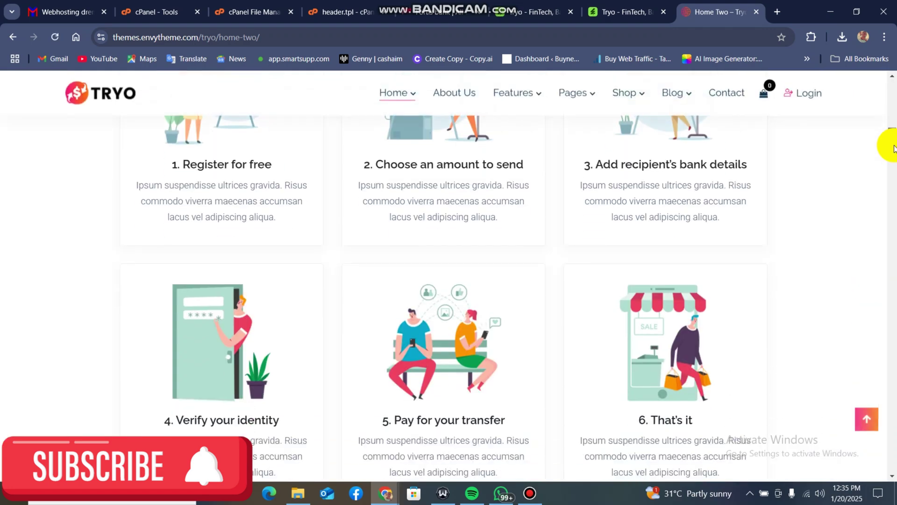
scroll(889, 110, "up", 10)
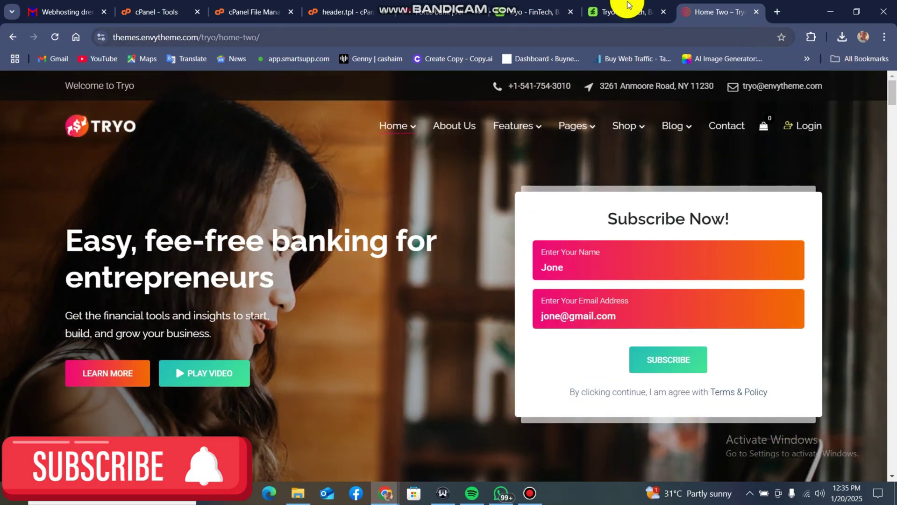
mouse_move(545, 4)
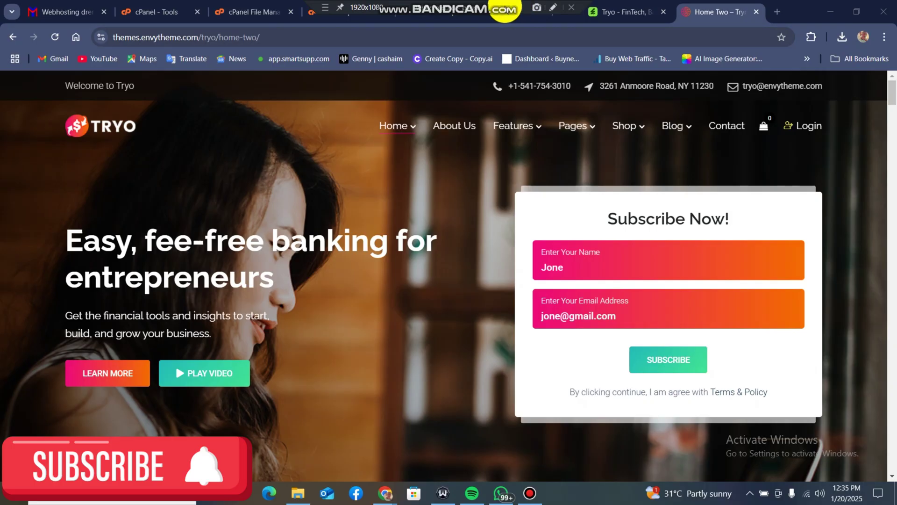
left_click(451, 14)
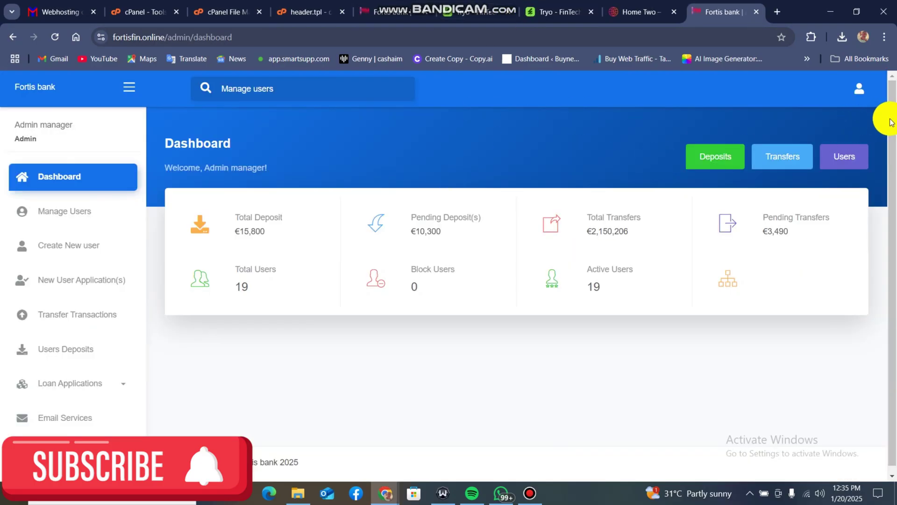
Scroll the Fortis dashboards and open International Wire Transfer, then go back to Tryo's Home Two demo.
left_click_drag(890, 120, 891, 194)
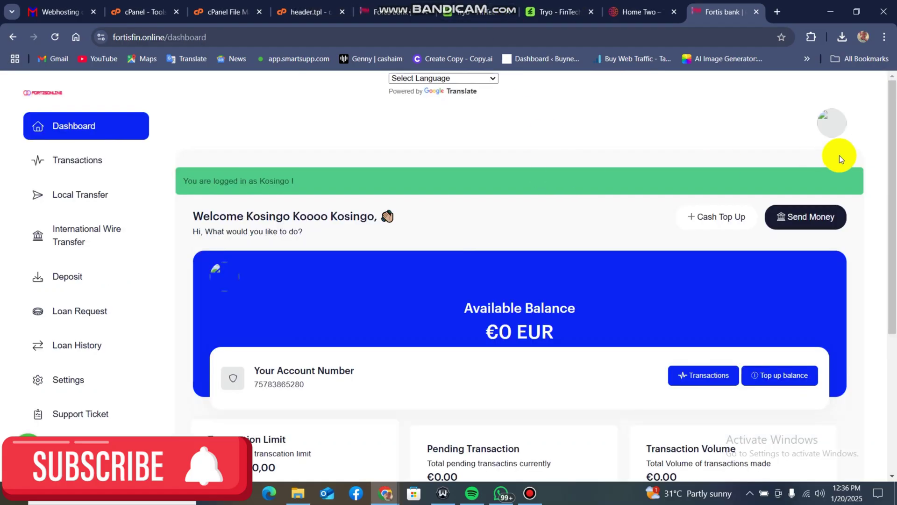
left_click_drag(893, 145, 884, 304)
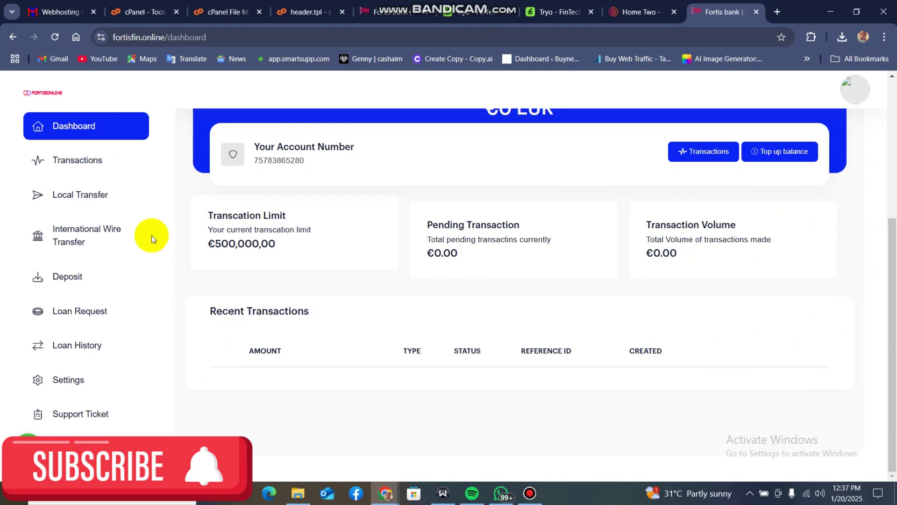
left_click(88, 227)
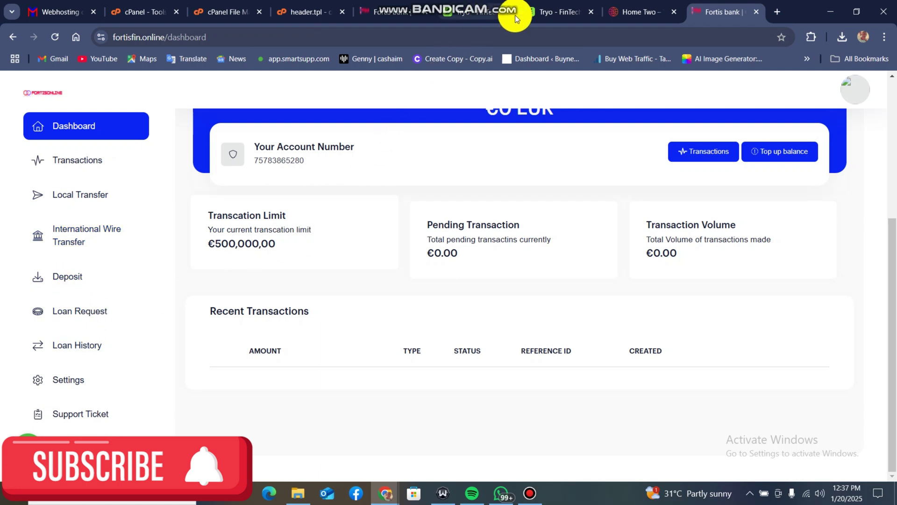
left_click(541, 14)
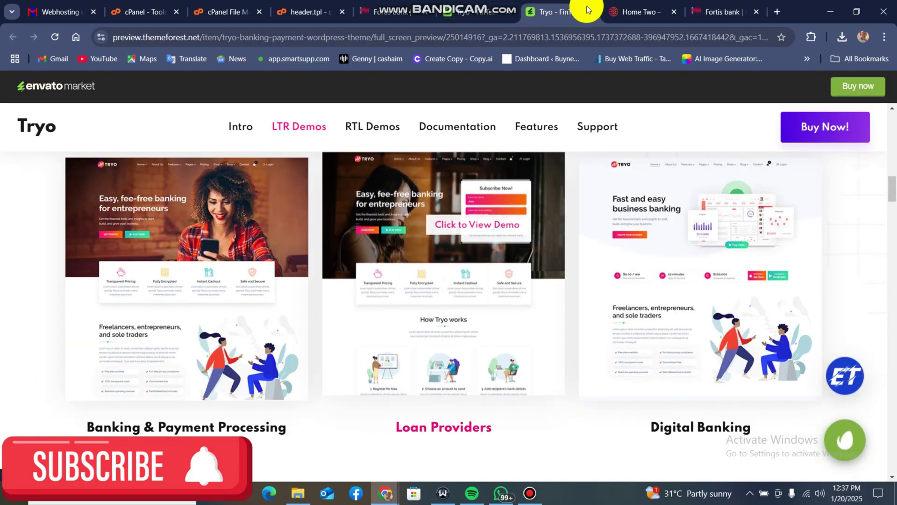
left_click(626, 6)
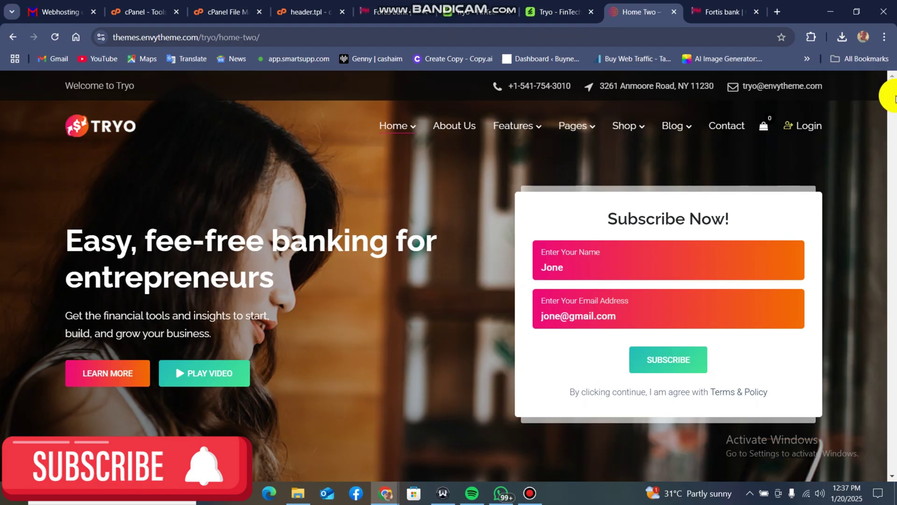
scroll(893, 136, "down", 3)
scroll(890, 140, "down", 10)
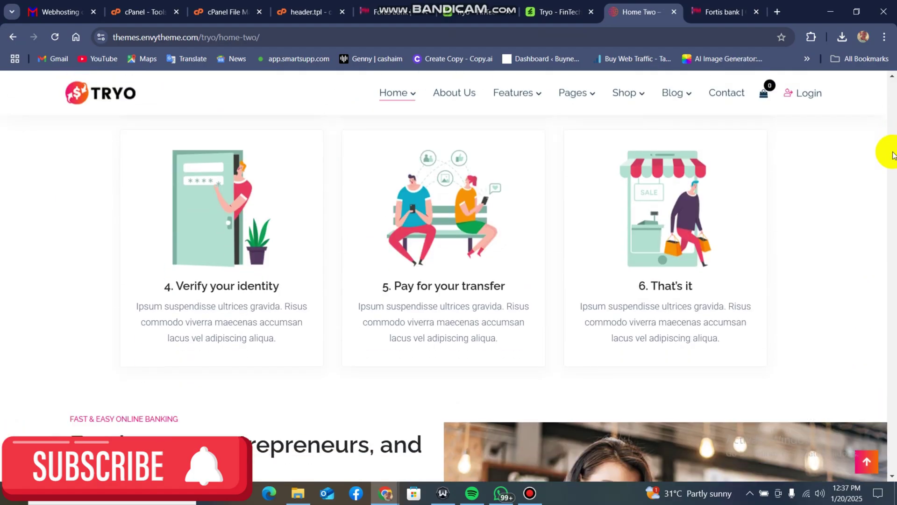
scroll(890, 169, "up", 1)
scroll(888, 159, "down", 15)
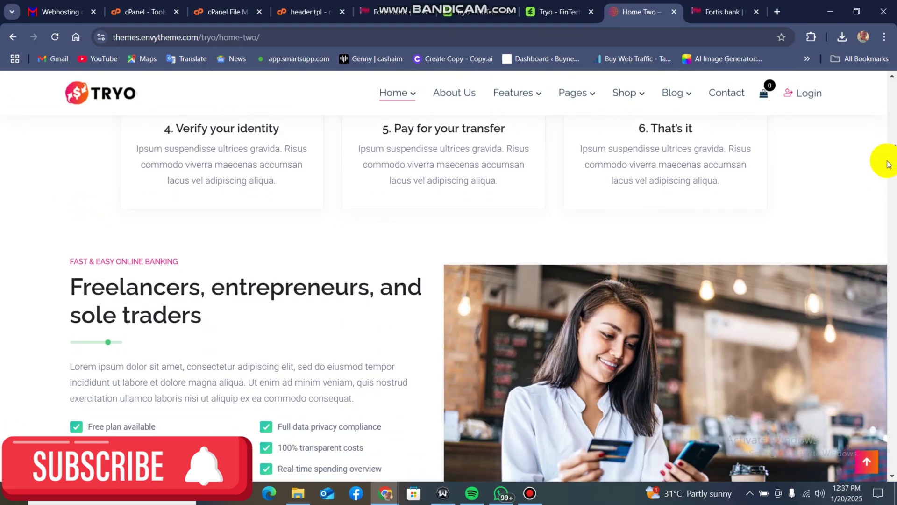
scroll(877, 209, "down", 15)
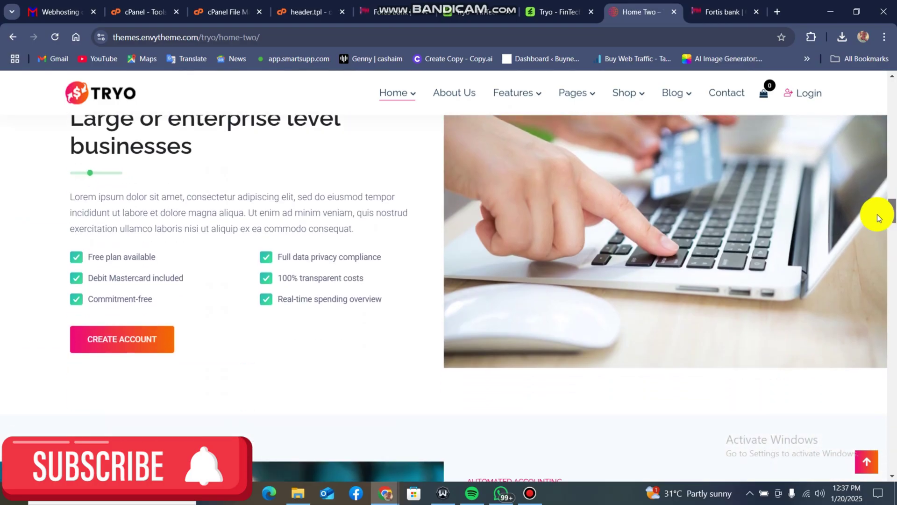
scroll(867, 268, "down", 15)
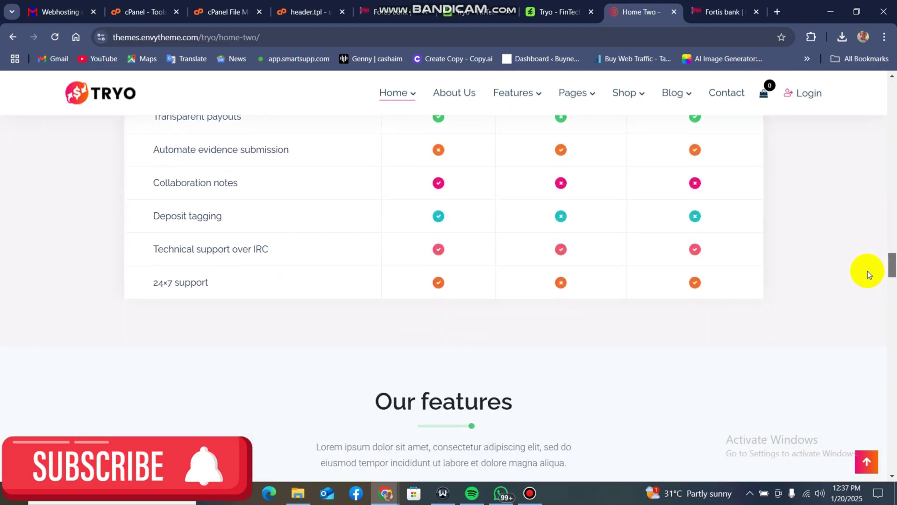
scroll(867, 405, "down", 15)
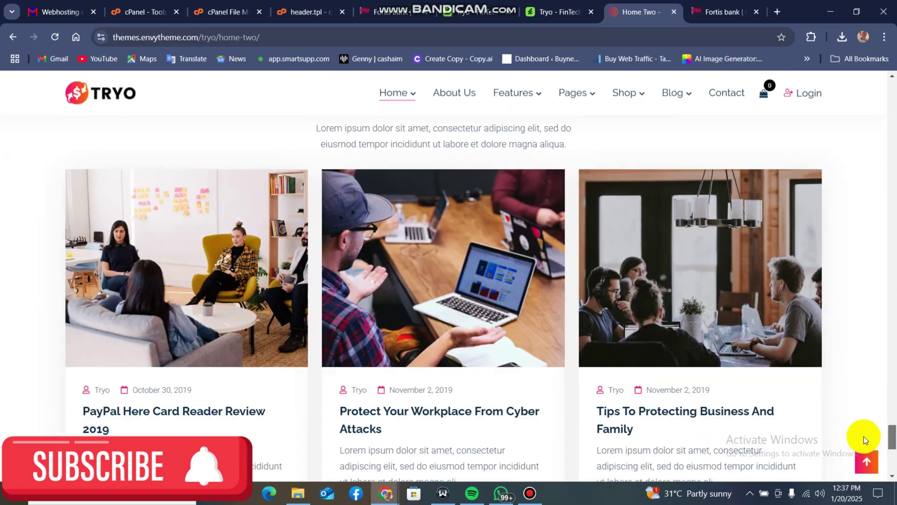
scroll(863, 436, "up", 4)
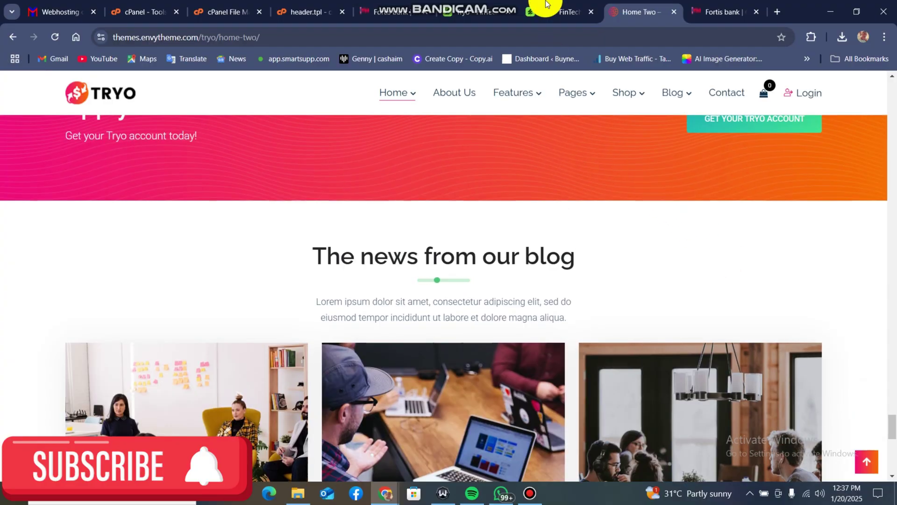
mouse_move(546, 6)
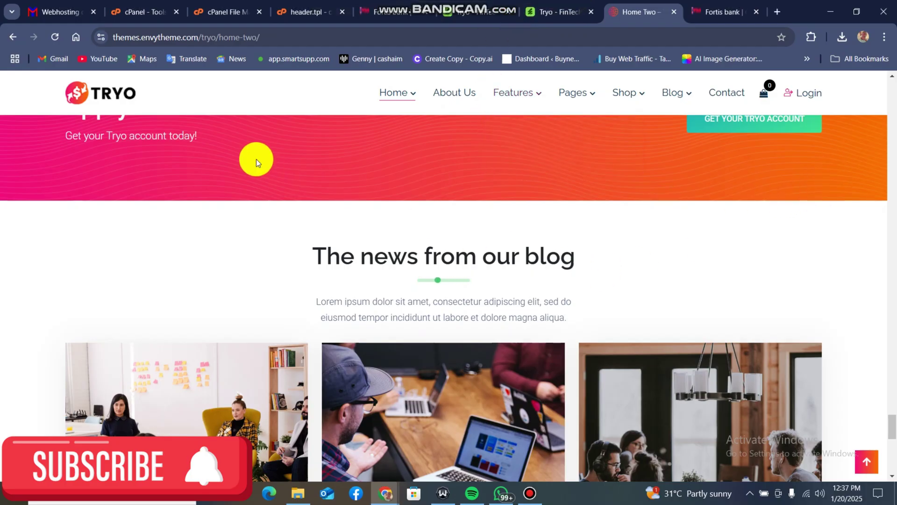
Open InterServer's Order Webhosting page and check the Web Hosting Direct Admin plan's $2.50 total.
left_click(49, 8)
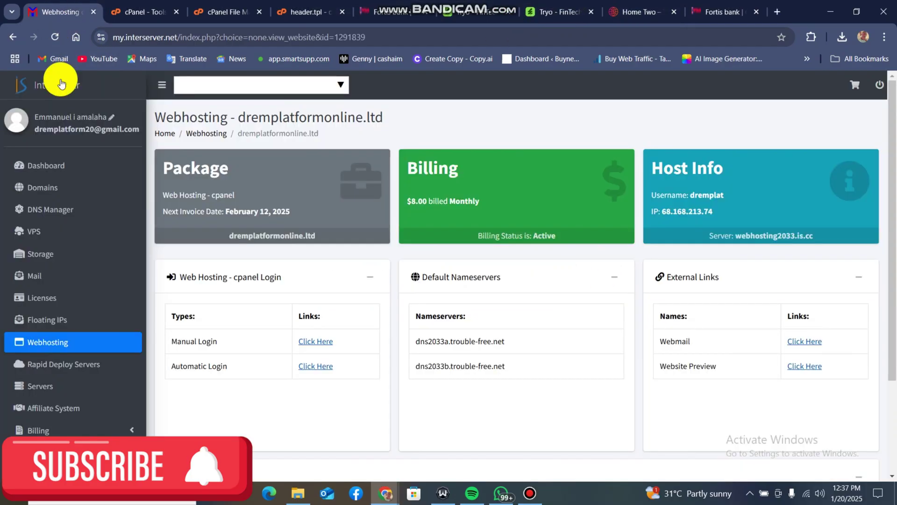
left_click(37, 343)
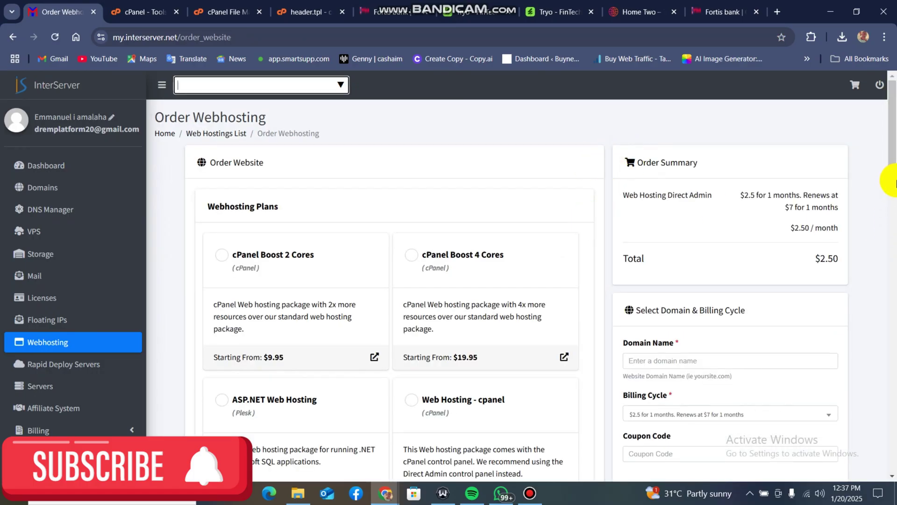
scroll(893, 176, "down", 1)
scroll(893, 175, "down", 1)
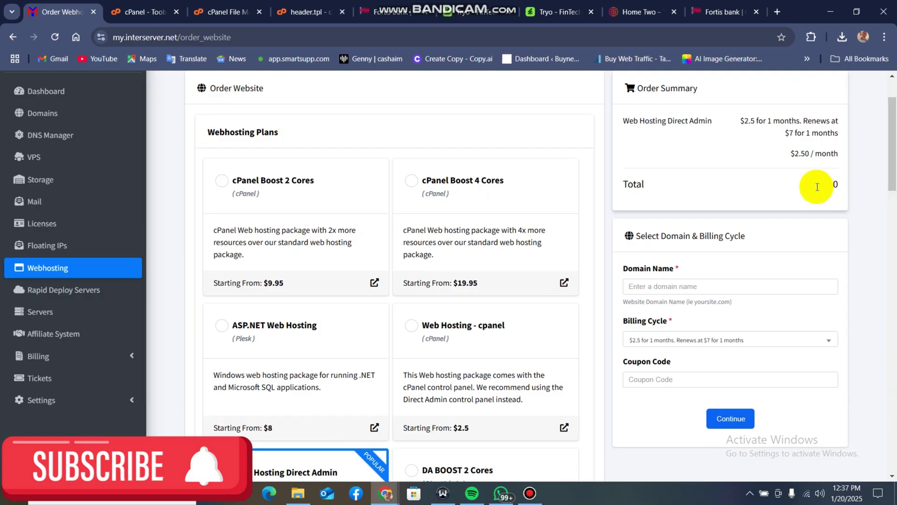
left_click_drag(815, 189, 837, 187)
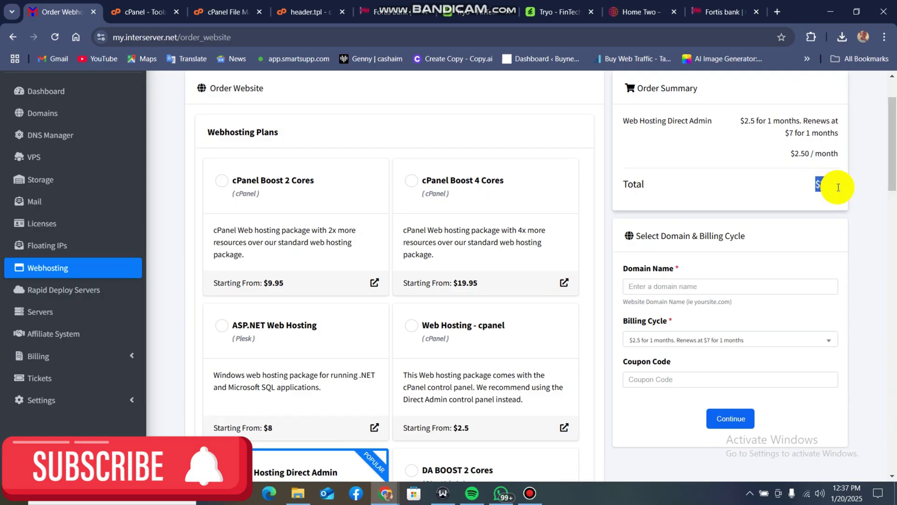
scroll(890, 183, "down", 1)
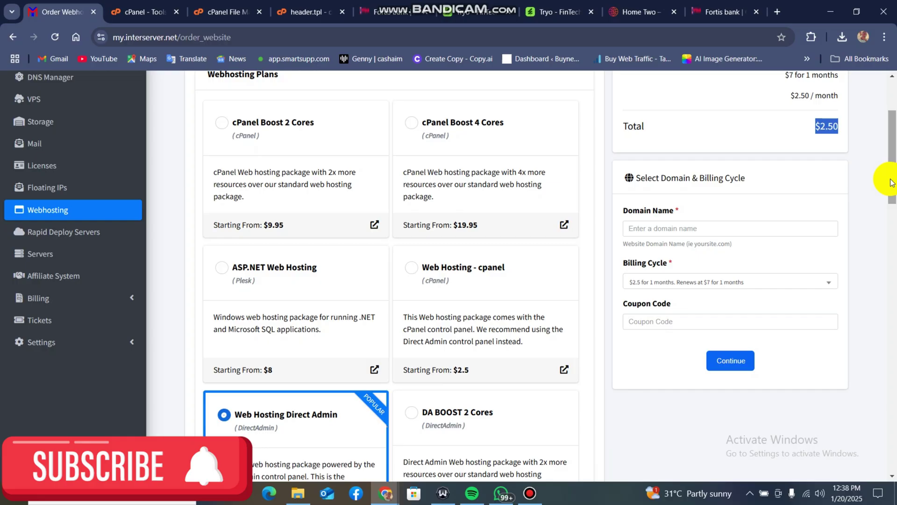
scroll(887, 234, "down", 3)
scroll(877, 186, "up", 2)
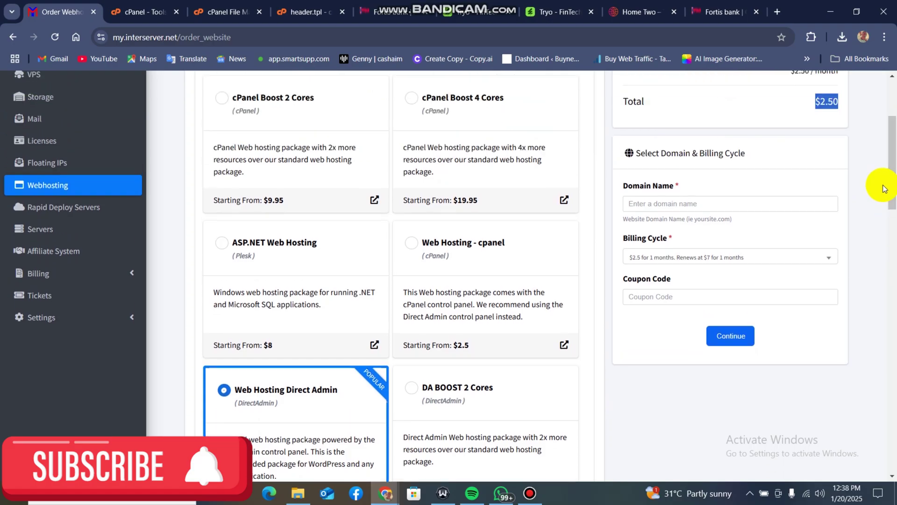
Start the order's domain entry, then try the $30 for 12 months billing cycle.
left_click(794, 203)
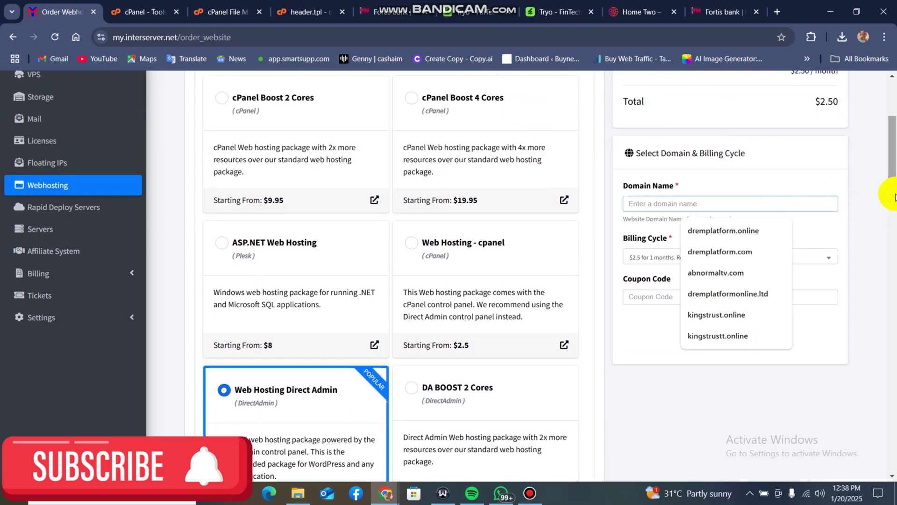
left_click(881, 194)
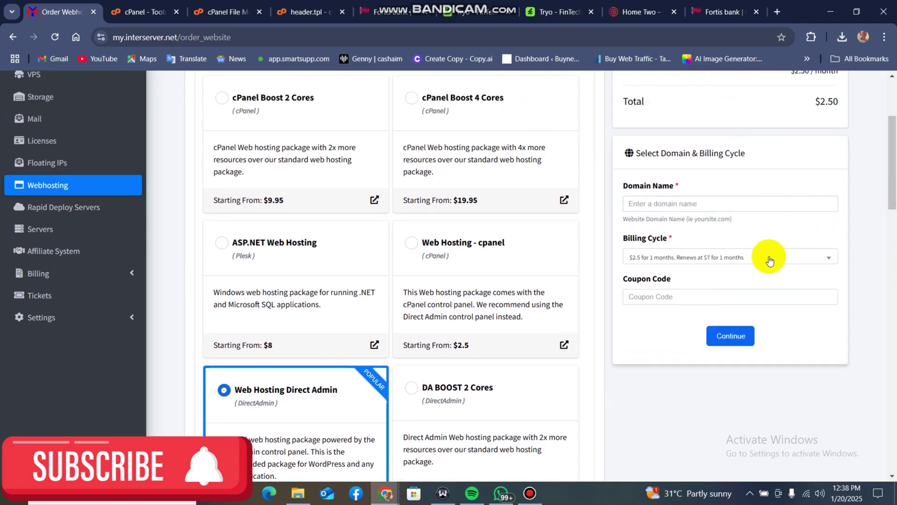
left_click(768, 258)
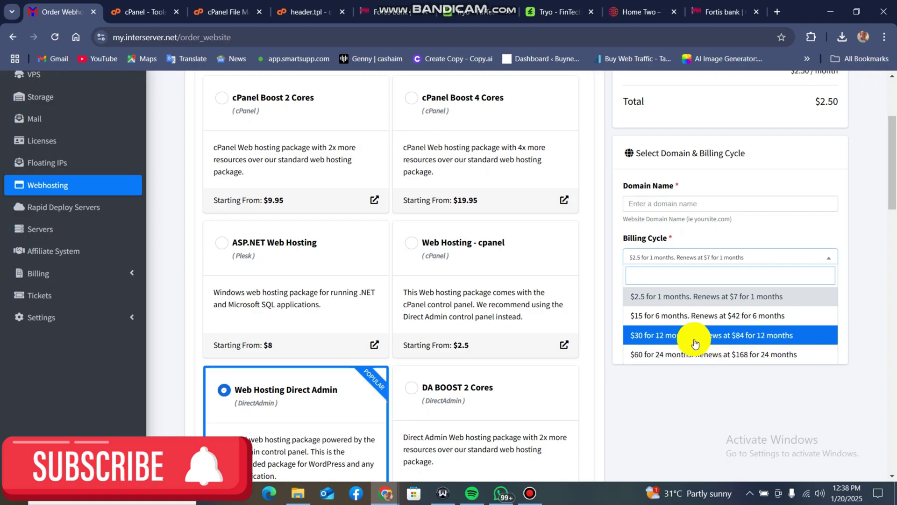
left_click(695, 342)
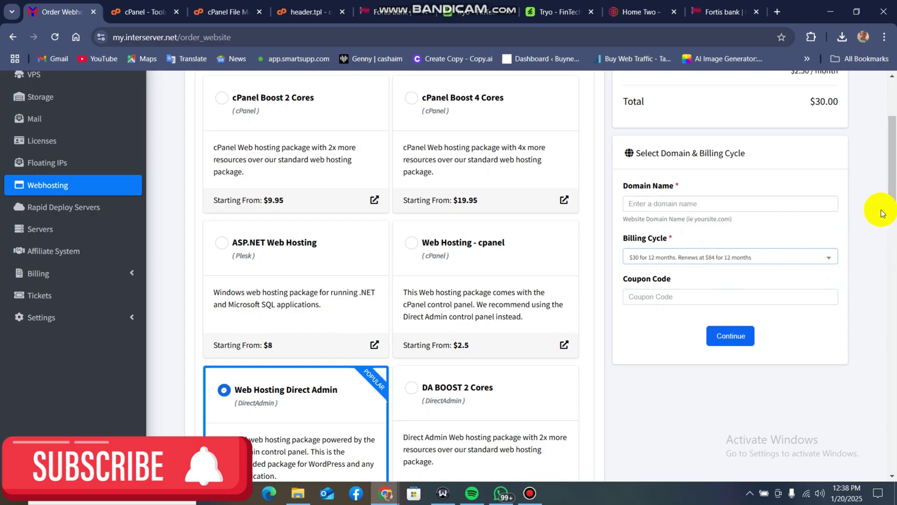
Switch the order to the Web Hosting - cpanel plan at $2.5 for 1 month.
scroll(889, 225, "down", 3)
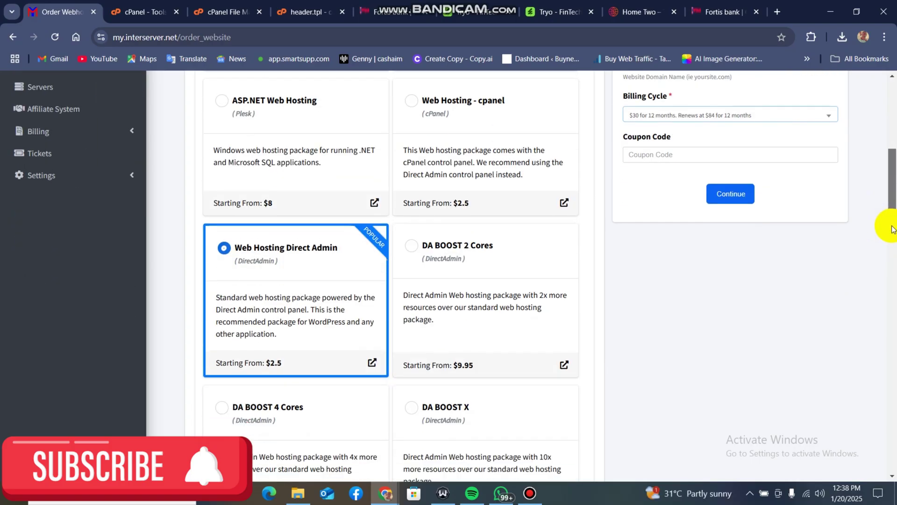
left_click_drag(891, 229, 881, 186)
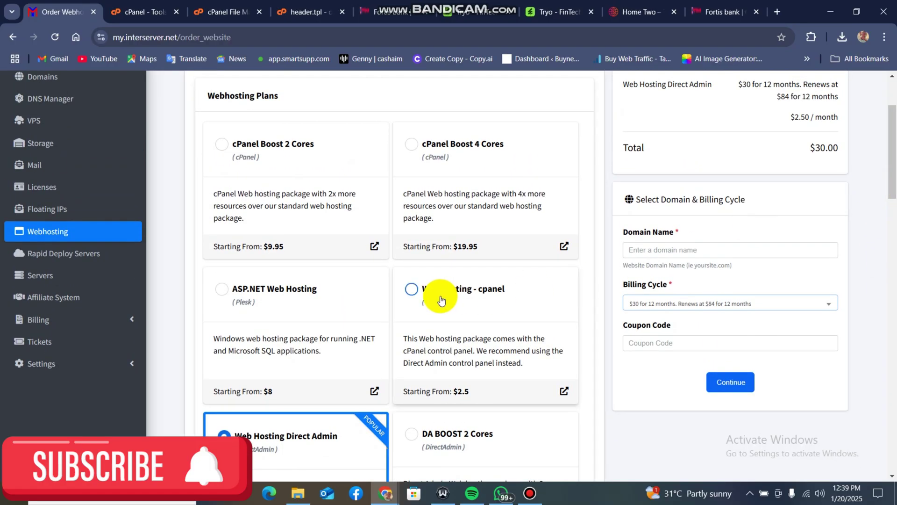
left_click(413, 300)
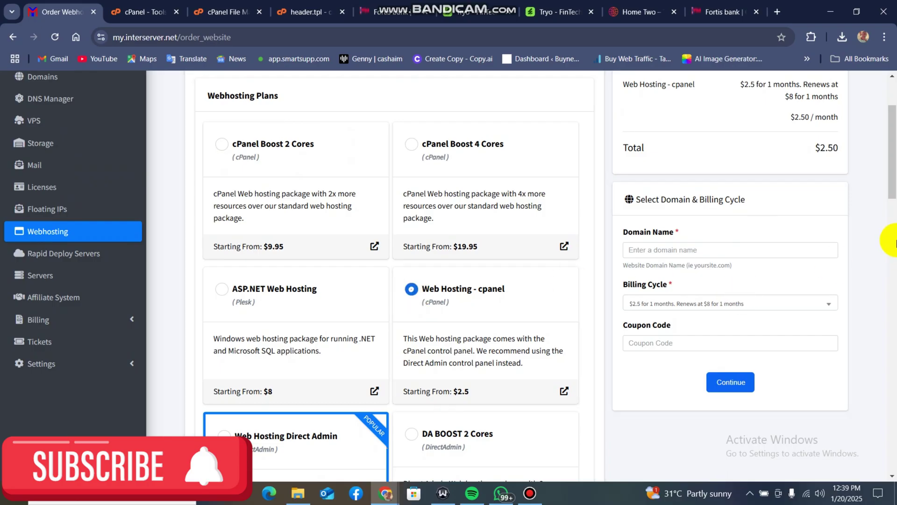
left_click_drag(893, 188, 887, 206)
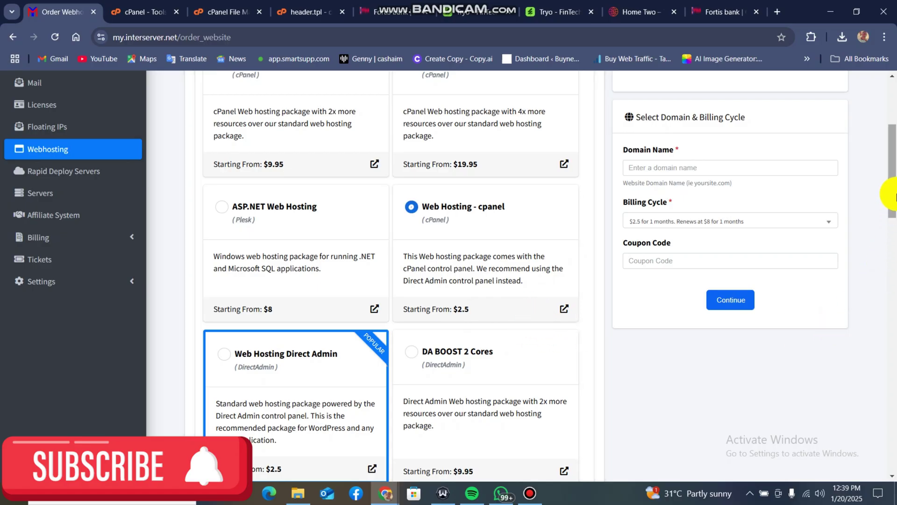
left_click_drag(887, 194, 882, 110)
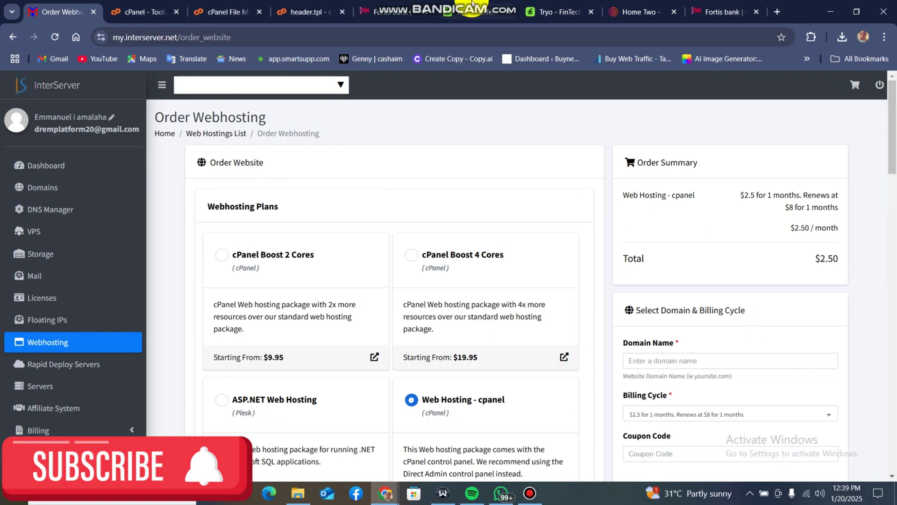
Browse cPanel's Tools and domains pages, then open Softaculous WordPress Management with its two installations.
mouse_move(499, 12)
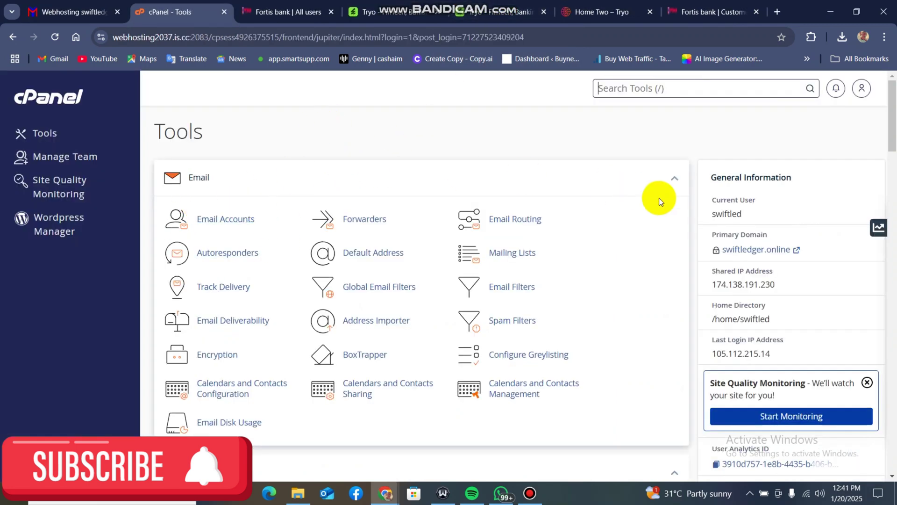
scroll(891, 156, "down", 1)
scroll(892, 156, "down", 10)
left_click_drag(889, 226, 886, 248)
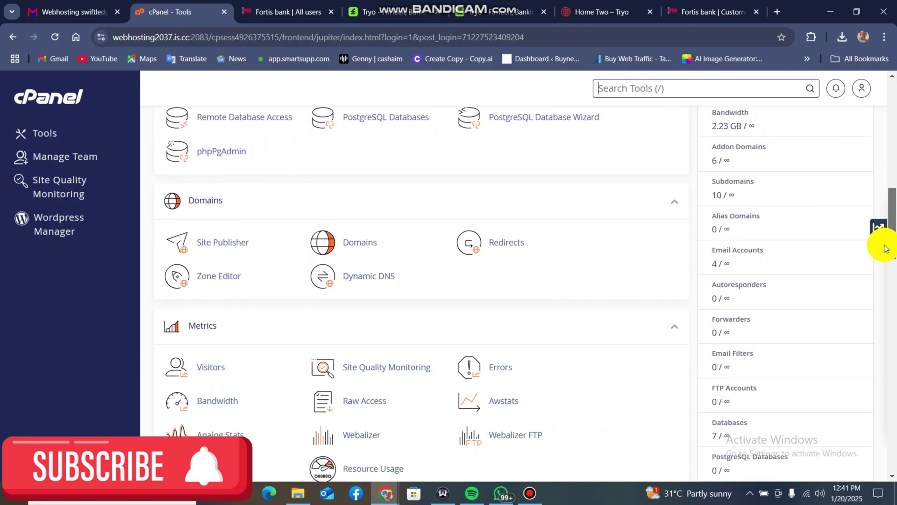
left_click(366, 244)
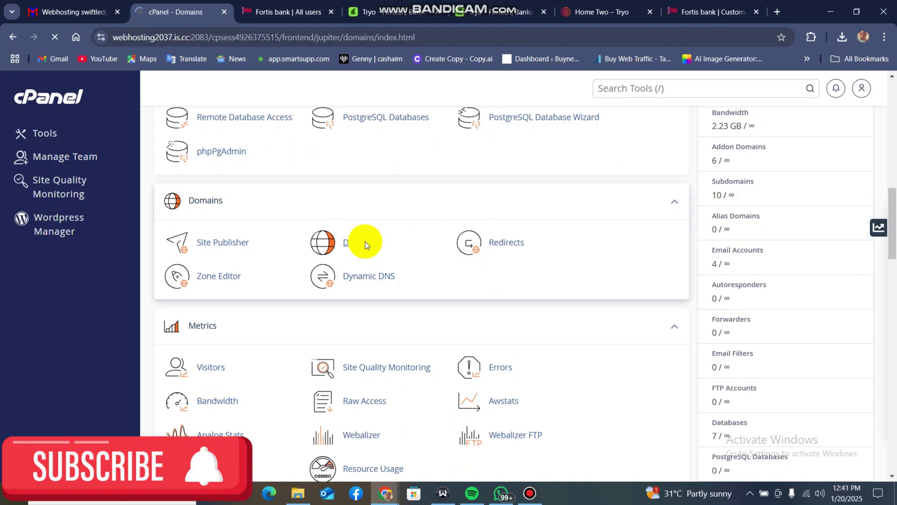
left_click(52, 101)
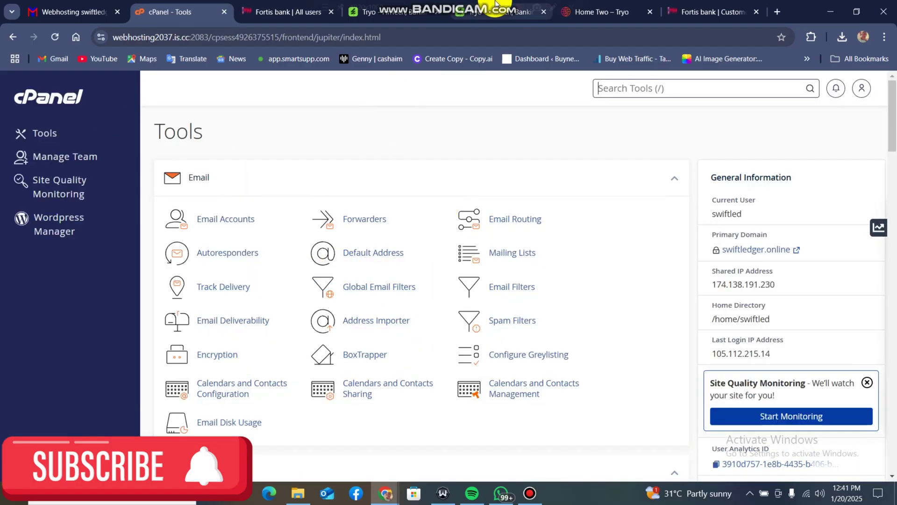
mouse_move(503, 10)
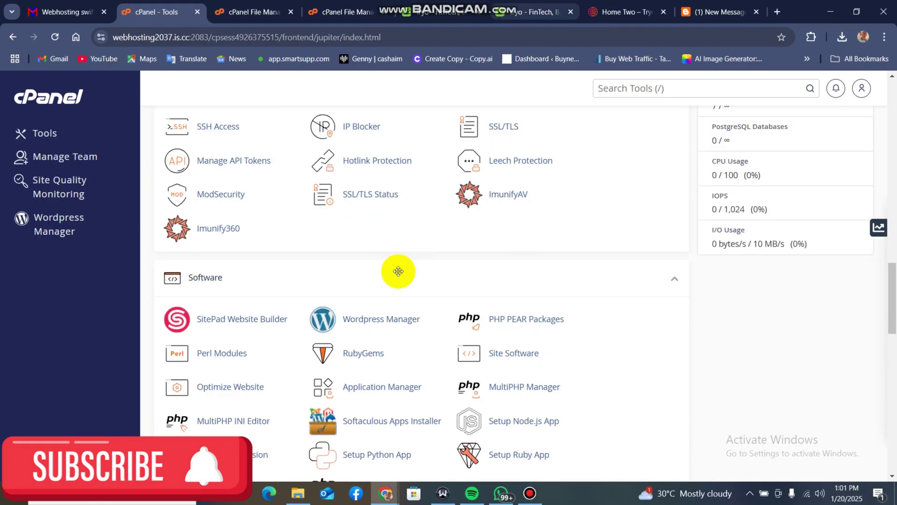
left_click(397, 326)
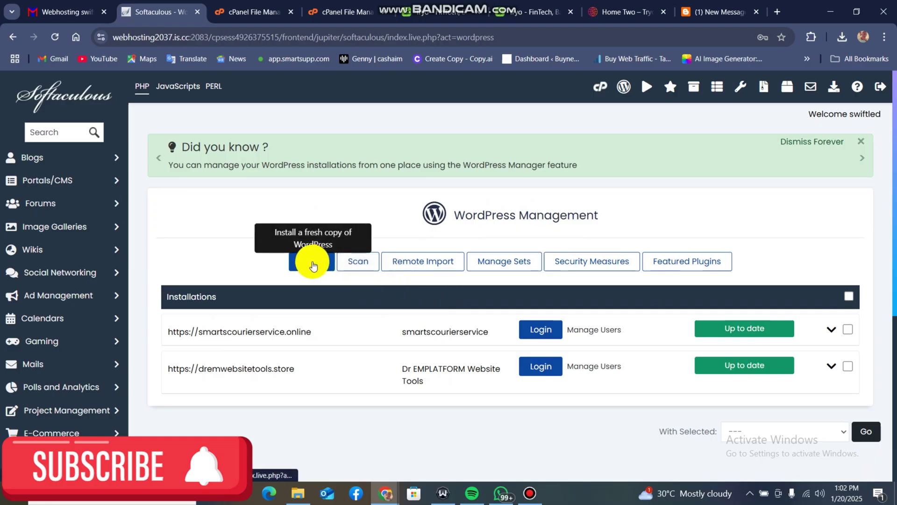
left_click(313, 262)
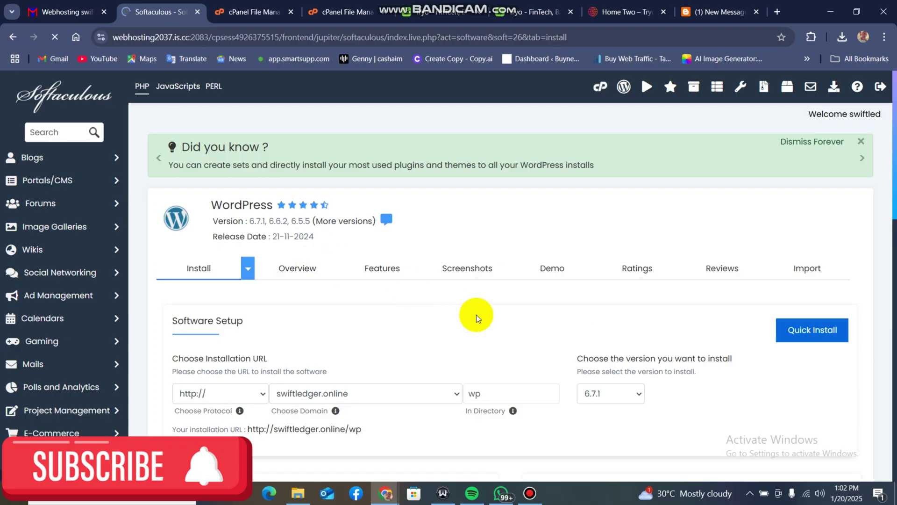
scroll(894, 226, "down", 1)
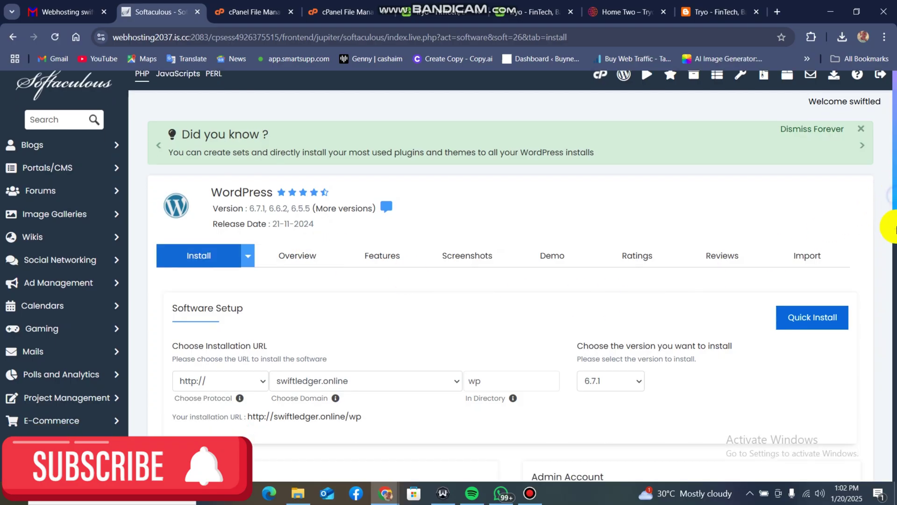
scroll(895, 227, "down", 3)
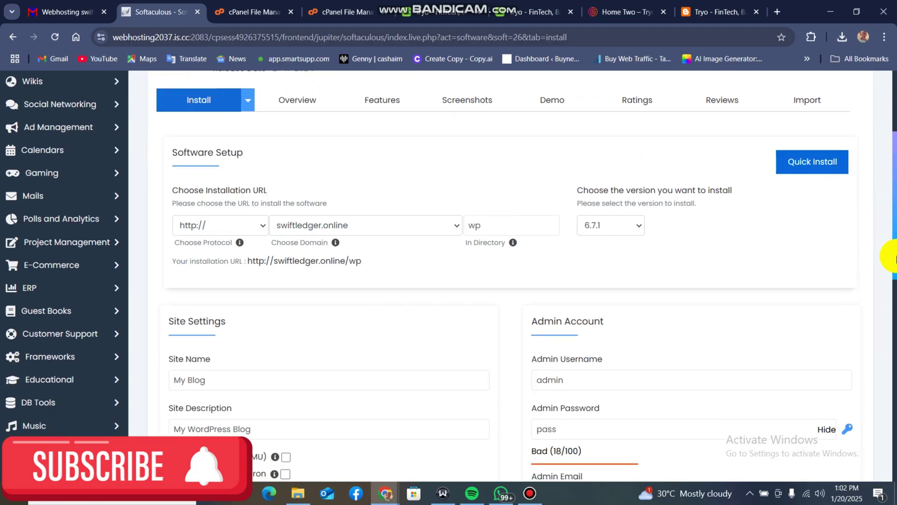
left_click(244, 222)
left_click(217, 279)
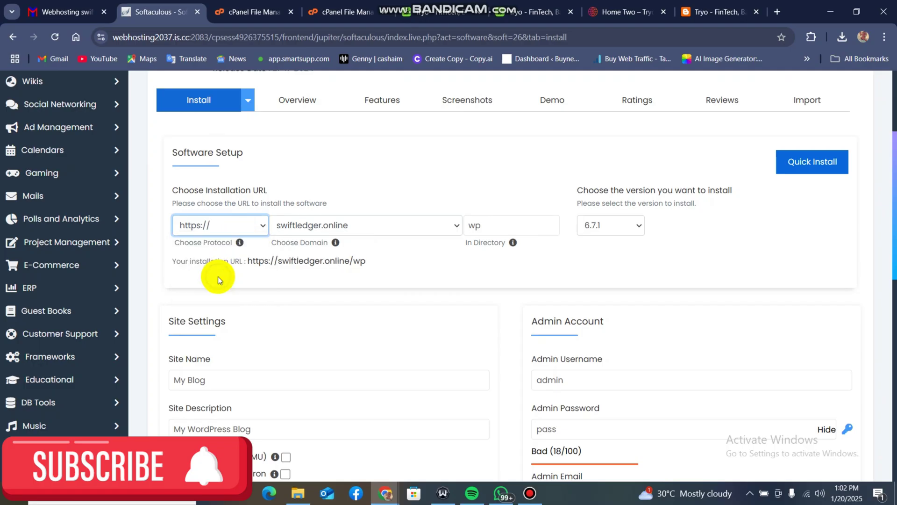
left_click(353, 233)
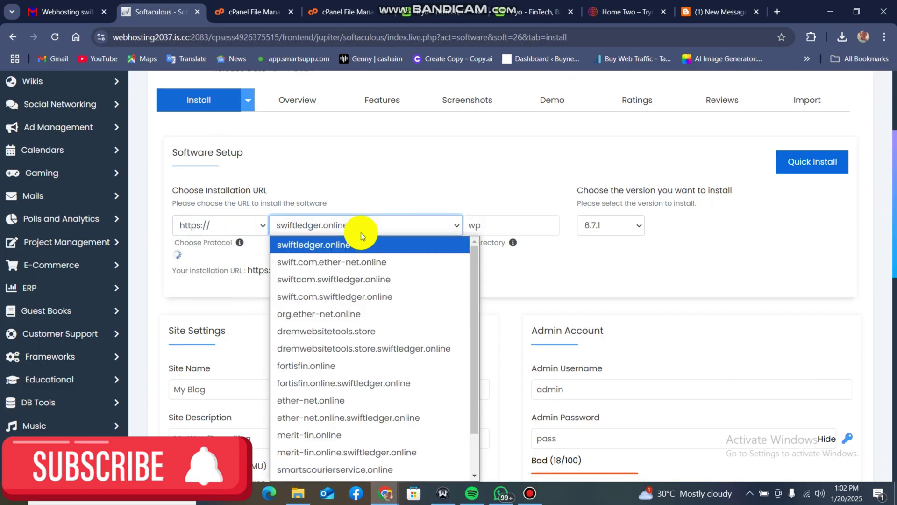
left_click(347, 315)
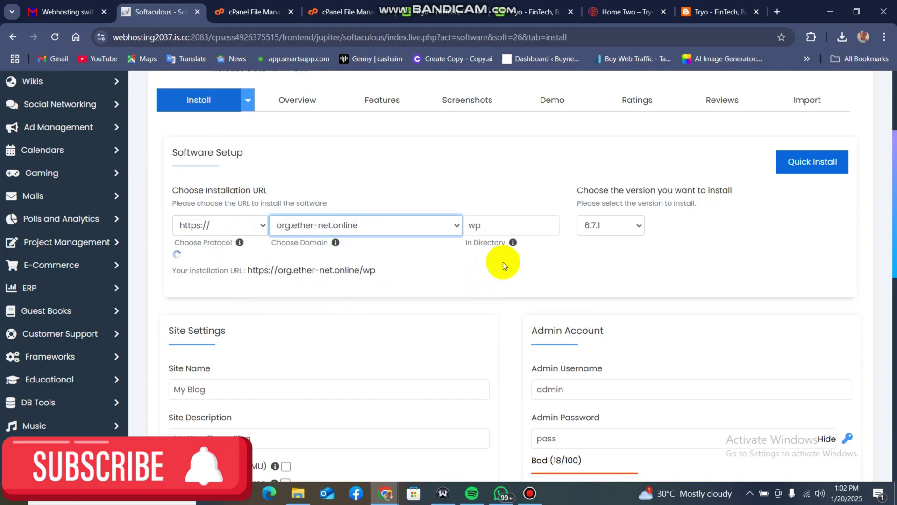
left_click(512, 226)
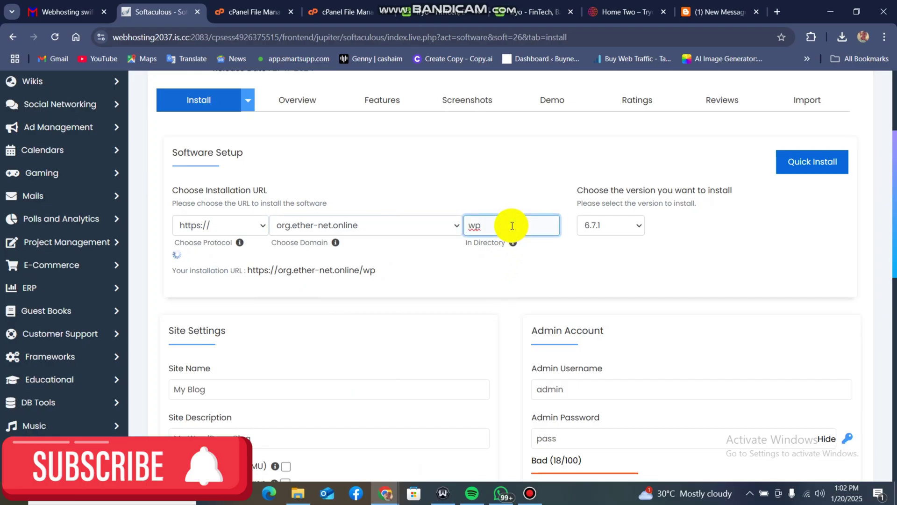
key("BackSpace")
key("BackSpace")
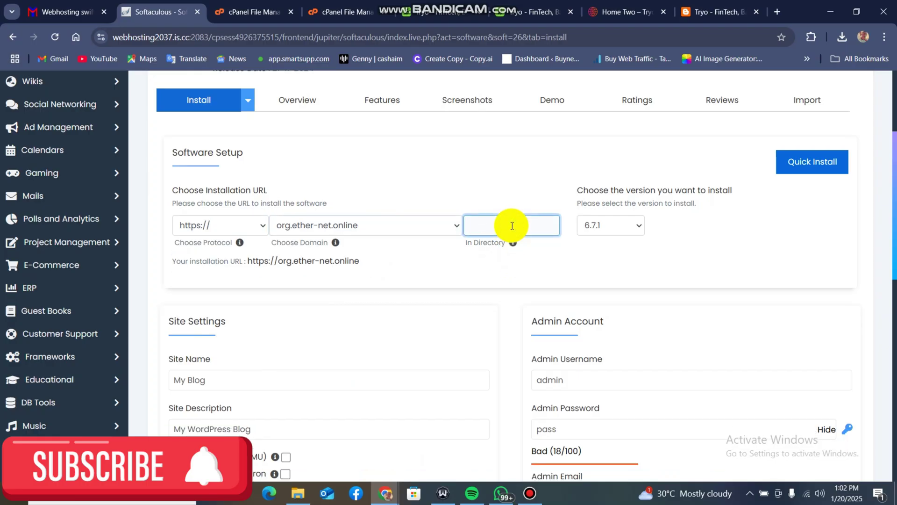
left_click(618, 229)
left_click(618, 229)
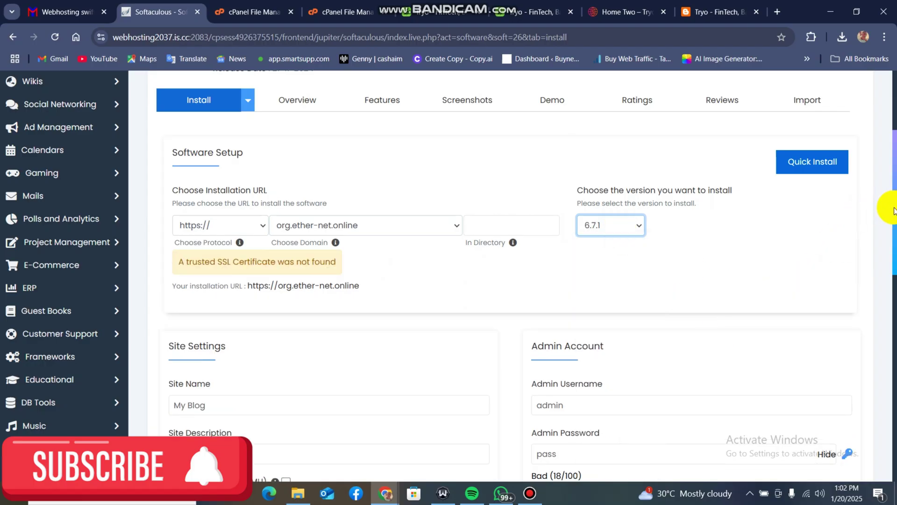
Replace the default 'My Blog' site name with 'Banking'.
left_click_drag(893, 207, 889, 276)
left_click_drag(216, 201, 179, 203)
key("BackSpace")
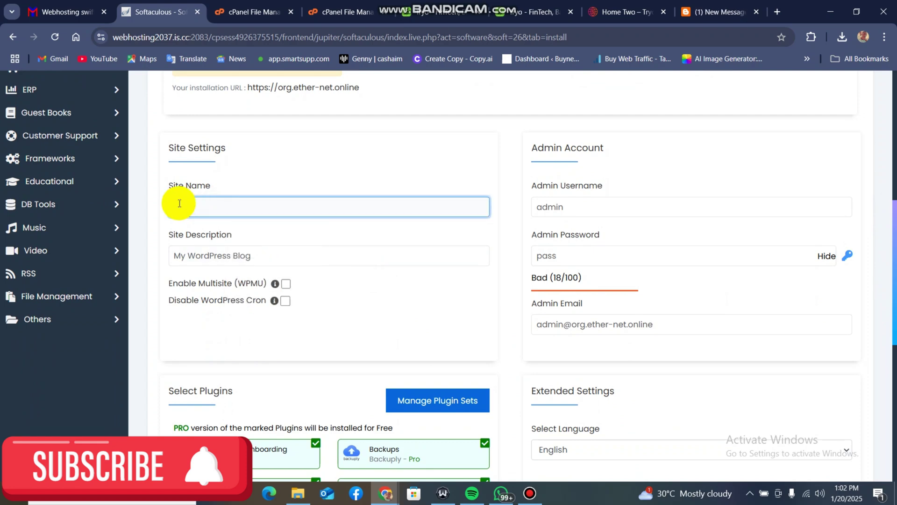
type("My")
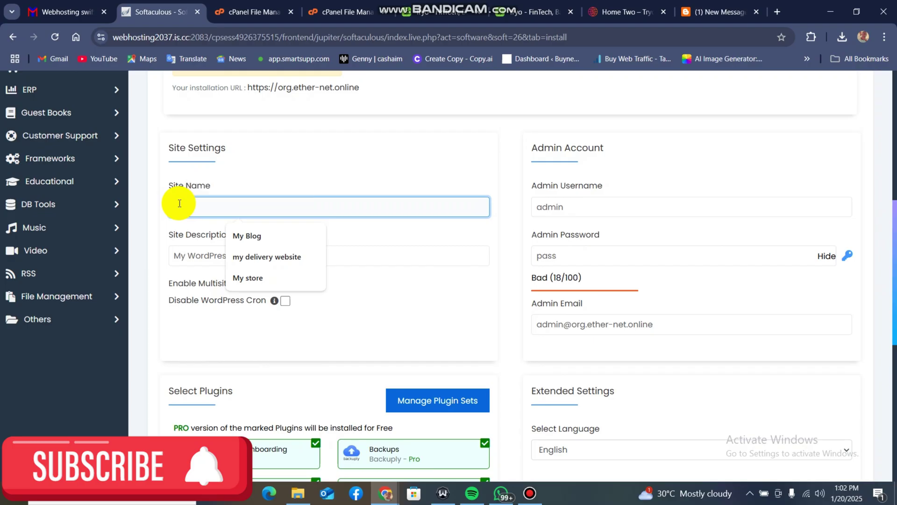
key("Escape")
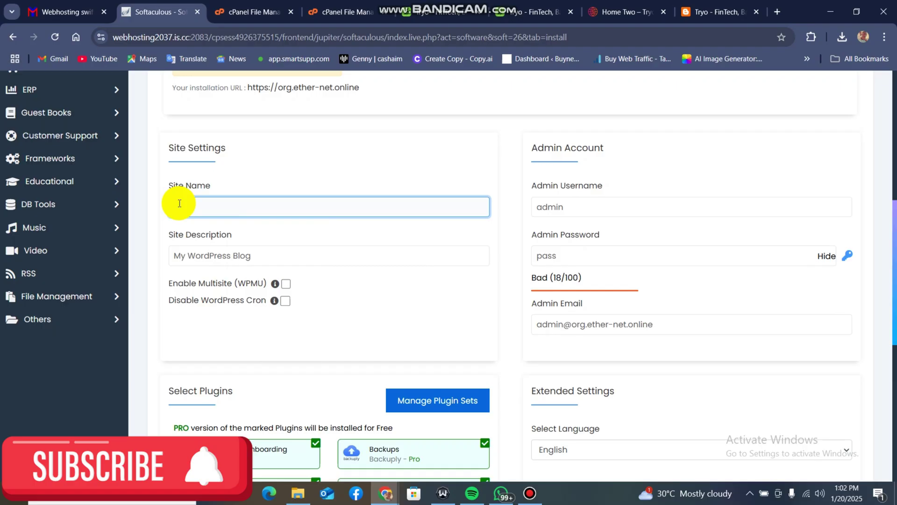
type("Banking")
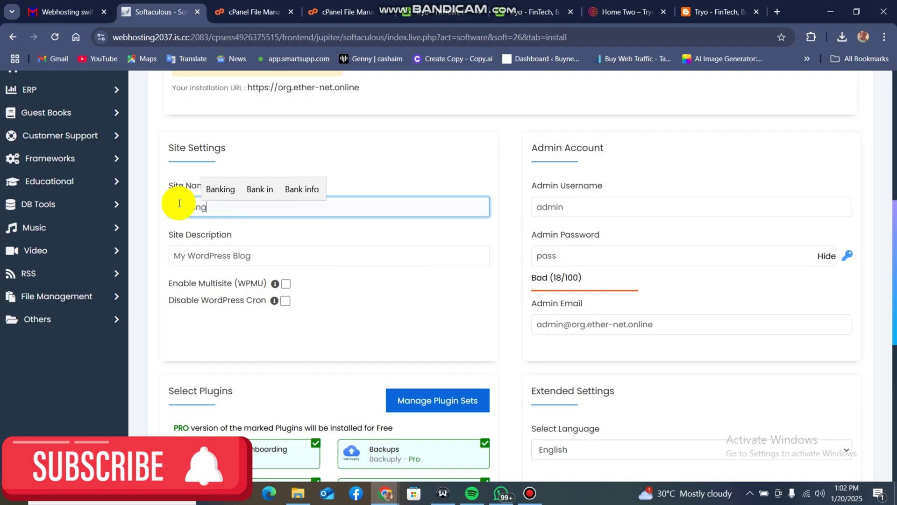
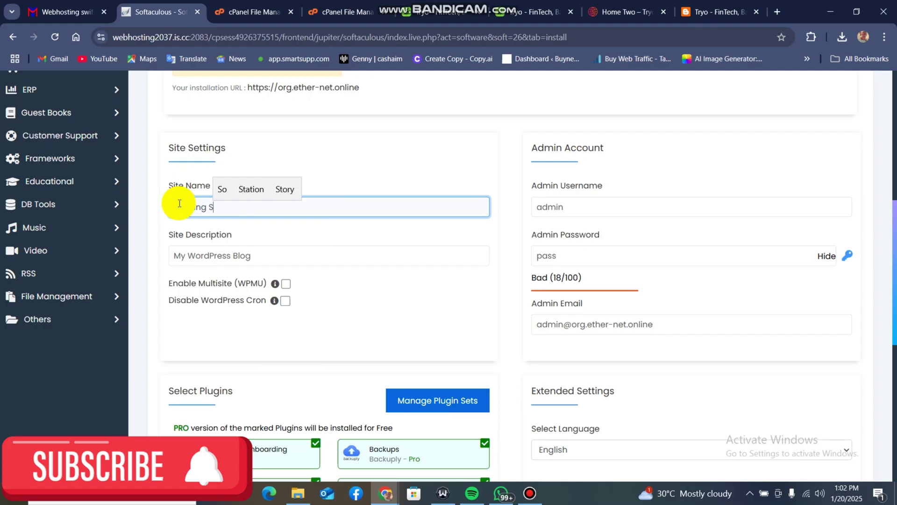
Name the site 'Banking System' and change the description to 'My WordPress Bank'.
type("m")
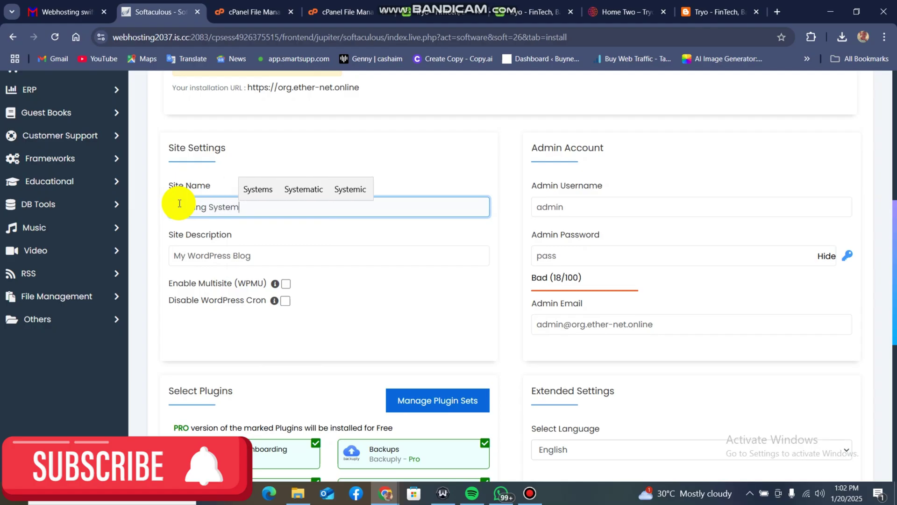
left_click(257, 256)
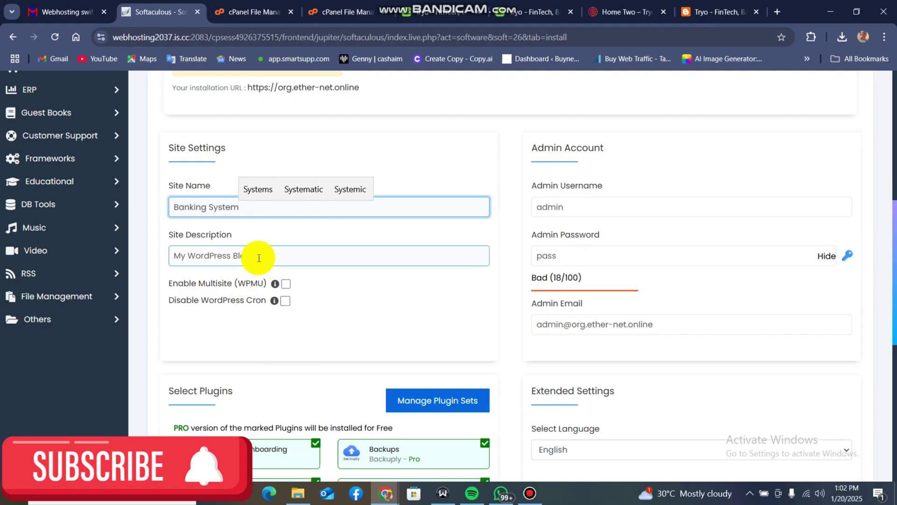
left_click_drag(236, 261, 229, 261)
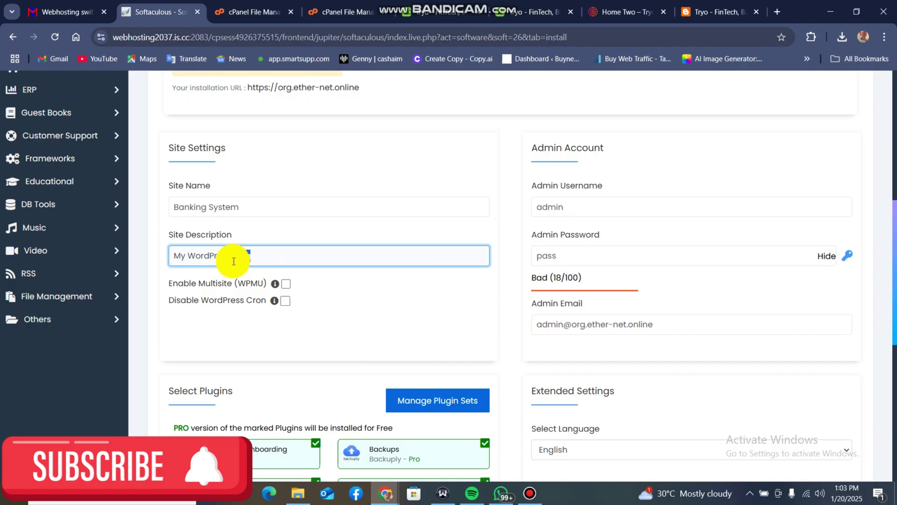
key("BackSpace")
type("Bank")
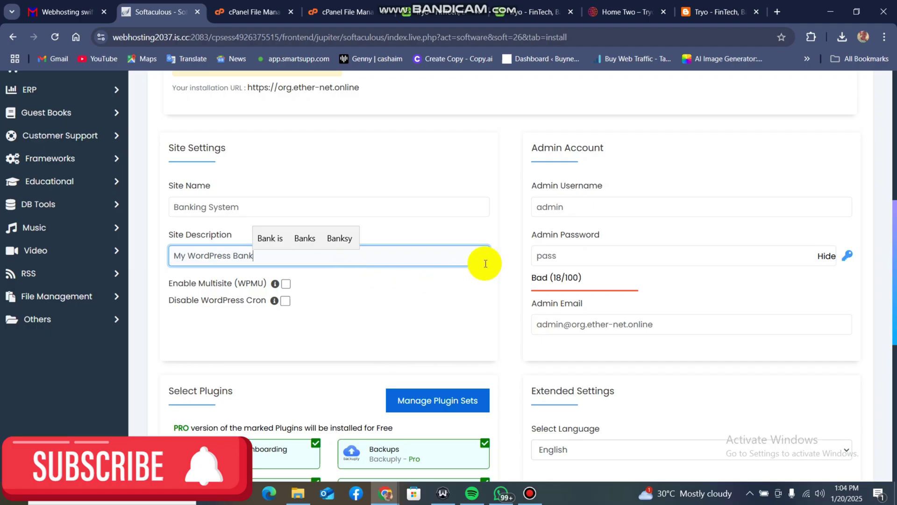
Replace the admin account password with a stronger one.
left_click(565, 252)
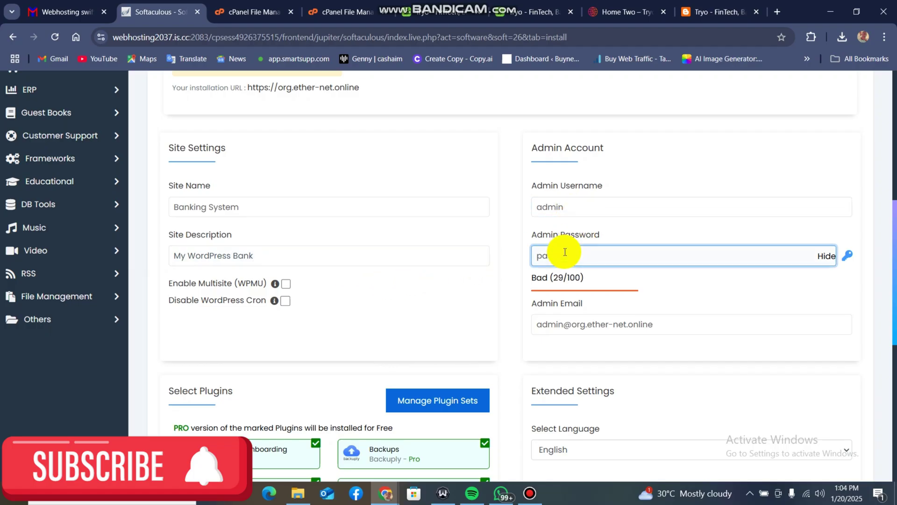
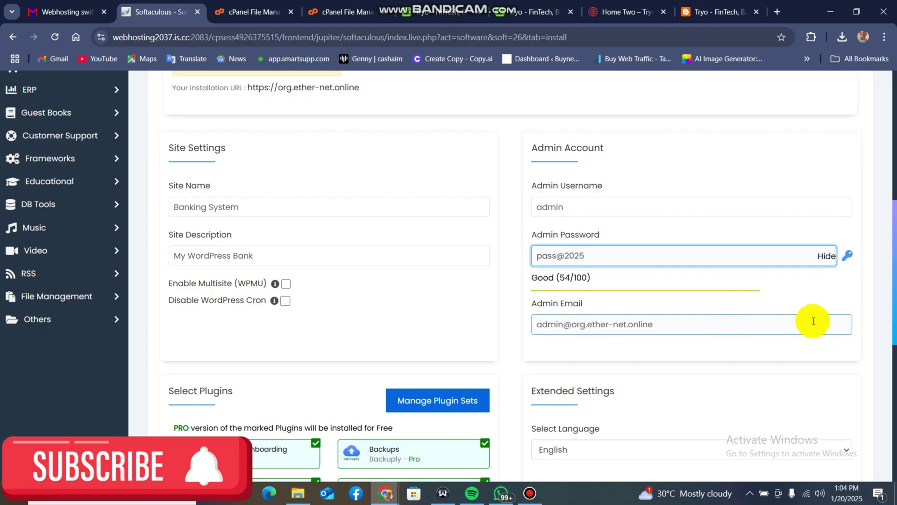
left_click_drag(893, 251, 892, 342)
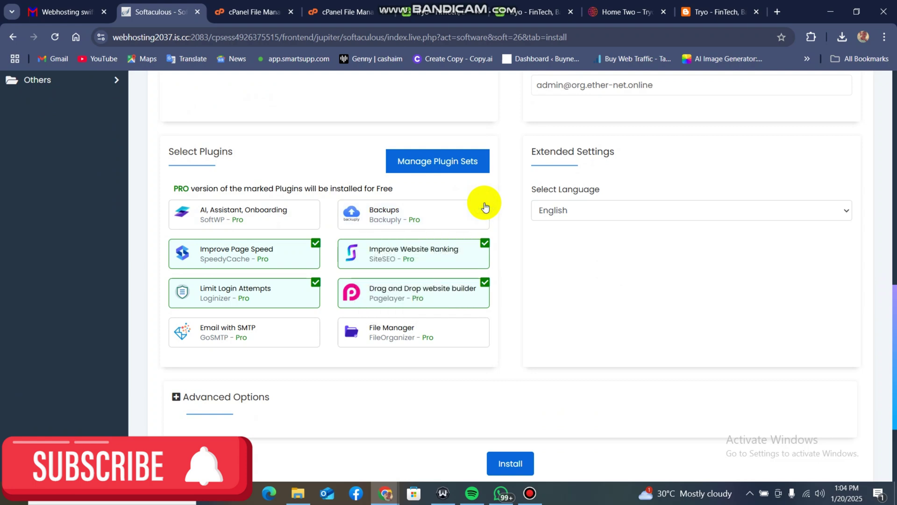
Untick the Page Speed, Limit Login Attempts, Website Ranking and page builder plugins.
left_click(318, 244)
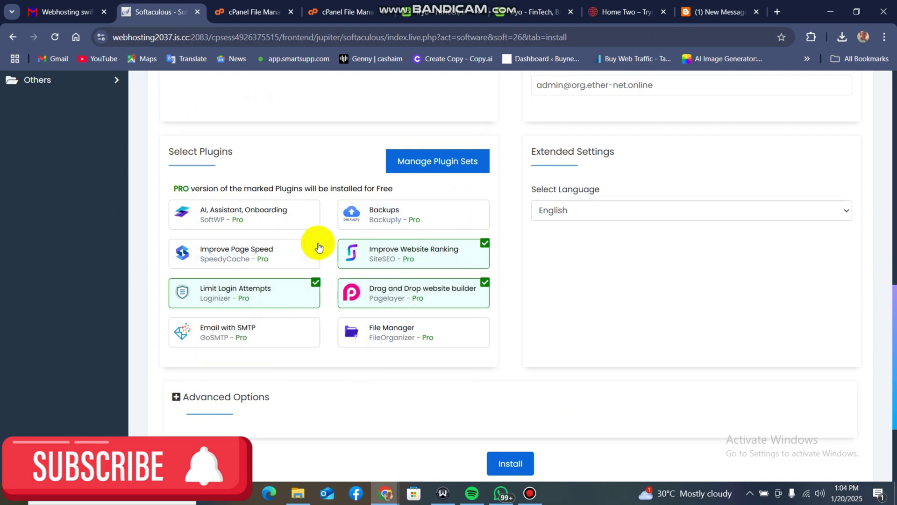
left_click(315, 287)
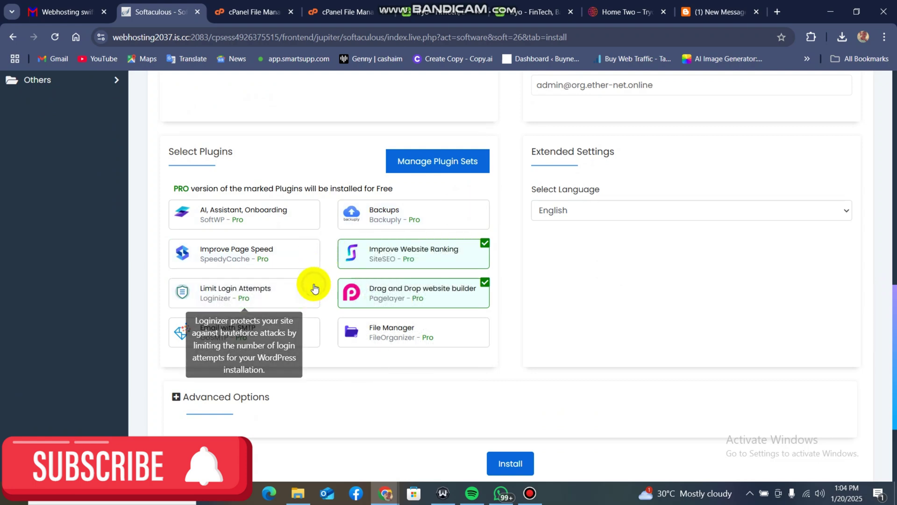
left_click(484, 252)
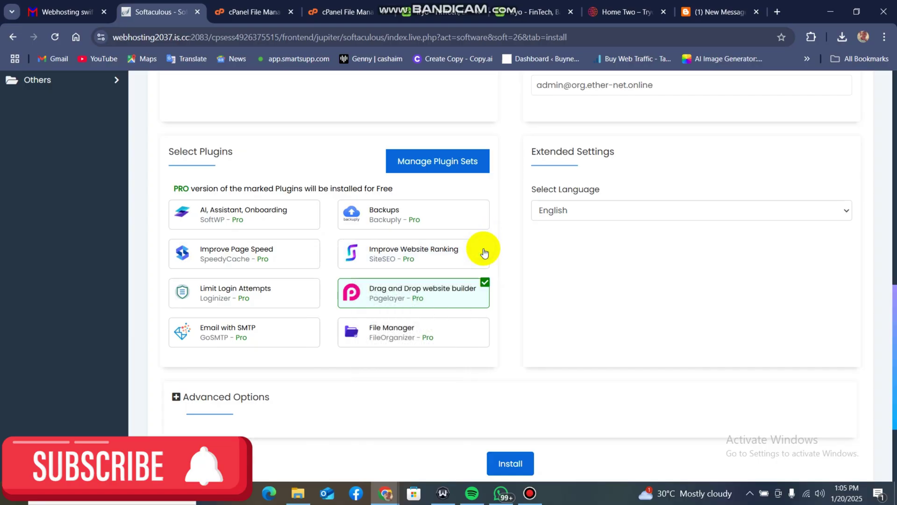
left_click(483, 280)
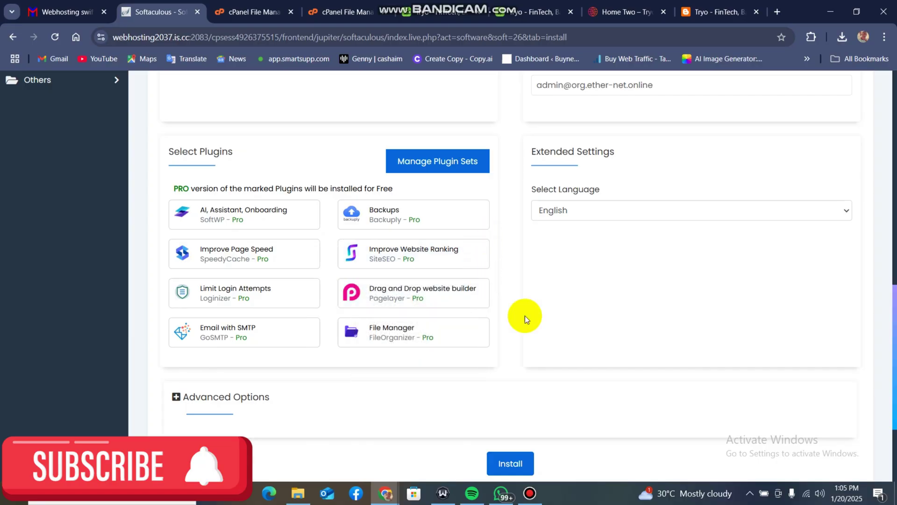
Fill the installation-details e-mail with a saved address and start the WordPress install.
scroll(883, 380, "down", 3)
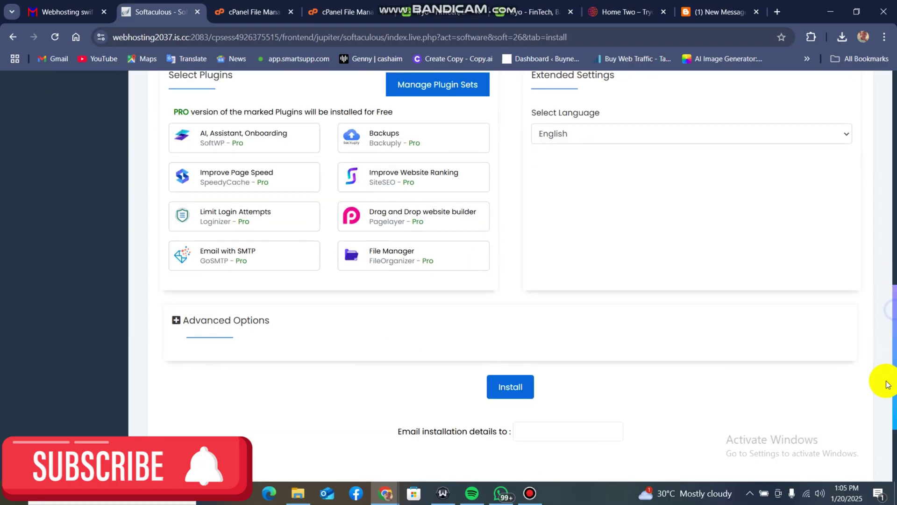
left_click(535, 360)
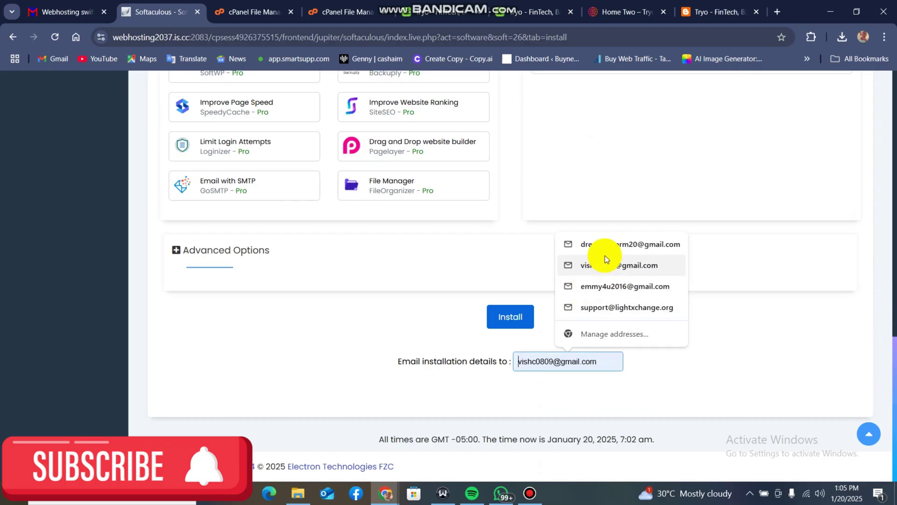
left_click(612, 244)
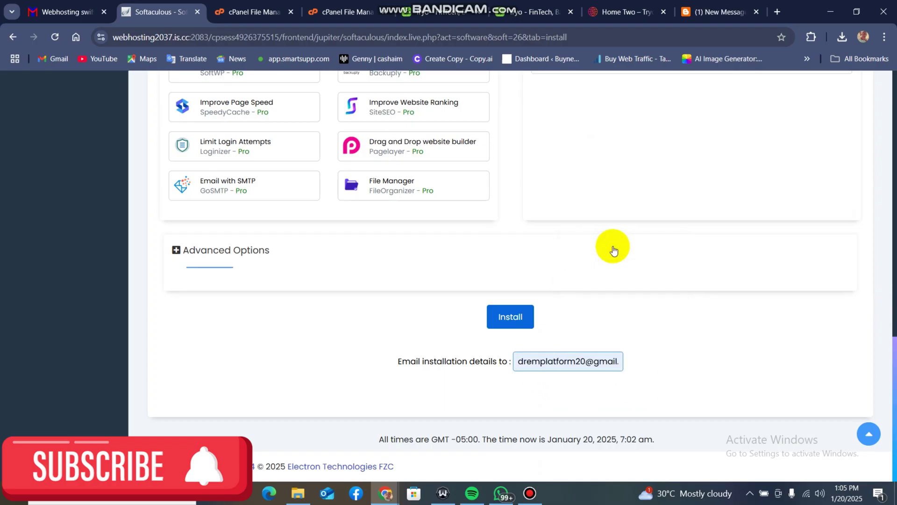
left_click(506, 321)
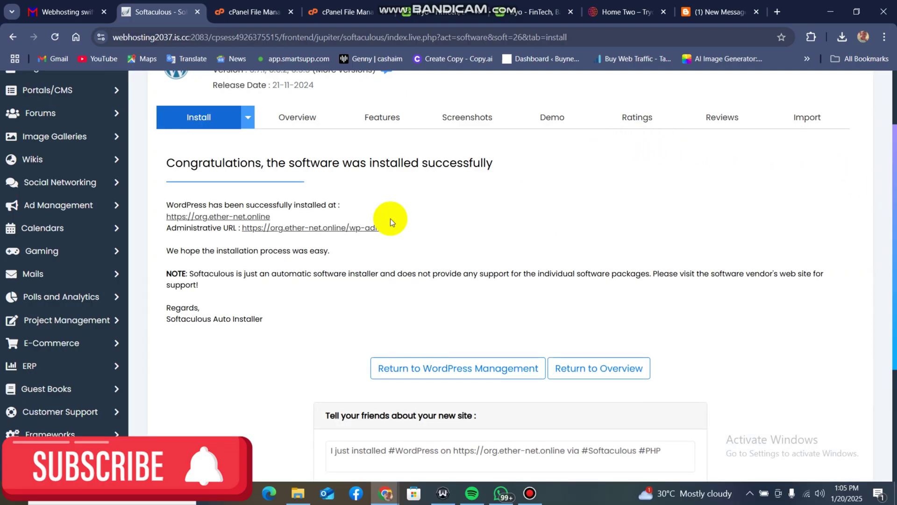
Open the new site's wp-admin dashboard, then switch to the Tryo theme article.
left_click(363, 228)
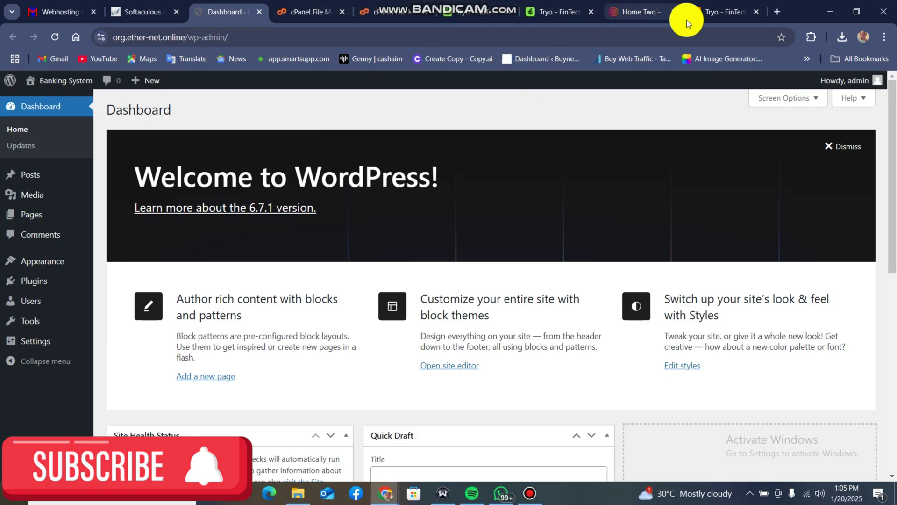
left_click(695, 19)
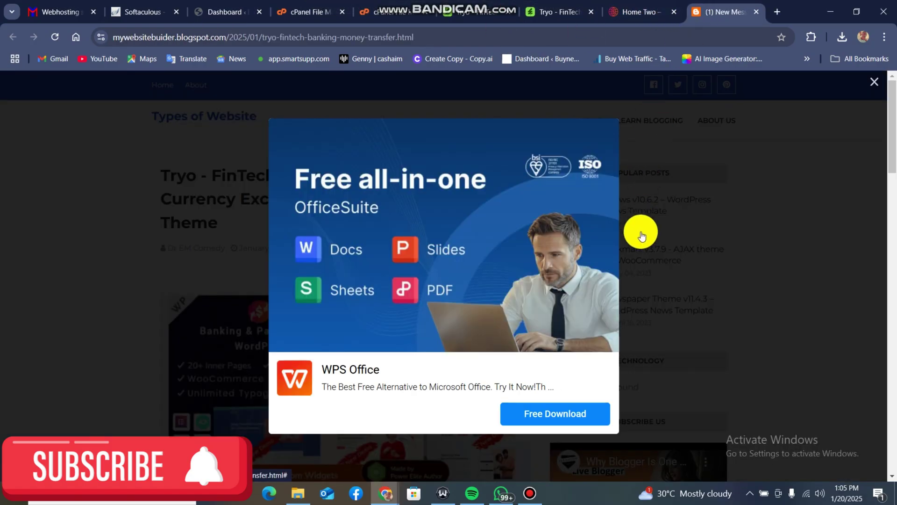
Close the WPS Office ad and scroll through the Tryo theme's feature list.
left_click(874, 83)
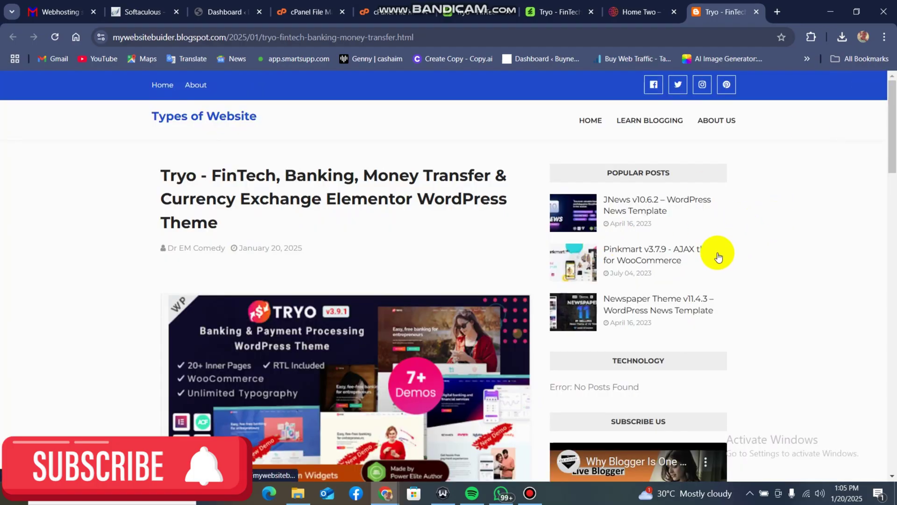
scroll(718, 256, "down", 5)
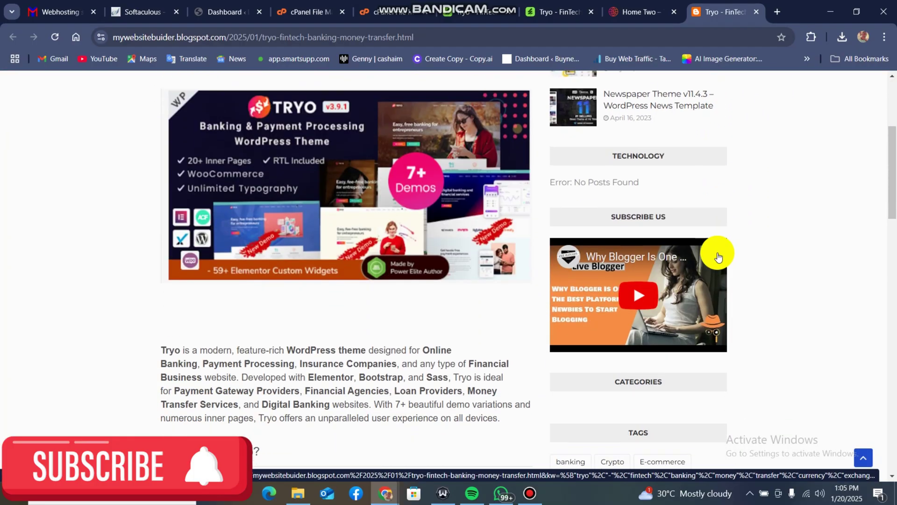
scroll(718, 257, "down", 9)
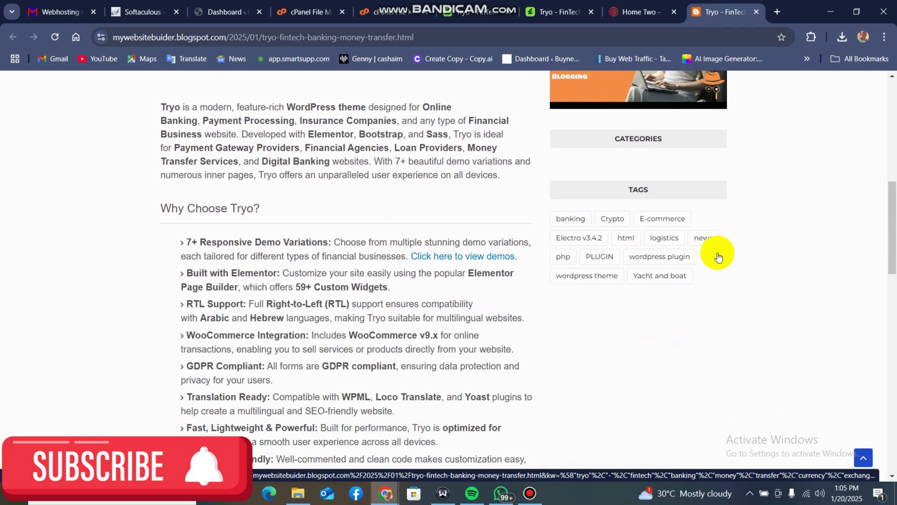
scroll(718, 256, "down", 1)
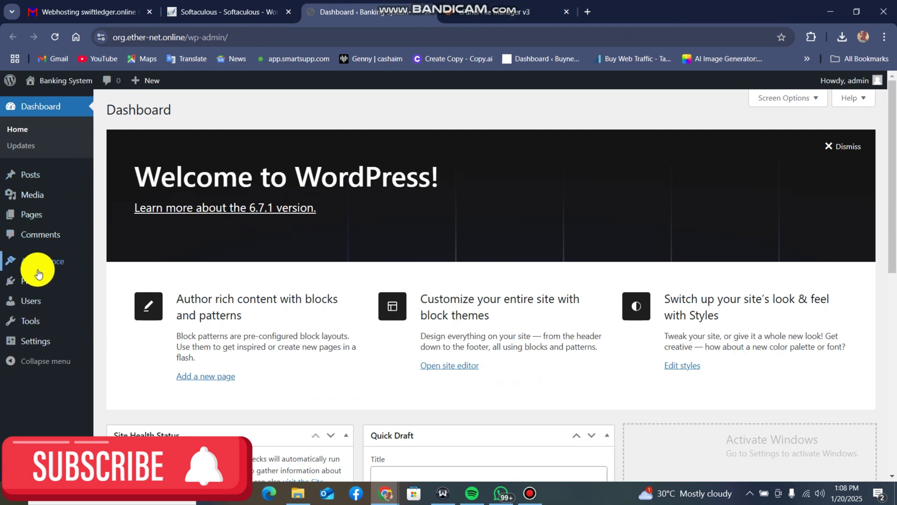
Delete the Akismet Anti-spam and Hello Dolly plugins.
mouse_move(36, 279)
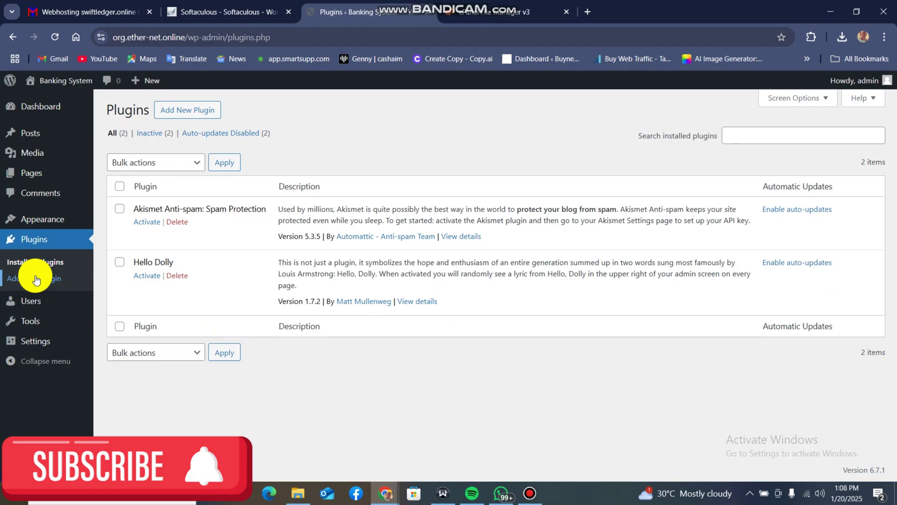
left_click(179, 222)
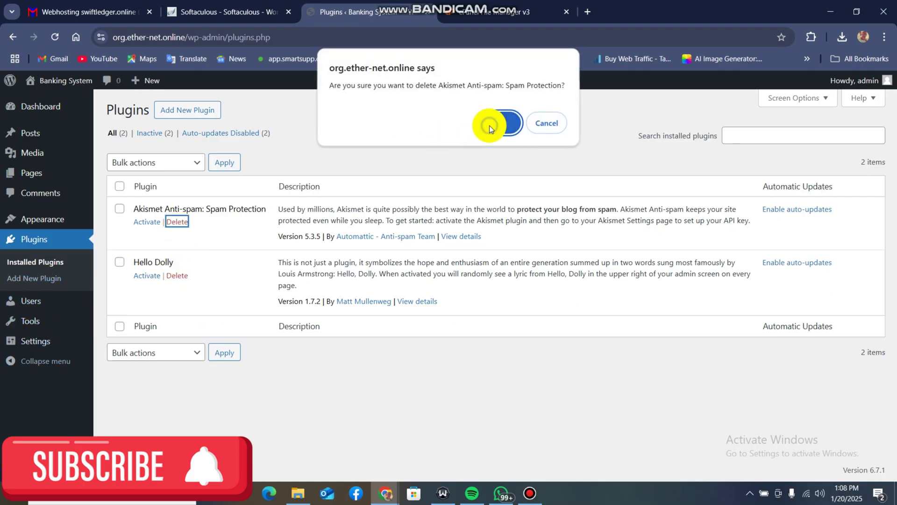
left_click(490, 125)
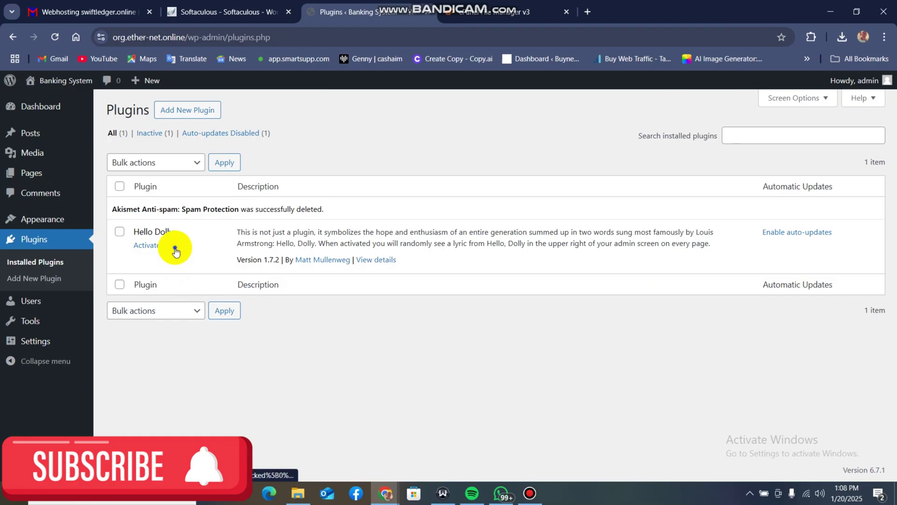
left_click(176, 250)
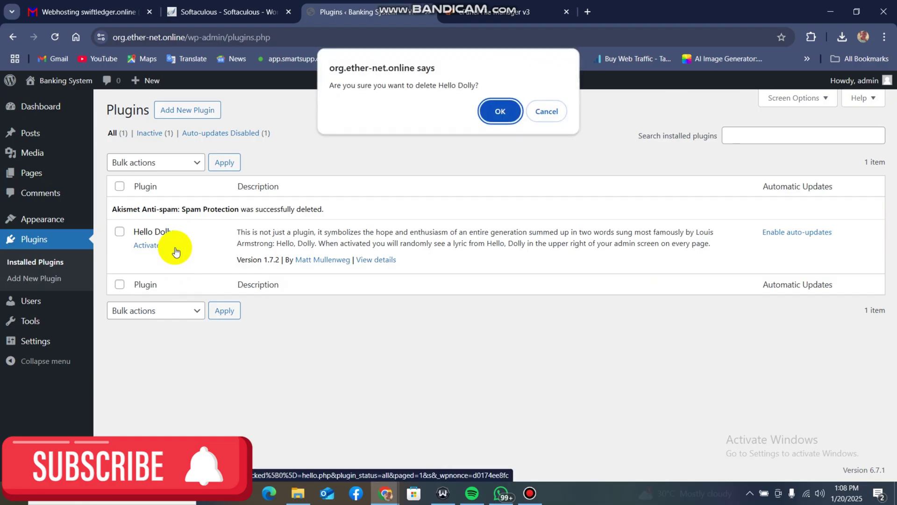
left_click(493, 118)
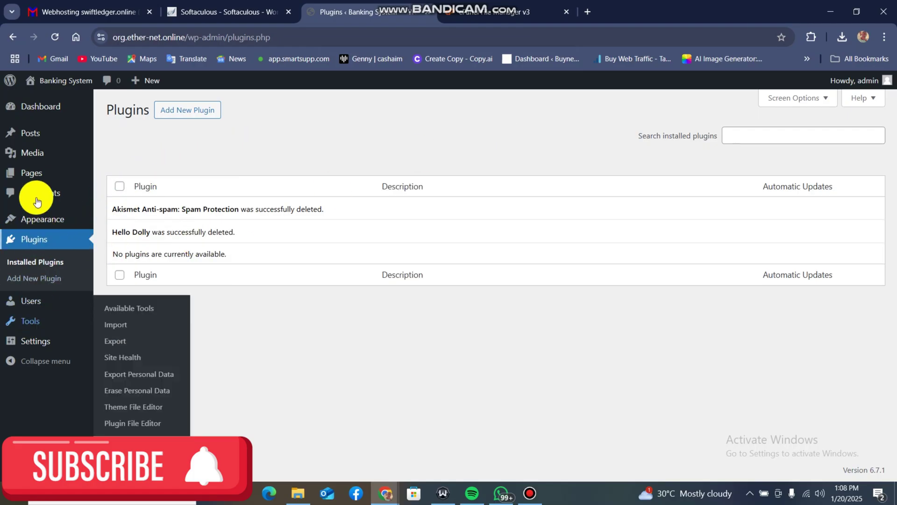
Trash the Hello world! post using Bulk actions > Move to Trash.
left_click(34, 140)
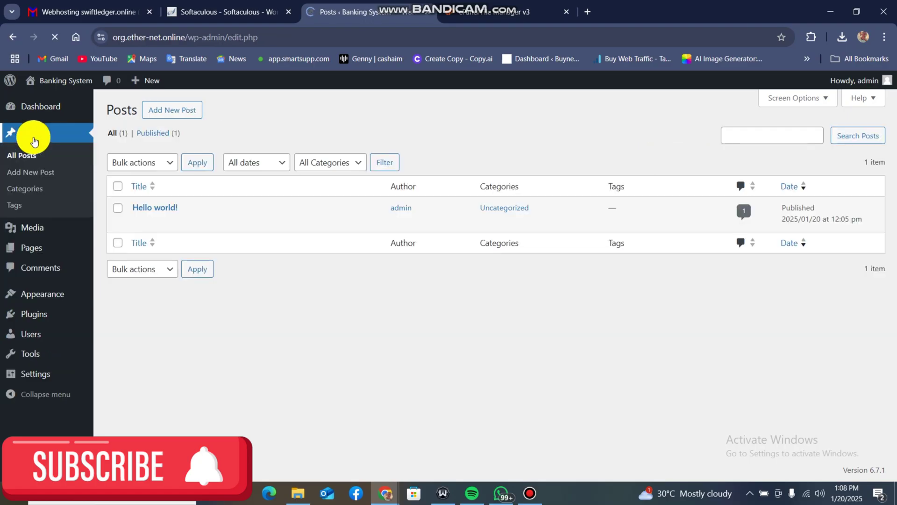
left_click(117, 188)
left_click(144, 164)
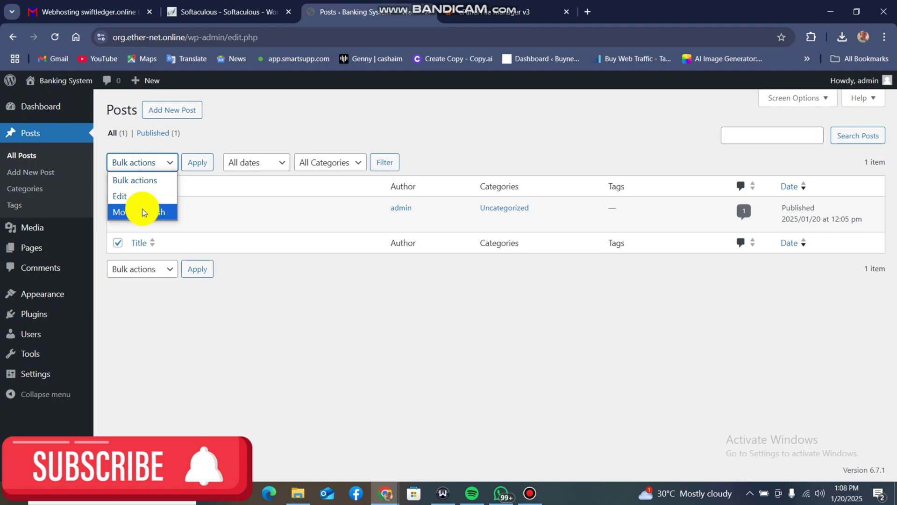
left_click(144, 206)
left_click(191, 162)
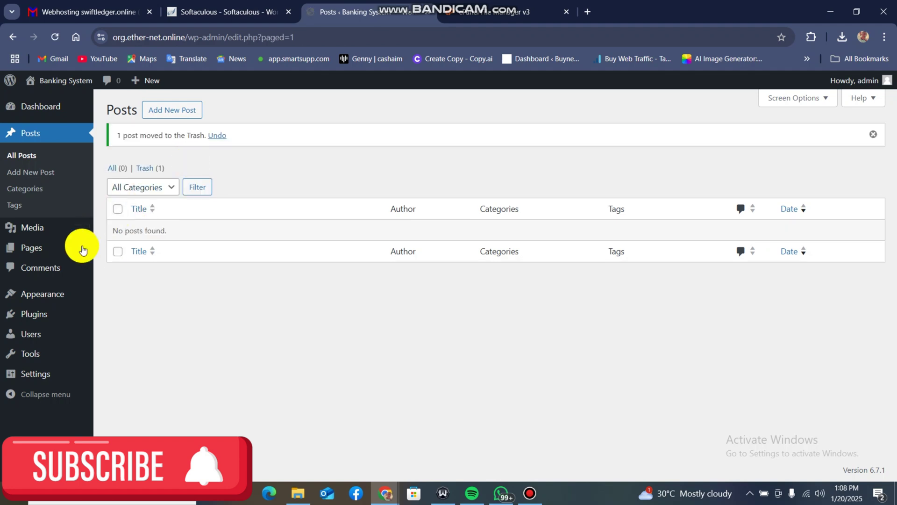
mouse_move(51, 311)
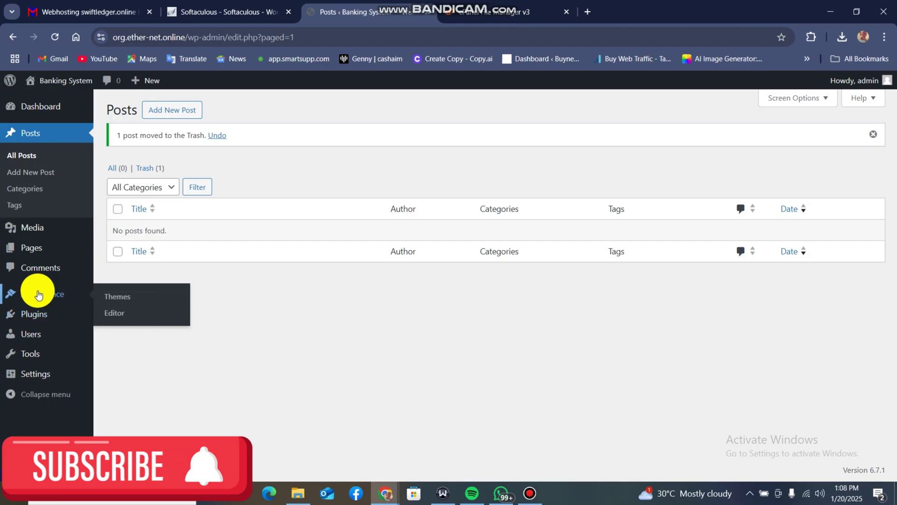
From Appearance > Themes, choose tryo.zip from the themeforest folder in the upload form.
left_click(123, 299)
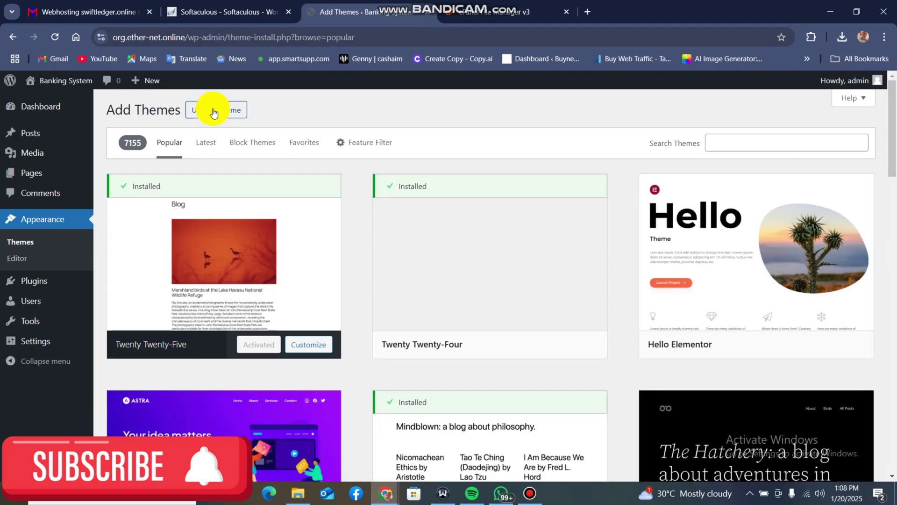
left_click(213, 112)
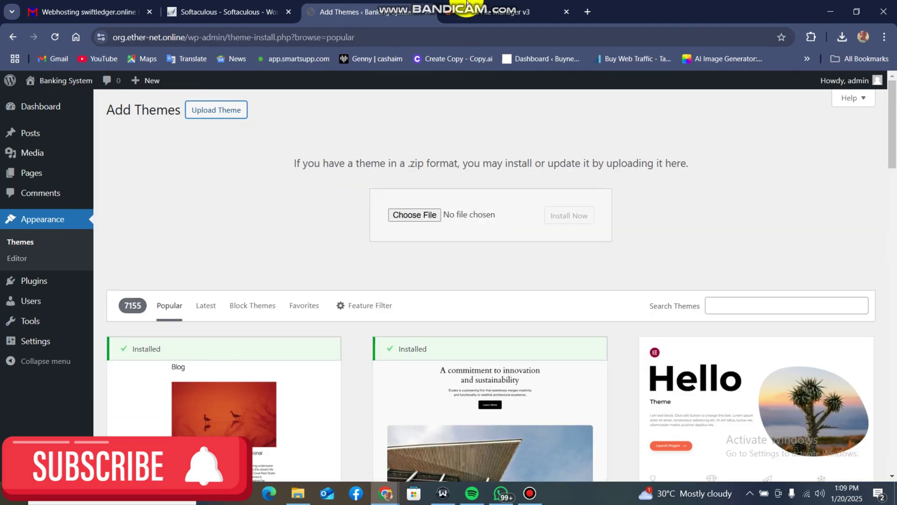
mouse_move(498, 12)
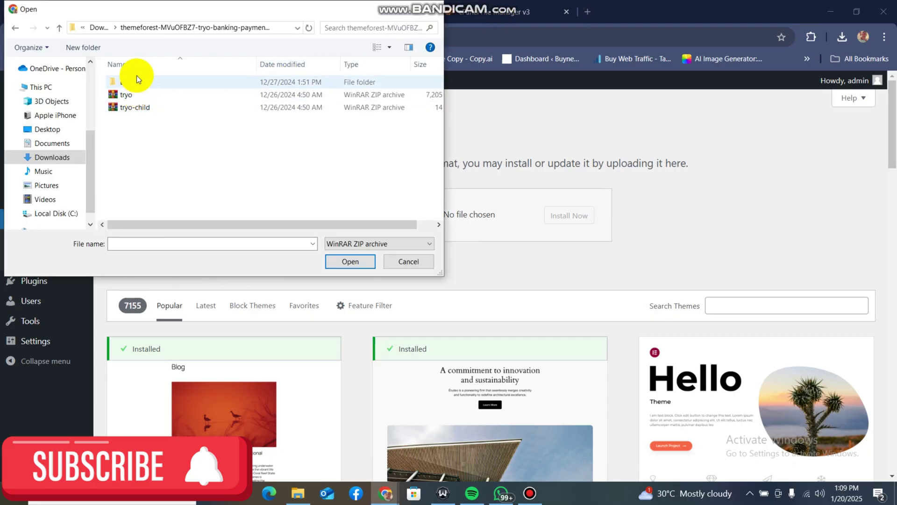
left_click(143, 86)
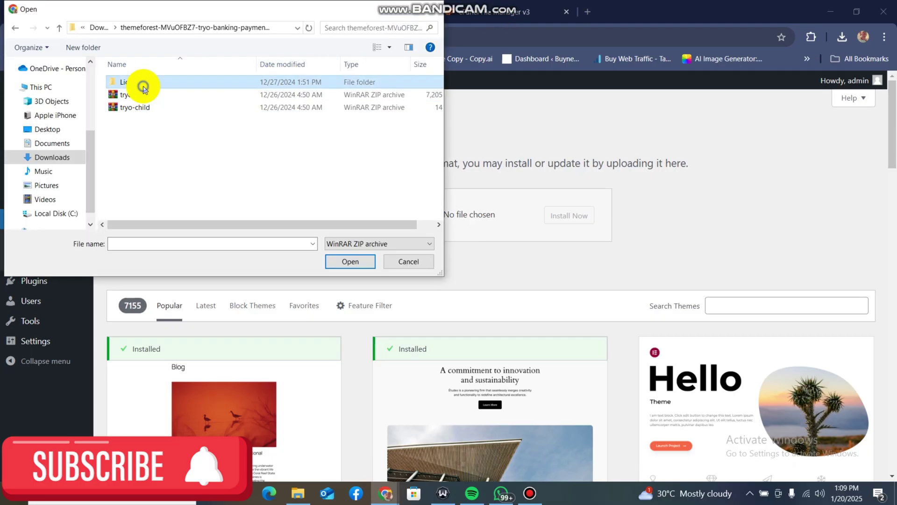
double_click(143, 86)
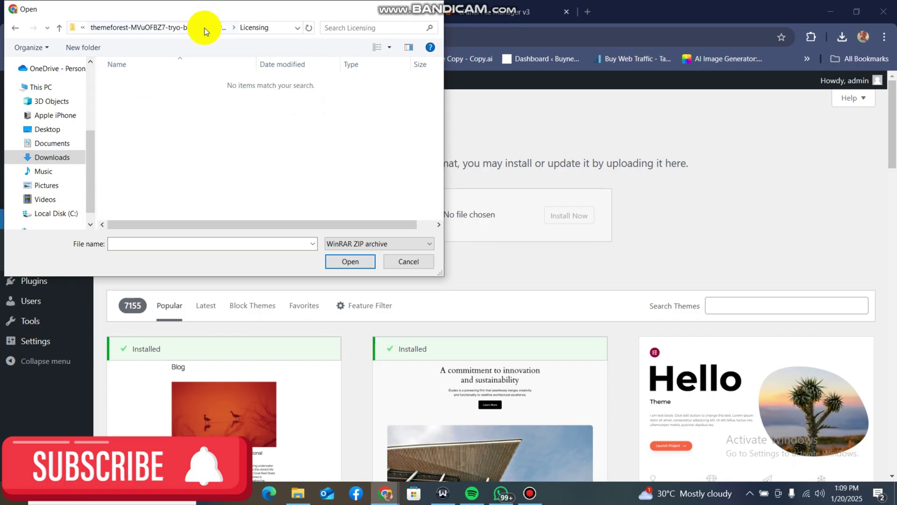
left_click(203, 27)
left_click(148, 97)
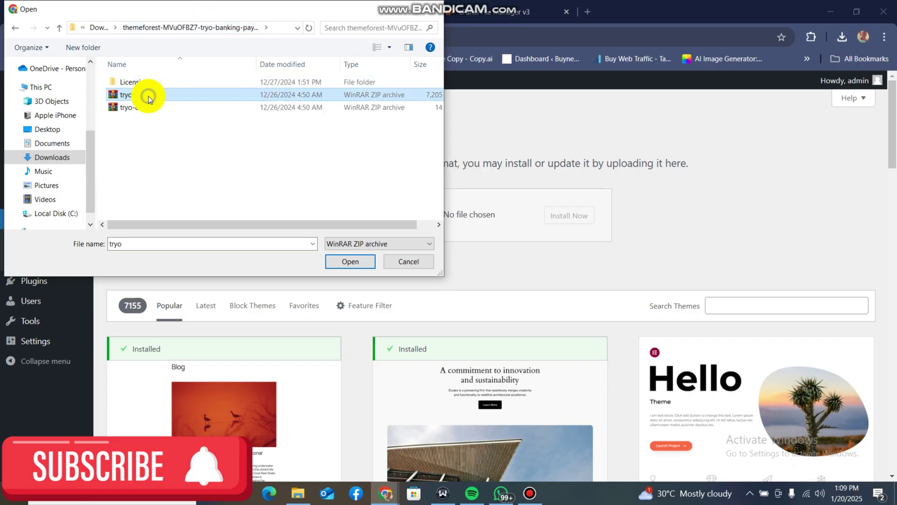
left_click(348, 261)
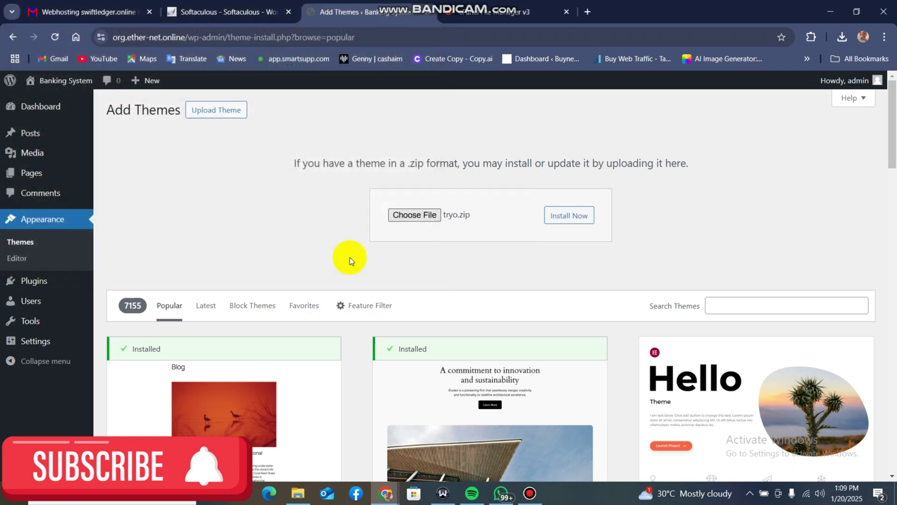
Install and activate the uploaded Tryo theme, then begin installing its required plugins.
left_click(567, 220)
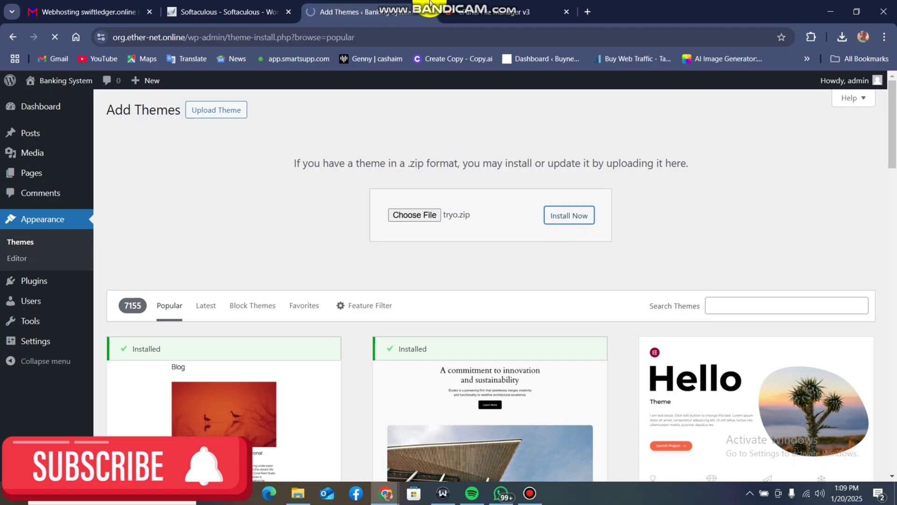
mouse_move(430, 2)
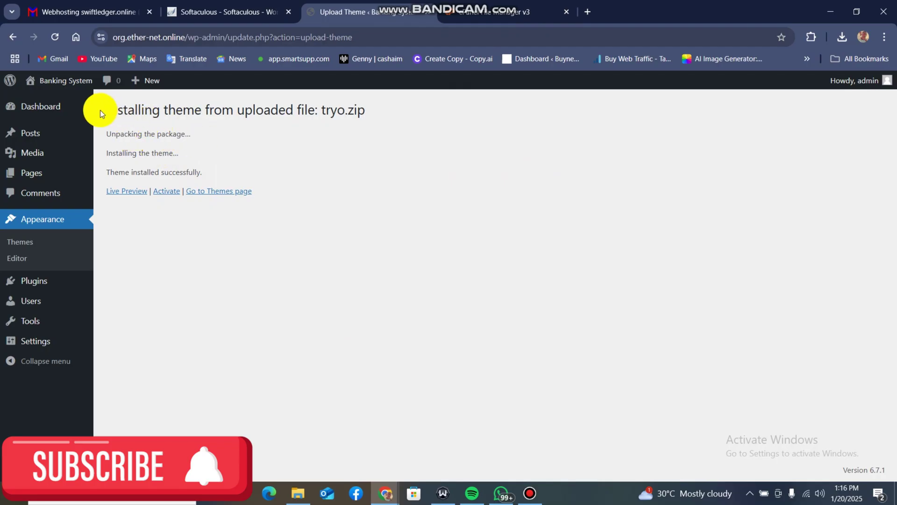
left_click_drag(103, 110, 240, 167)
left_click(315, 230)
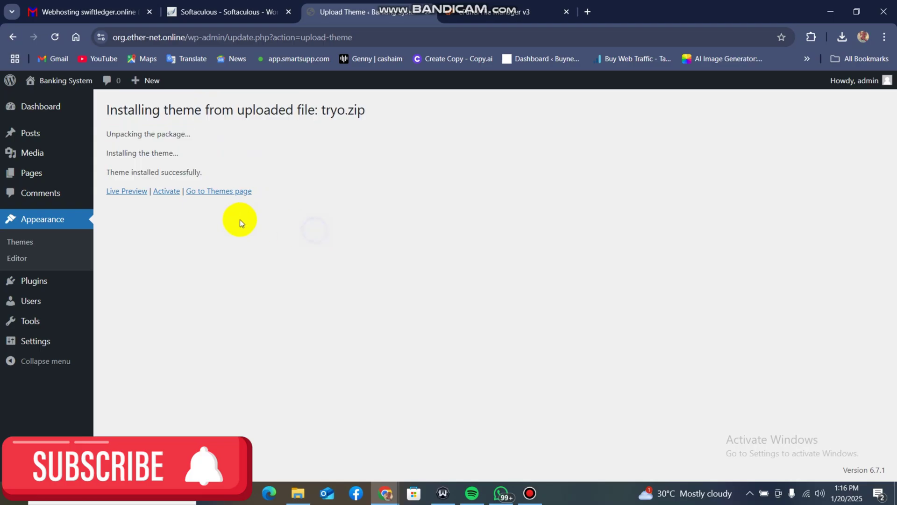
left_click(163, 197)
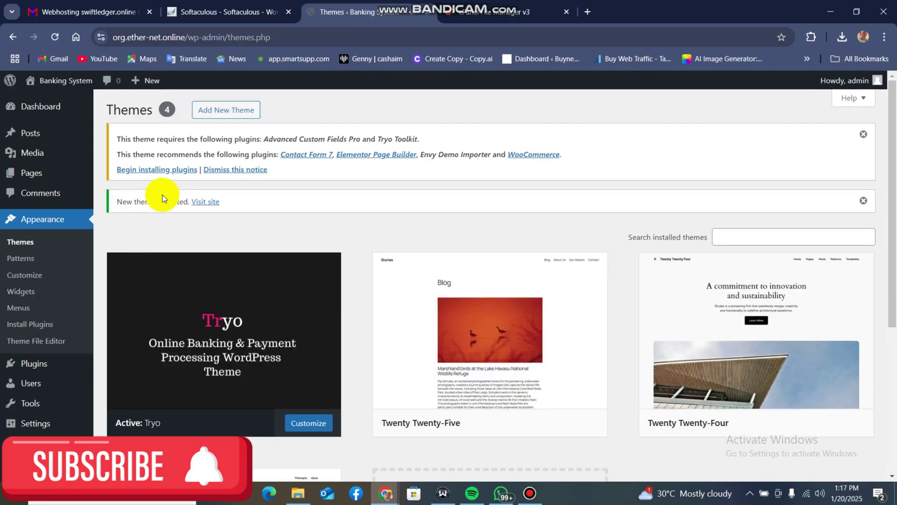
left_click(159, 170)
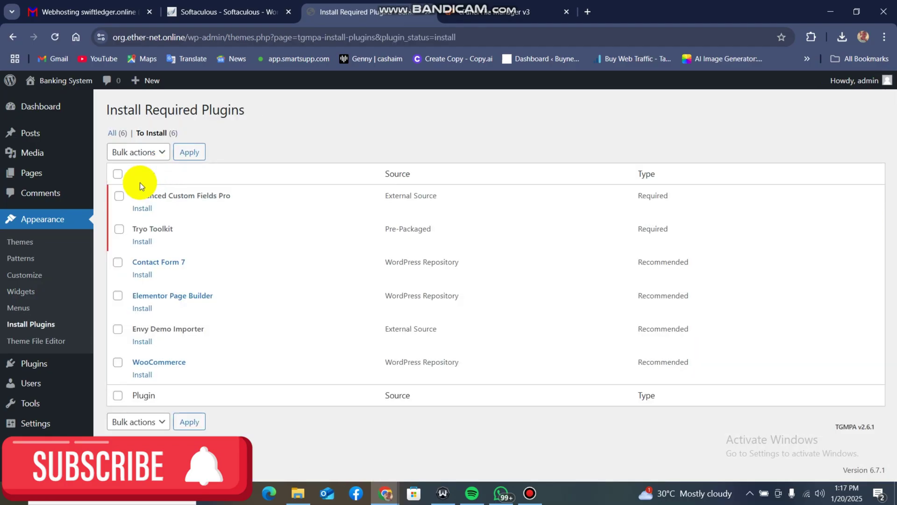
Bulk-install all six Tryo required and recommended plugins.
left_click(118, 175)
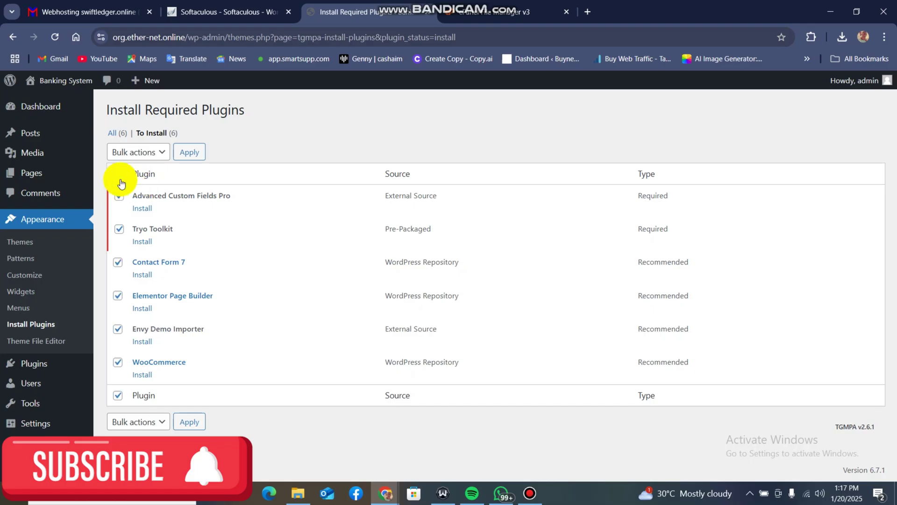
left_click(125, 154)
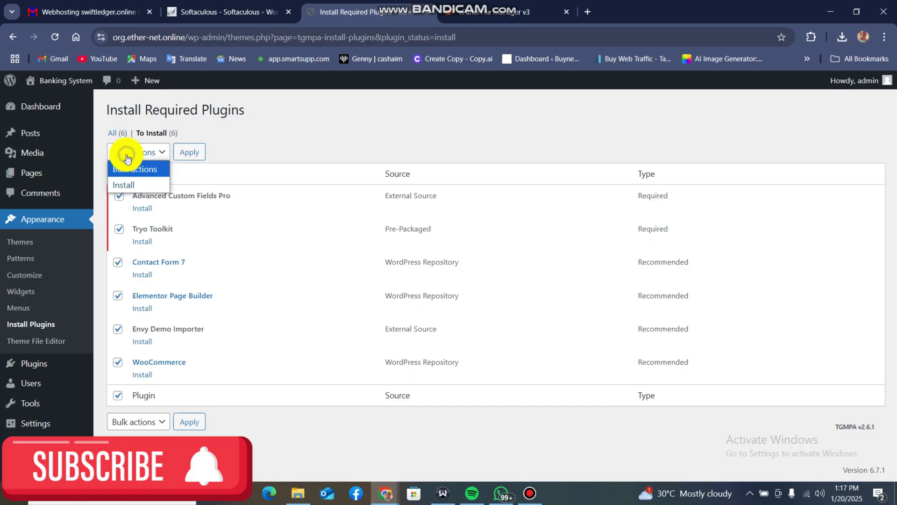
left_click(135, 184)
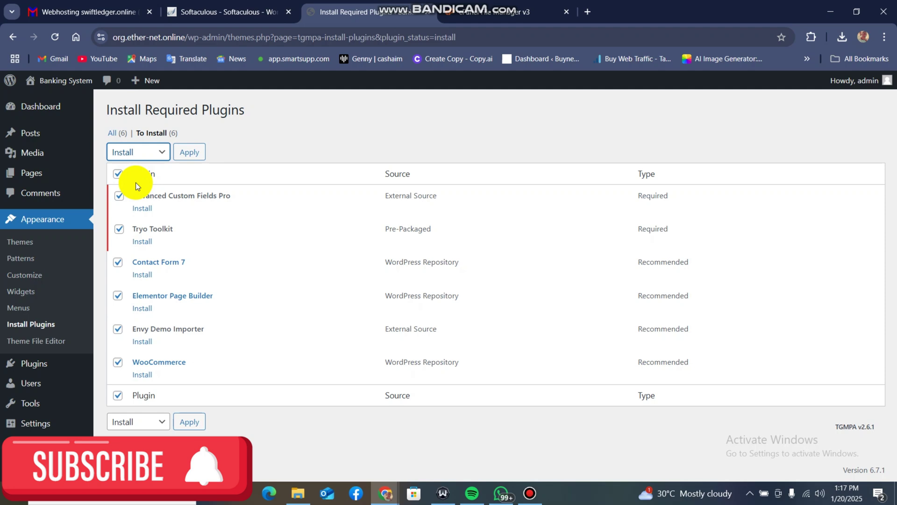
left_click(188, 160)
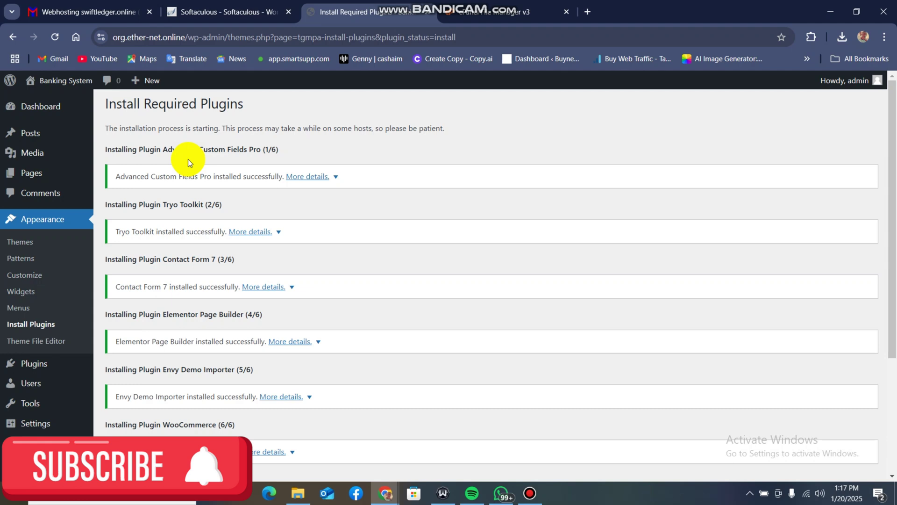
Bulk-activate all six installed plugins from the required plugins list.
scroll(153, 341, "down", 4)
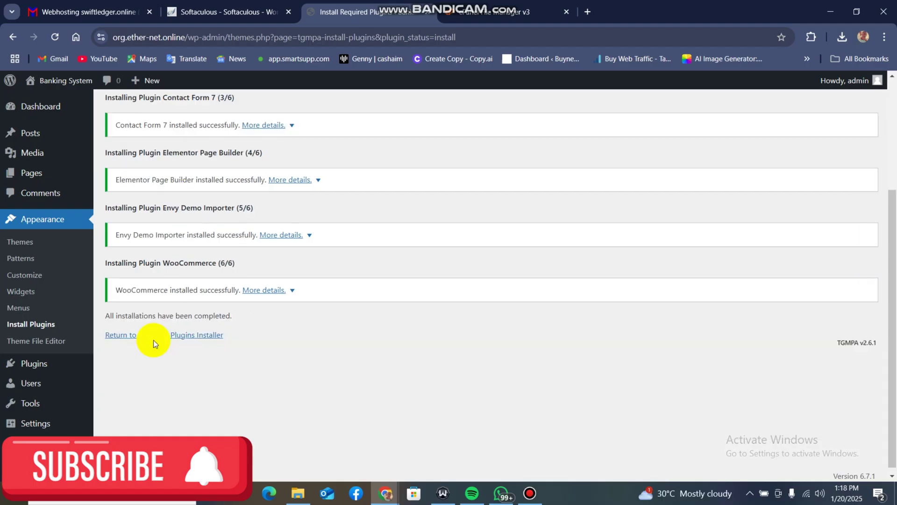
left_click(154, 336)
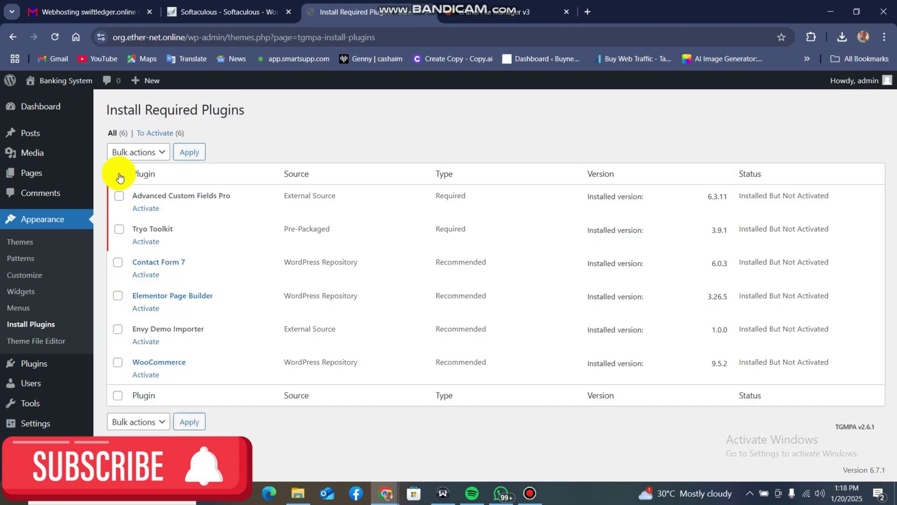
left_click(118, 174)
left_click(130, 155)
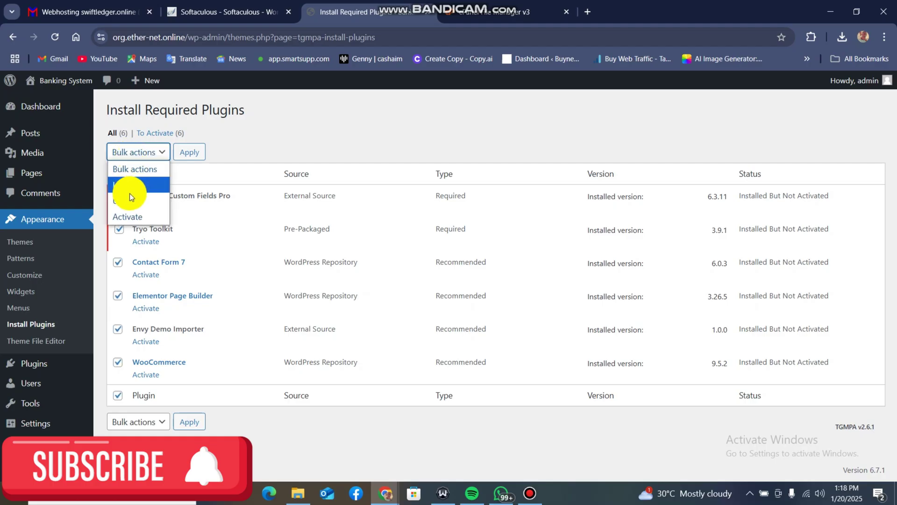
left_click(125, 216)
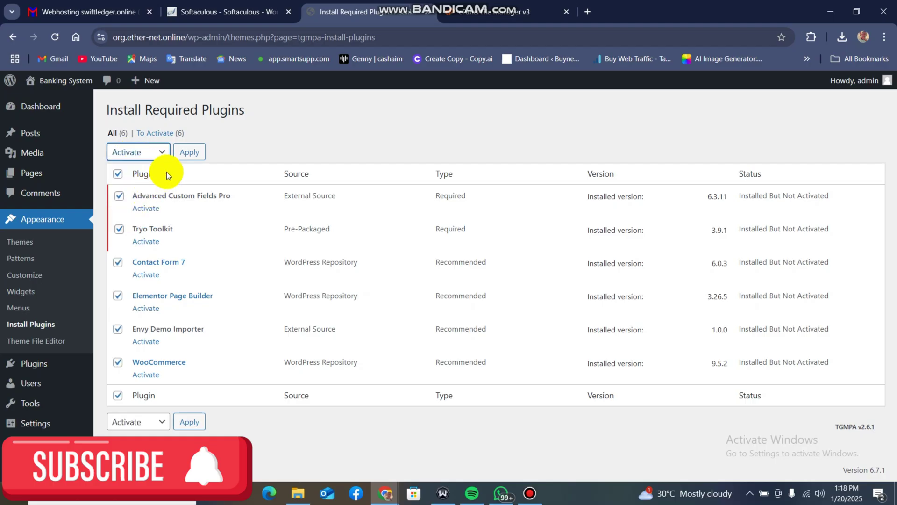
left_click(197, 151)
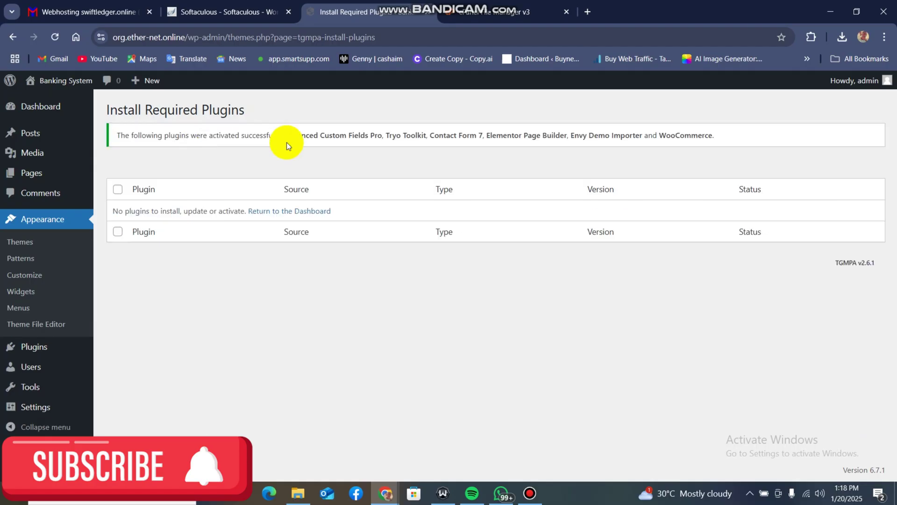
left_click(42, 116)
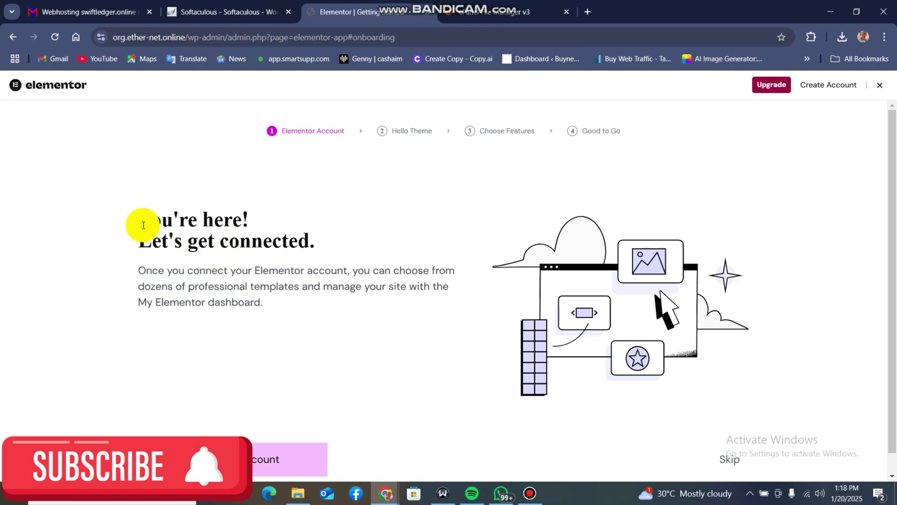
Review the Elementor onboarding page and check the Softaculous installation results.
left_click_drag(142, 217, 271, 306)
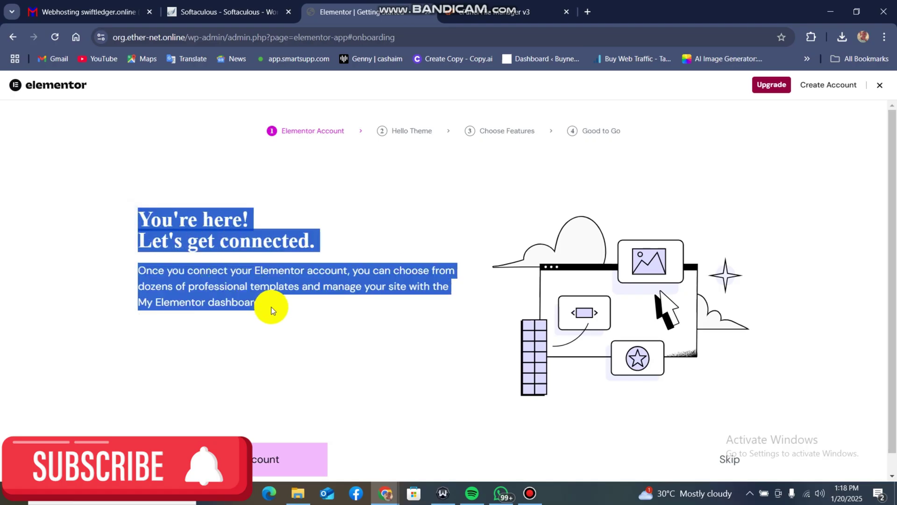
left_click(260, 360)
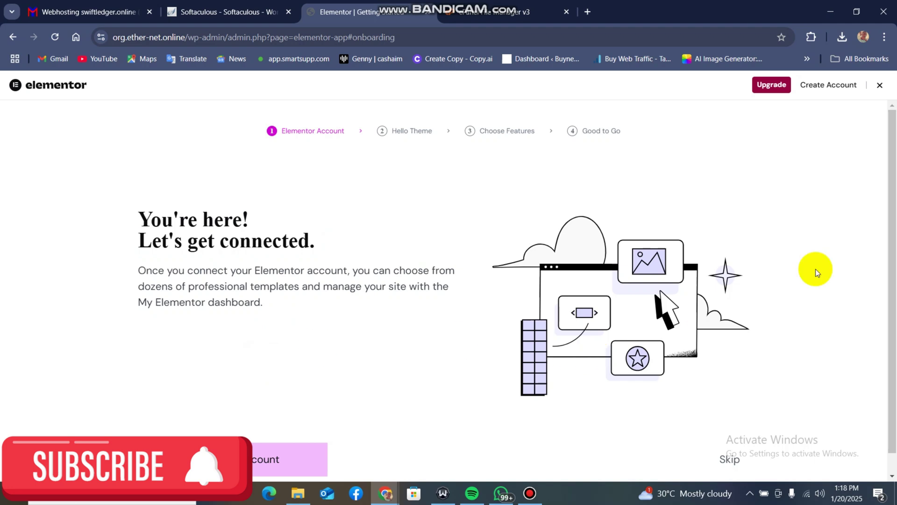
left_click_drag(891, 220, 889, 317)
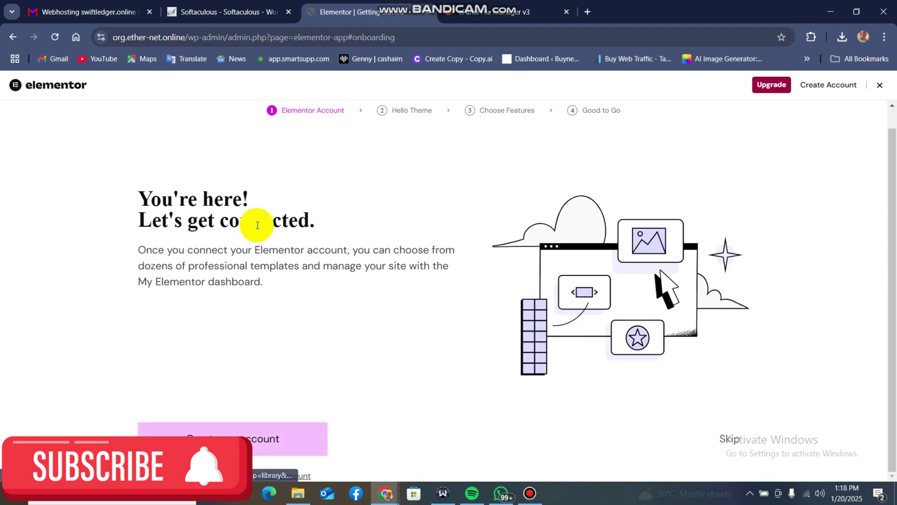
left_click(226, 11)
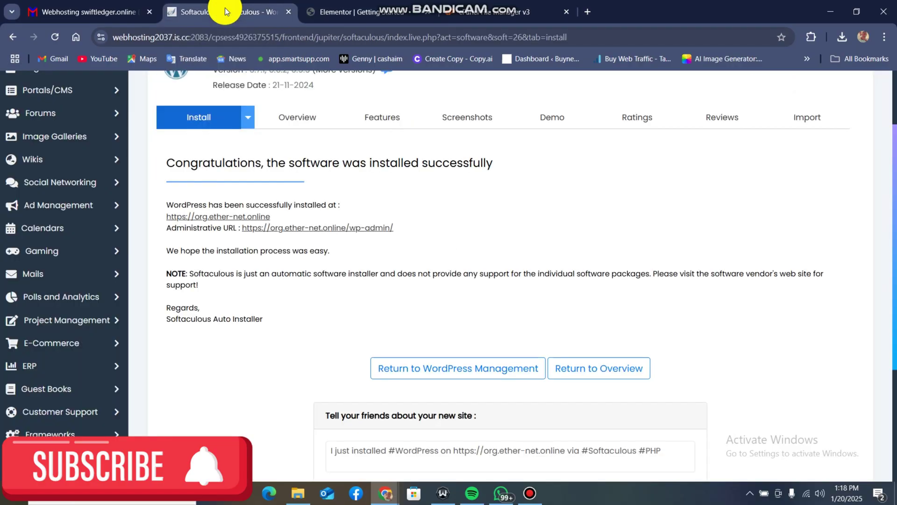
left_click(374, 6)
Trim the browser address back to /wp-admin to load the dashboard.
left_click(407, 39)
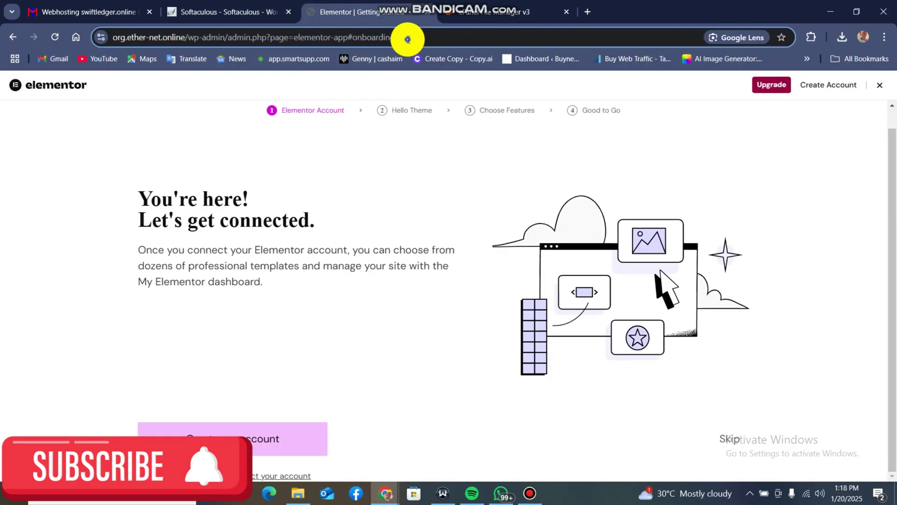
left_click_drag(407, 40, 229, 51)
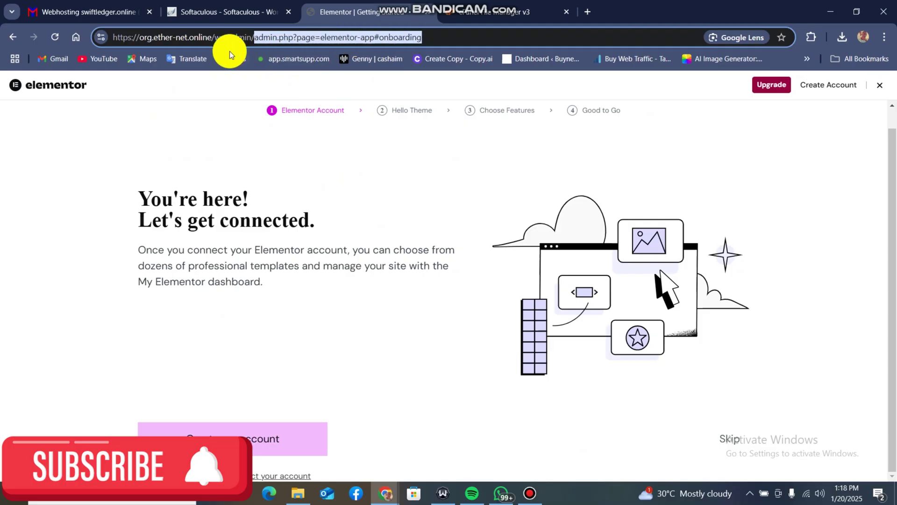
key("BackSpace")
key("Return")
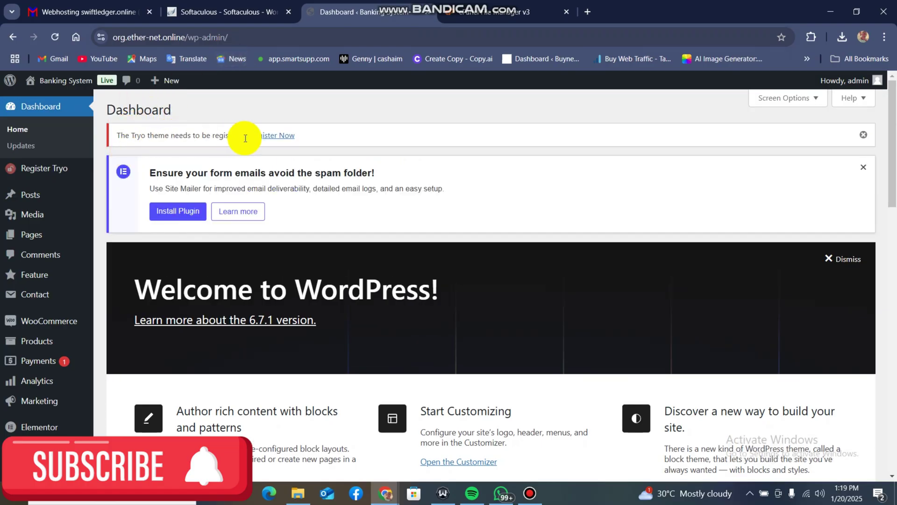
On the Register Tryo page, paste the theme purchase key and verify it.
left_click(281, 136)
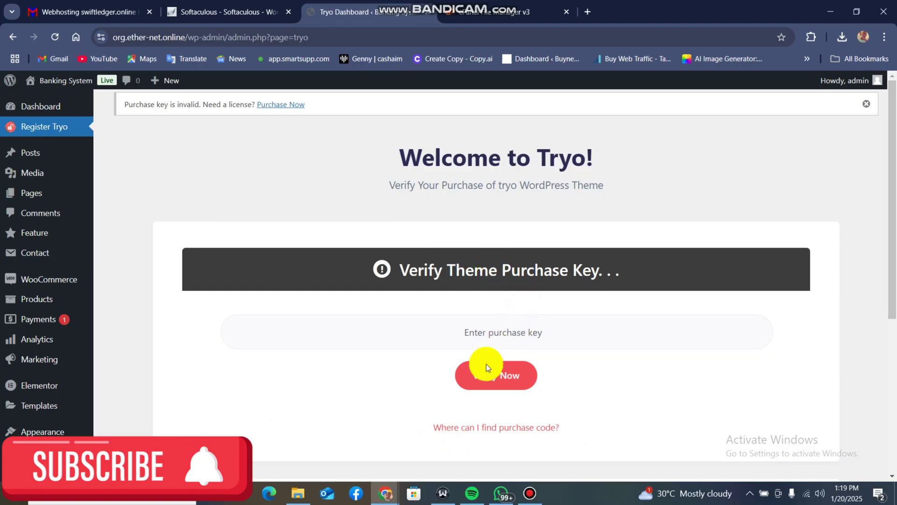
left_click(490, 345)
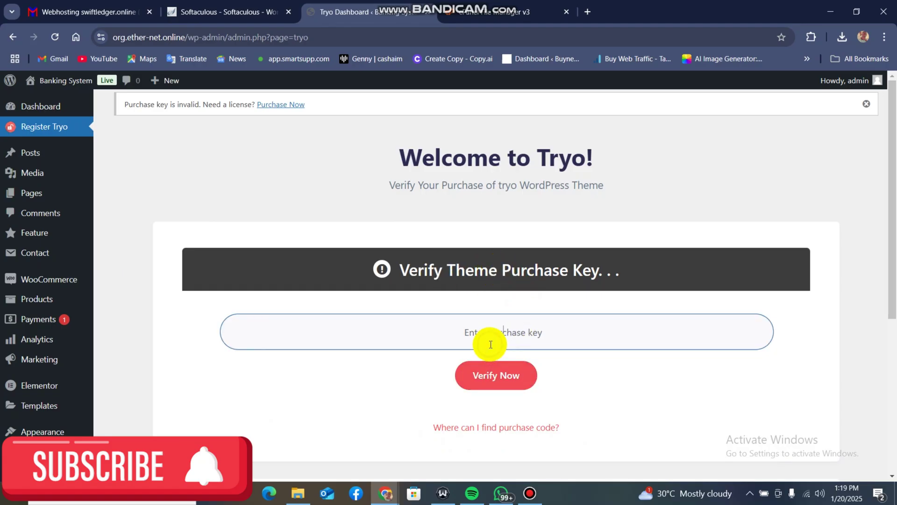
left_click(505, 12)
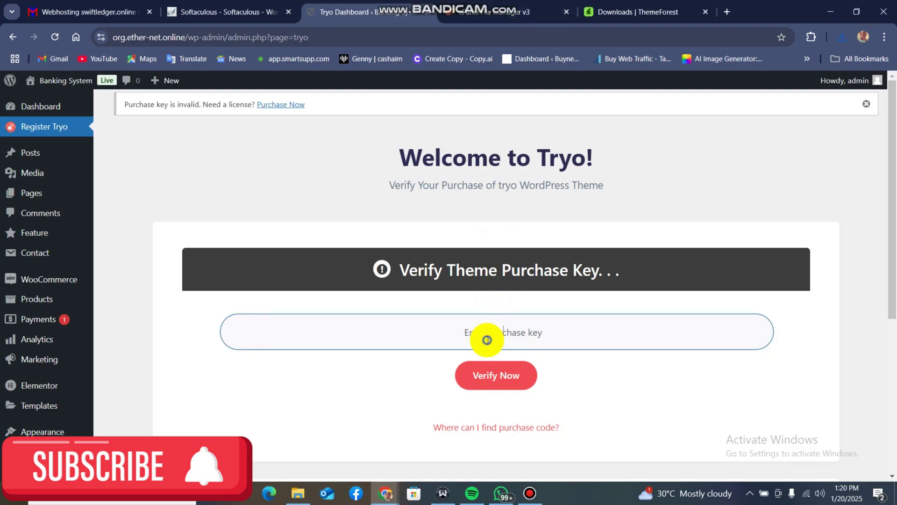
key("ctrl+v")
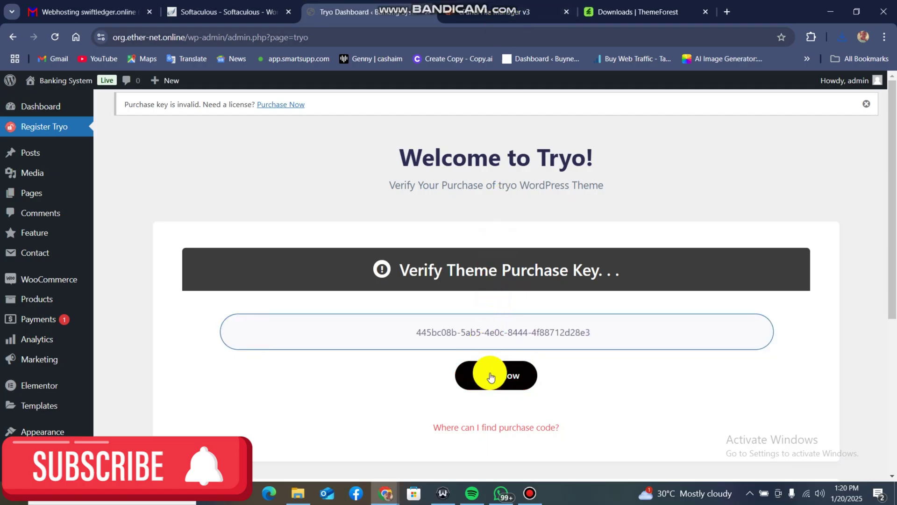
left_click(490, 374)
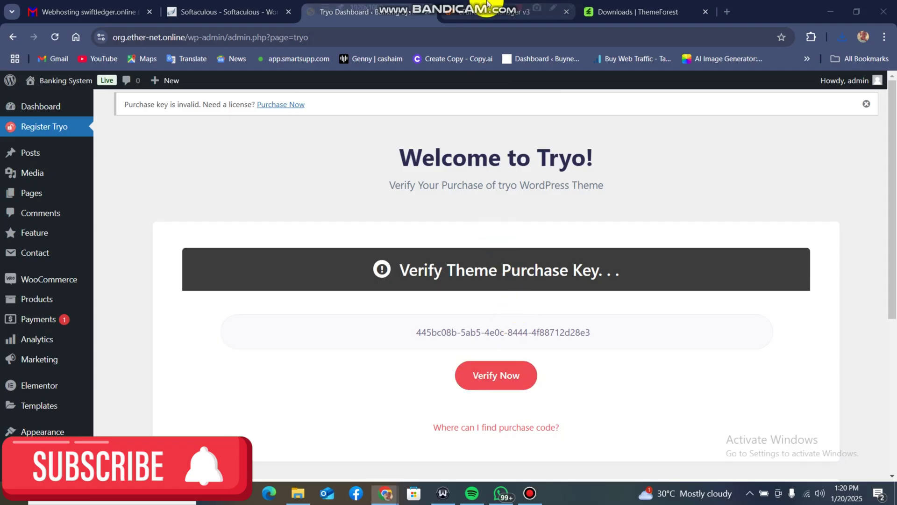
mouse_move(500, 9)
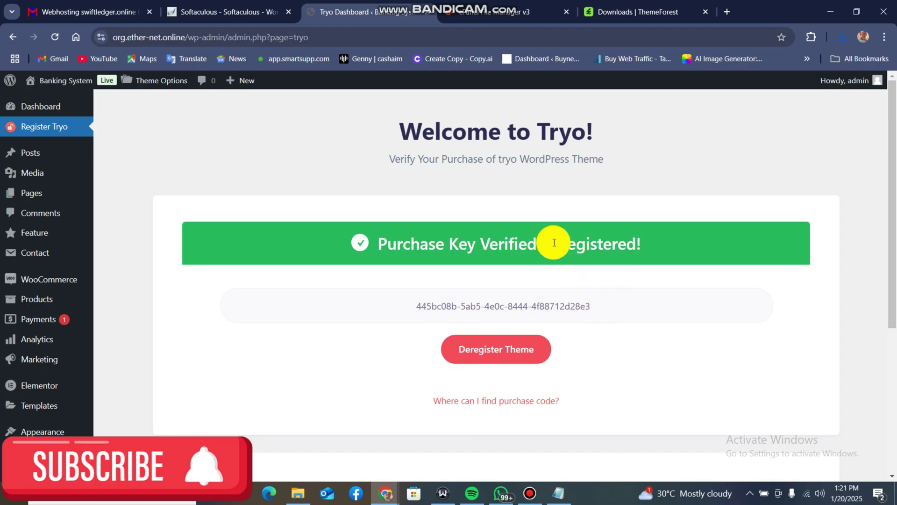
Return to the Dashboard and go to Appearance > Themes > Add New Theme's upload form.
left_click(49, 112)
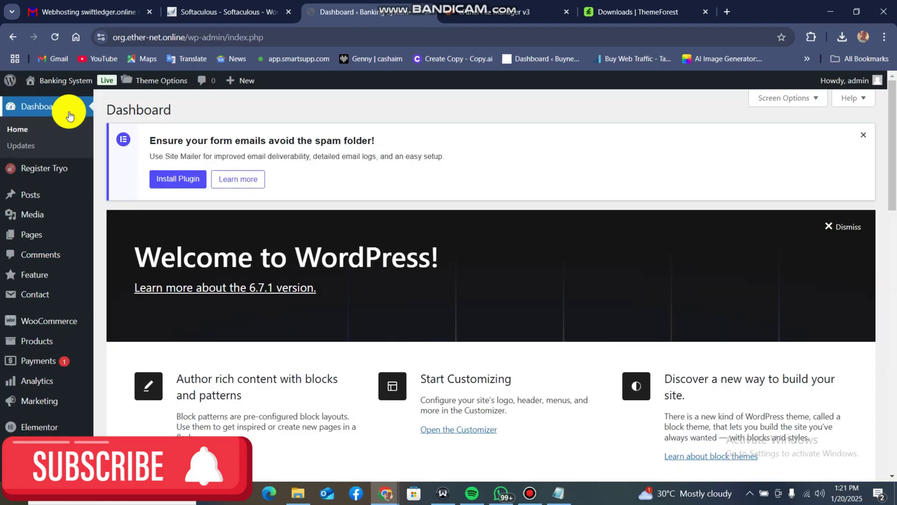
mouse_move(43, 299)
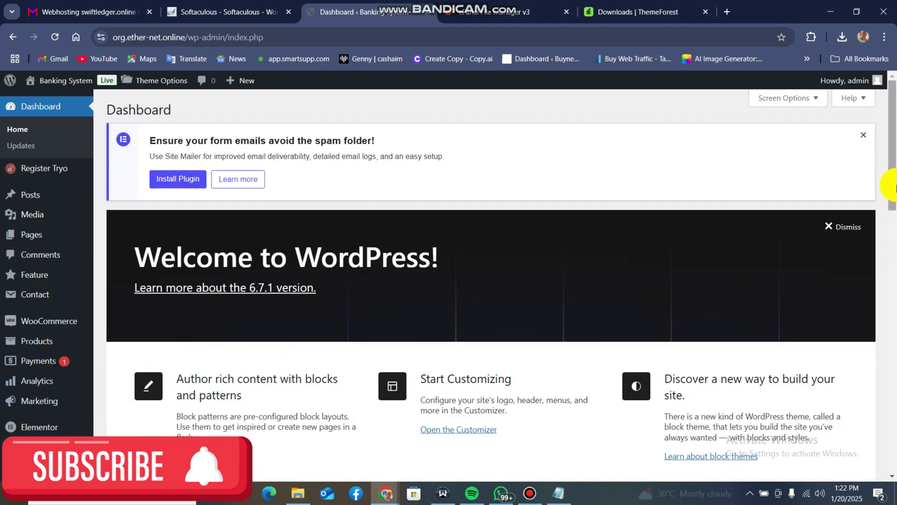
scroll(891, 257, "down", 5)
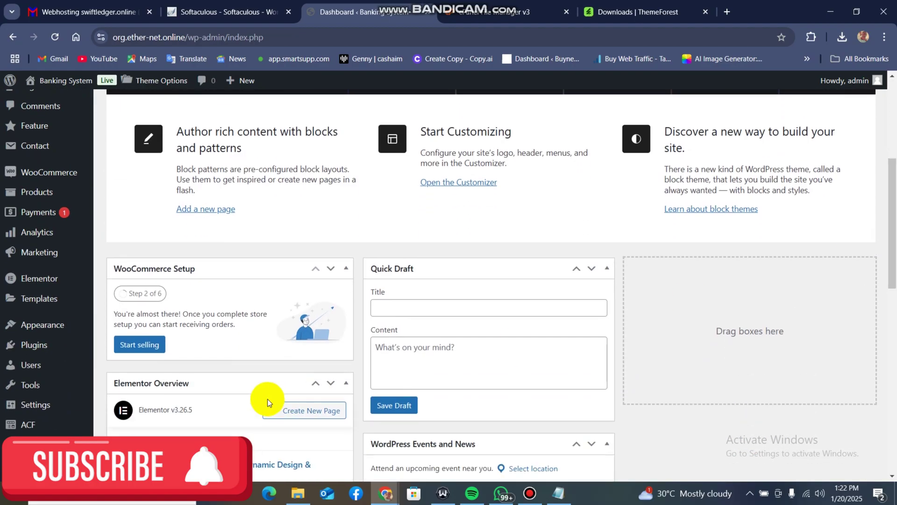
mouse_move(68, 335)
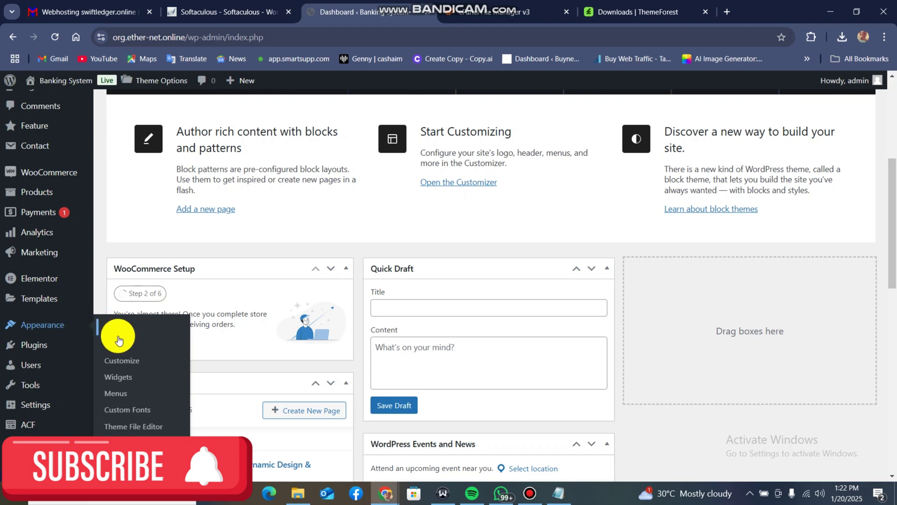
mouse_move(85, 439)
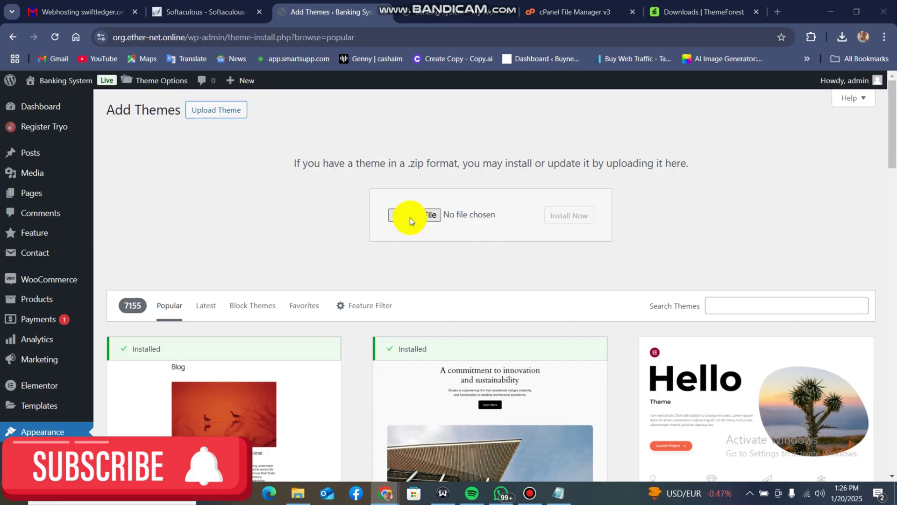
Upload, install and activate the tryo-child theme zip.
left_click(410, 217)
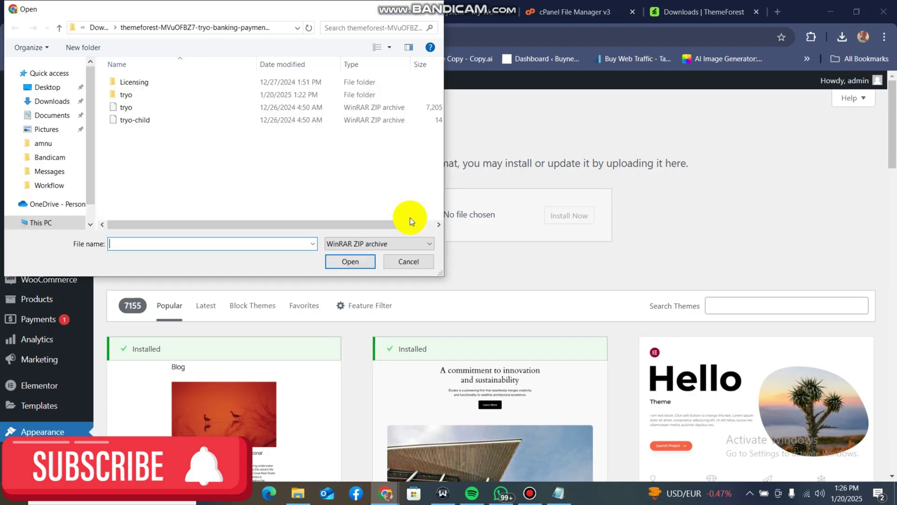
left_click(157, 124)
key("Return")
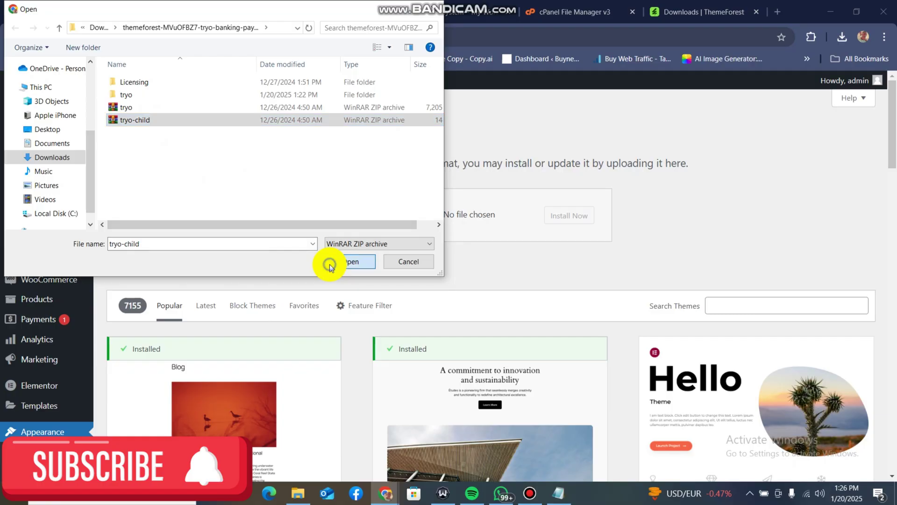
left_click(580, 215)
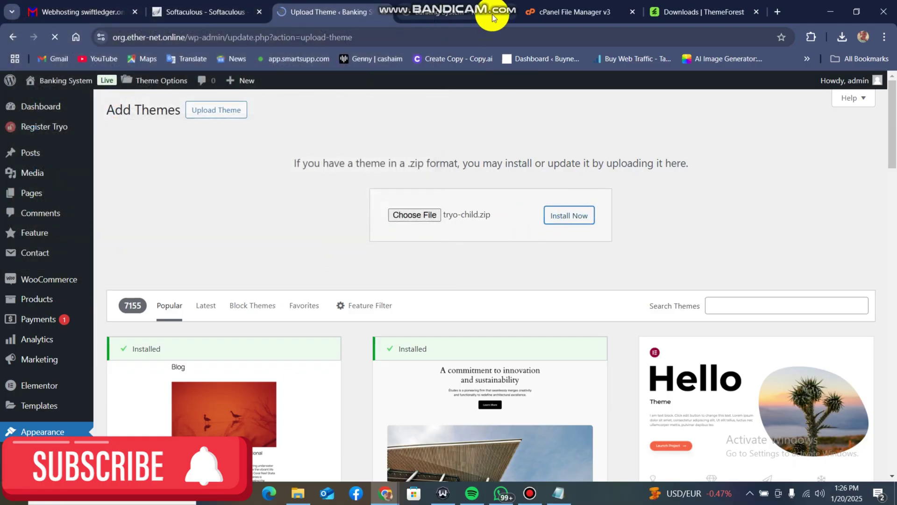
left_click(171, 231)
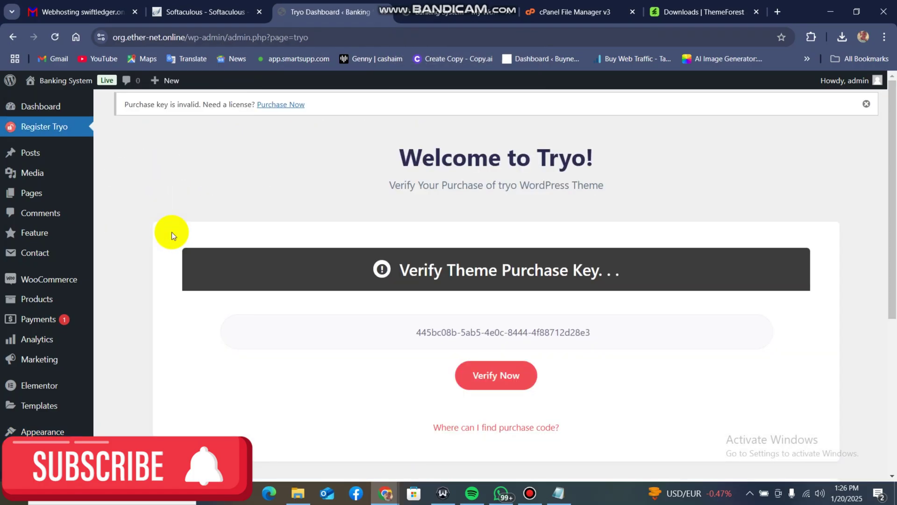
Verify the theme purchase key again and reveal the Tools submenu in the admin sidebar.
left_click(535, 376)
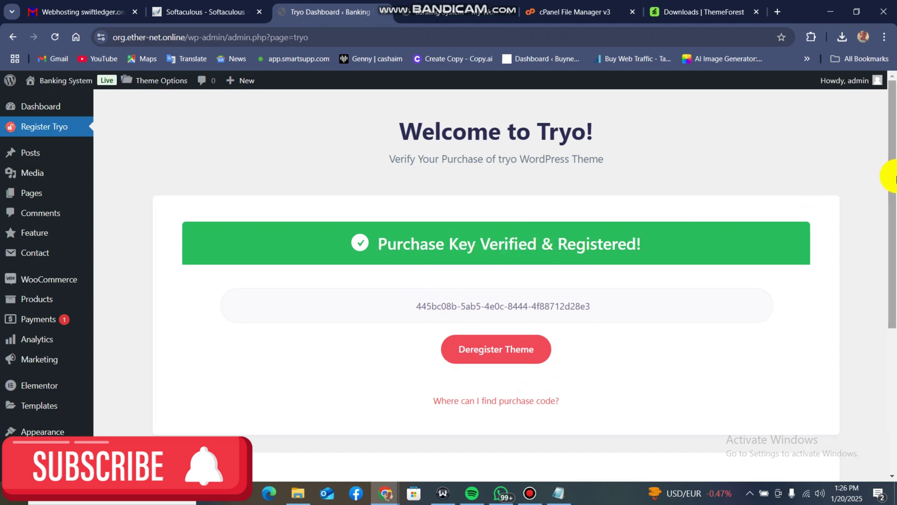
left_click_drag(892, 175, 891, 276)
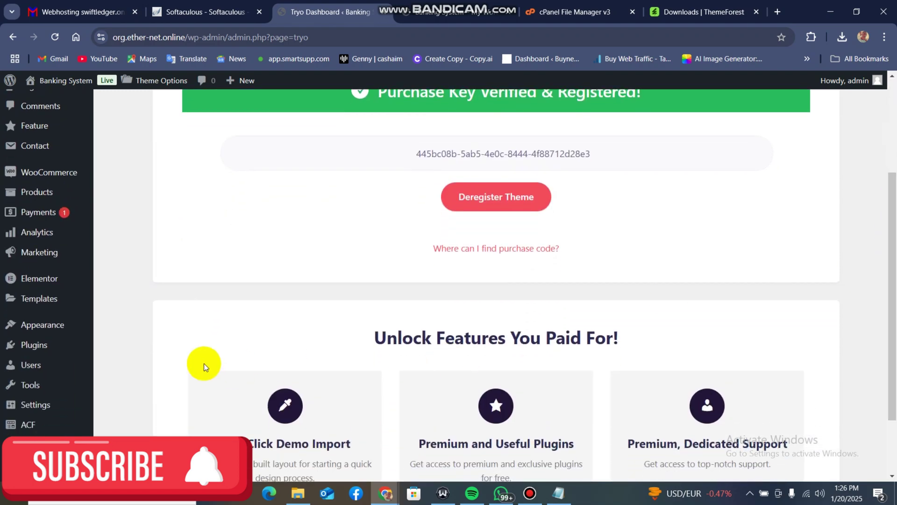
mouse_move(41, 335)
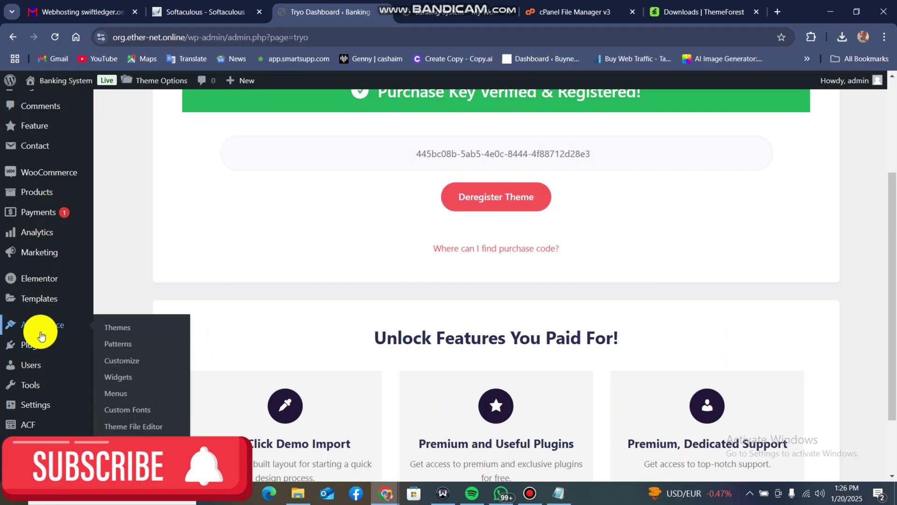
mouse_move(46, 443)
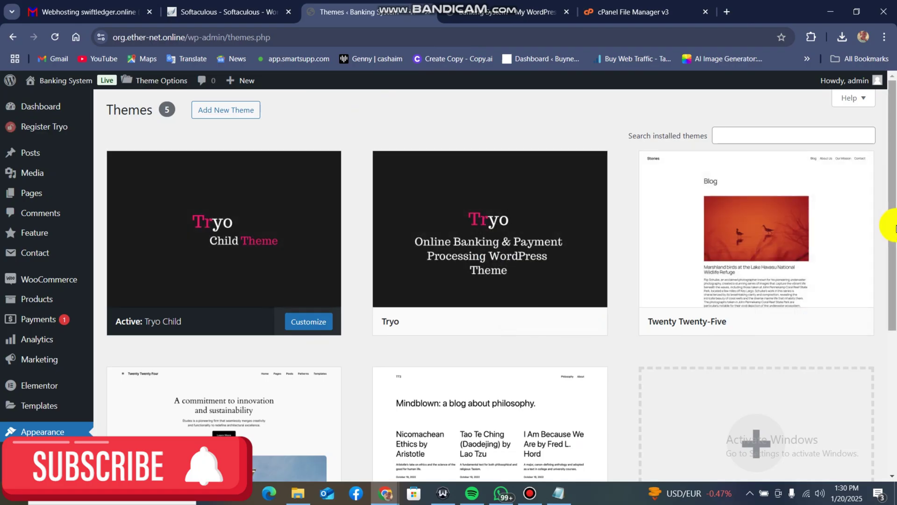
left_click_drag(893, 228, 889, 372)
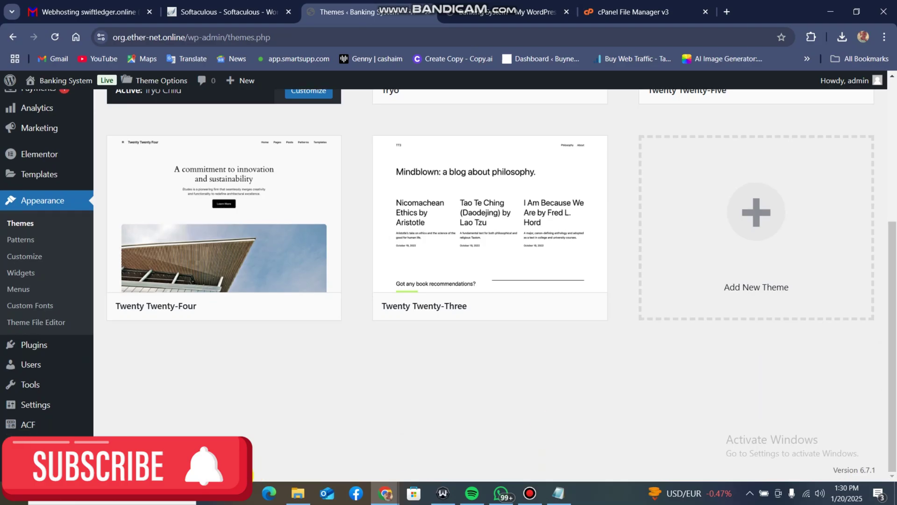
Install the Financial Service Provider demo via Tools > Demo Content Install, accepting data replacement.
mouse_move(50, 386)
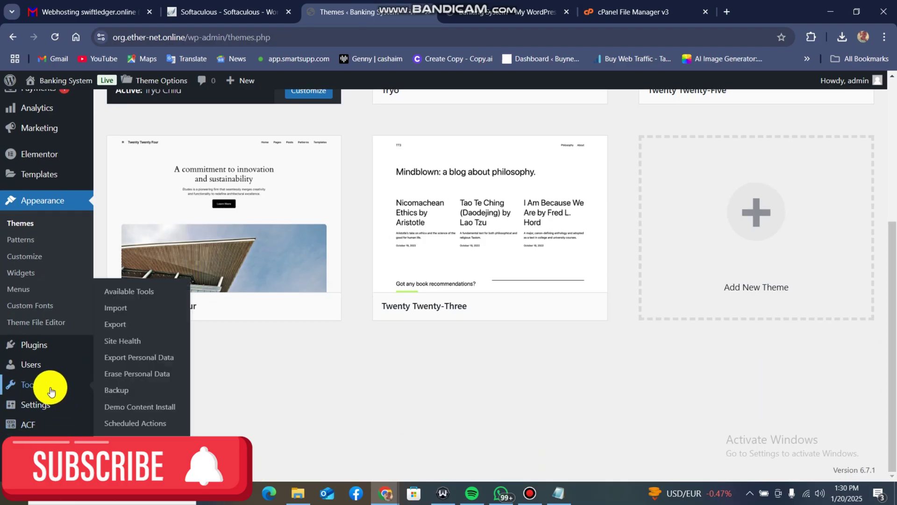
left_click(120, 415)
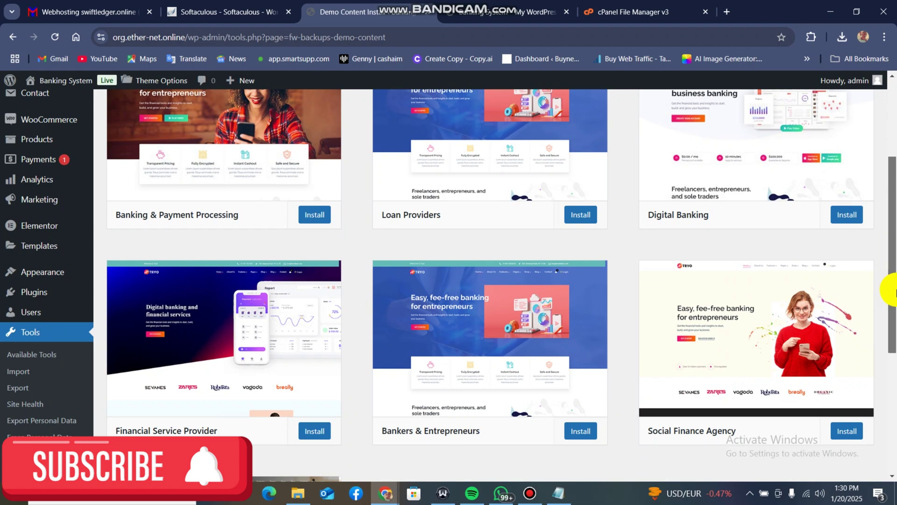
left_click_drag(894, 290, 894, 440)
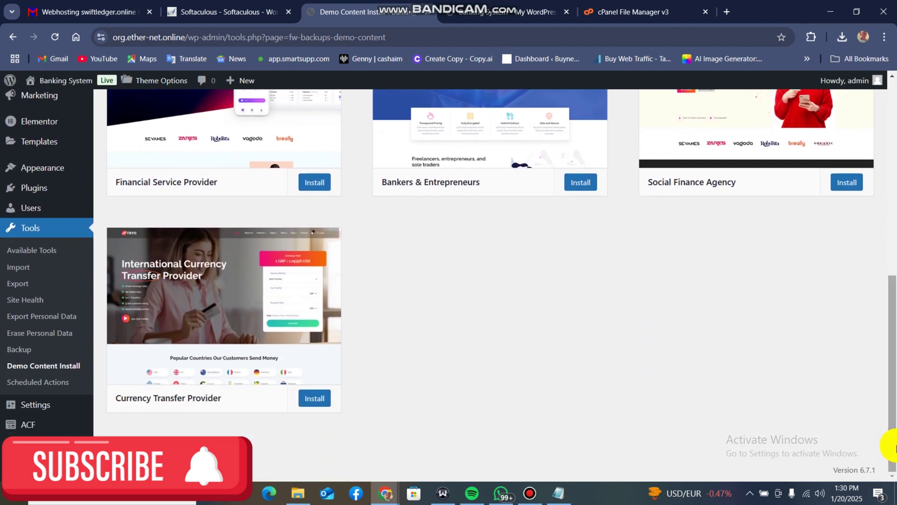
mouse_move(301, 349)
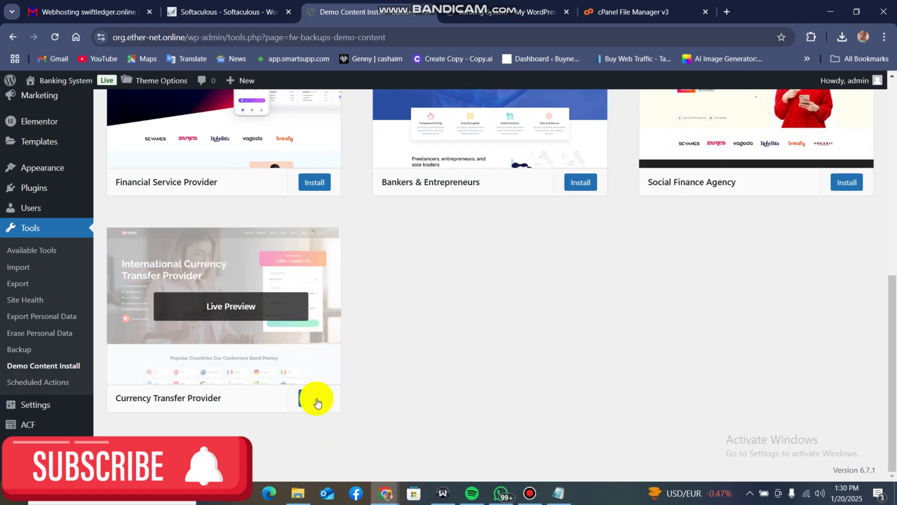
left_click_drag(887, 334, 890, 246)
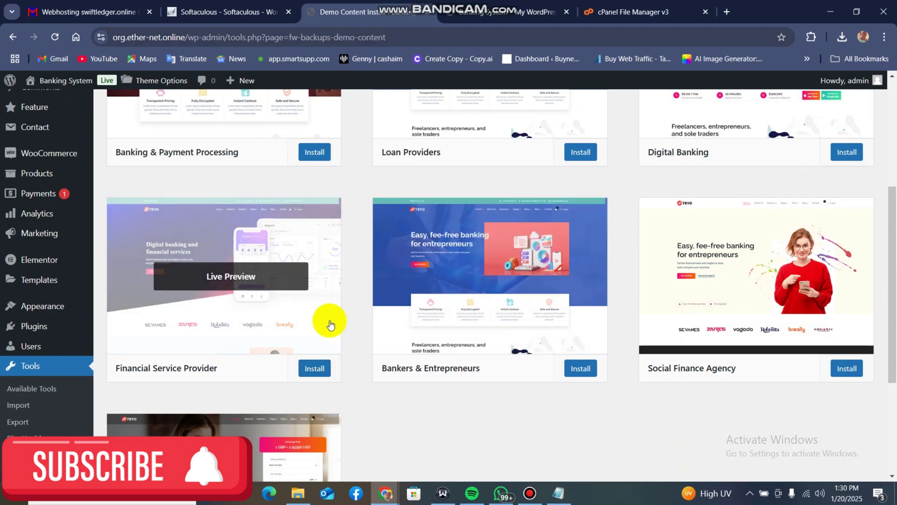
left_click(321, 367)
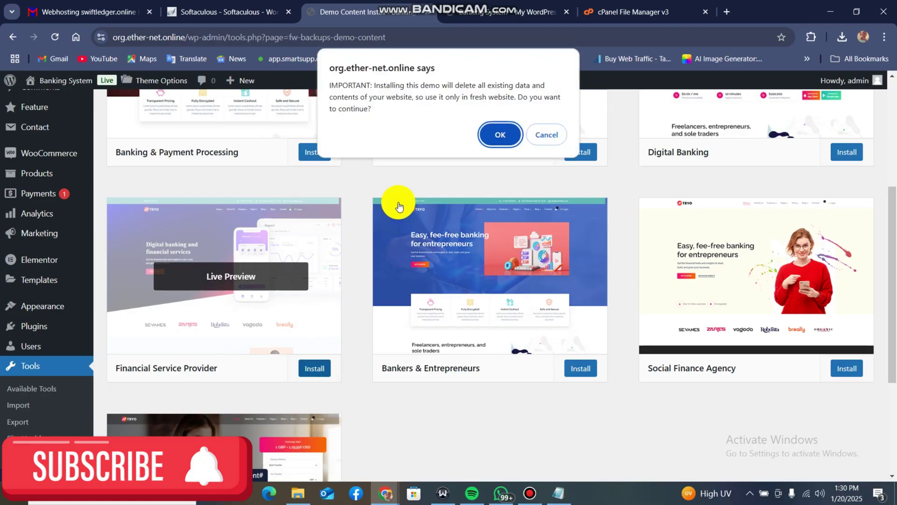
left_click(497, 135)
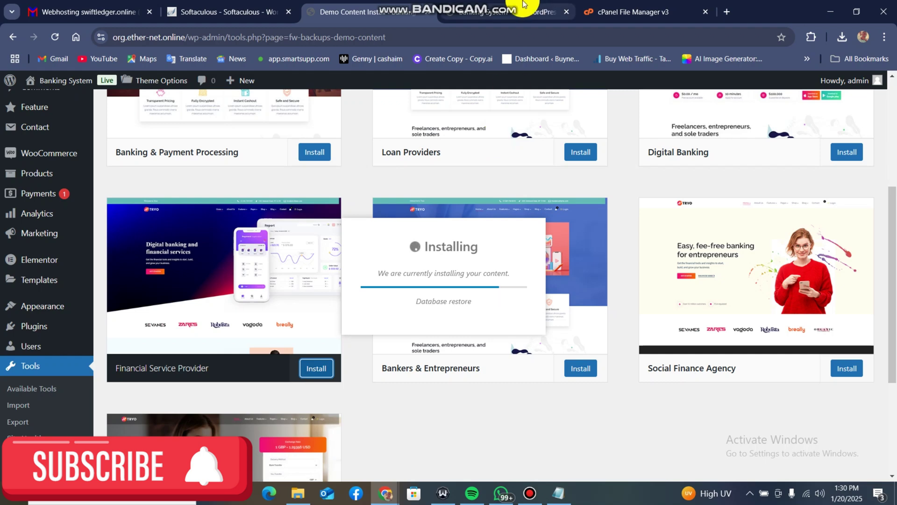
Let the demo import finish, scroll the new Tryo homepage, and restore down the browser.
mouse_move(508, 4)
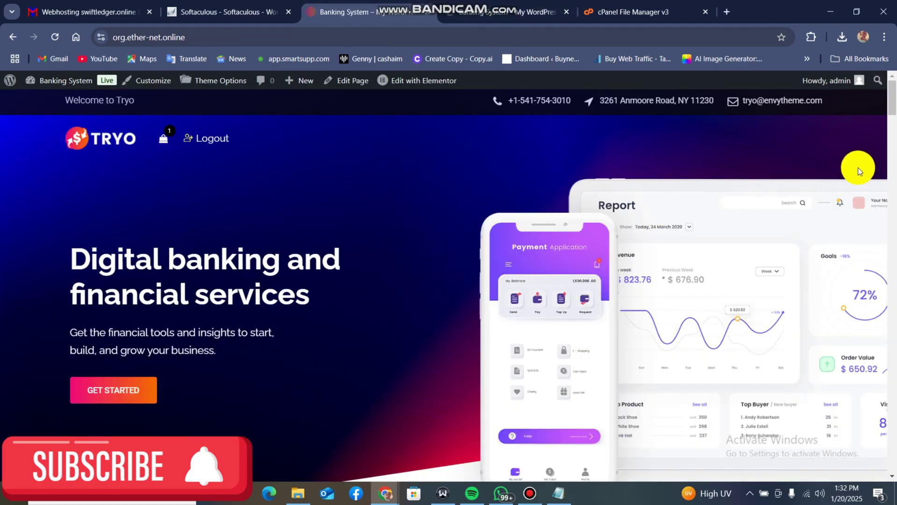
left_click_drag(893, 105, 891, 183)
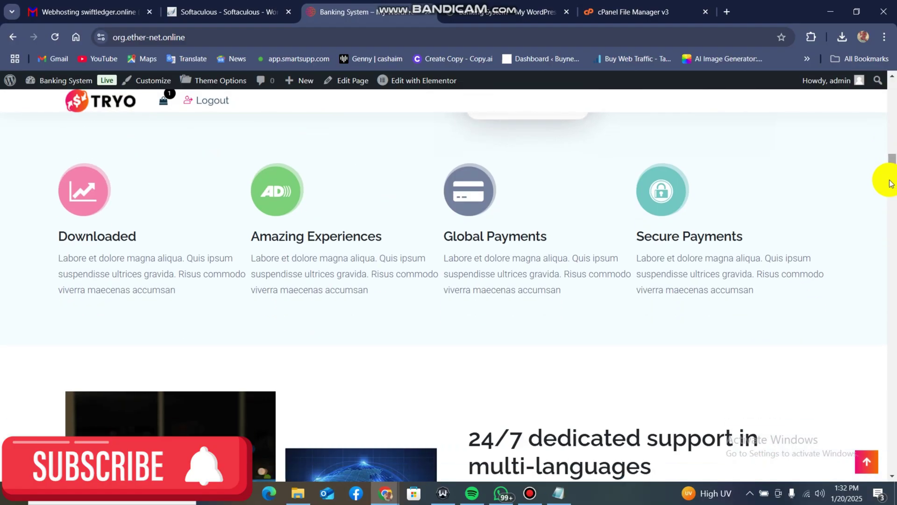
left_click(856, 12)
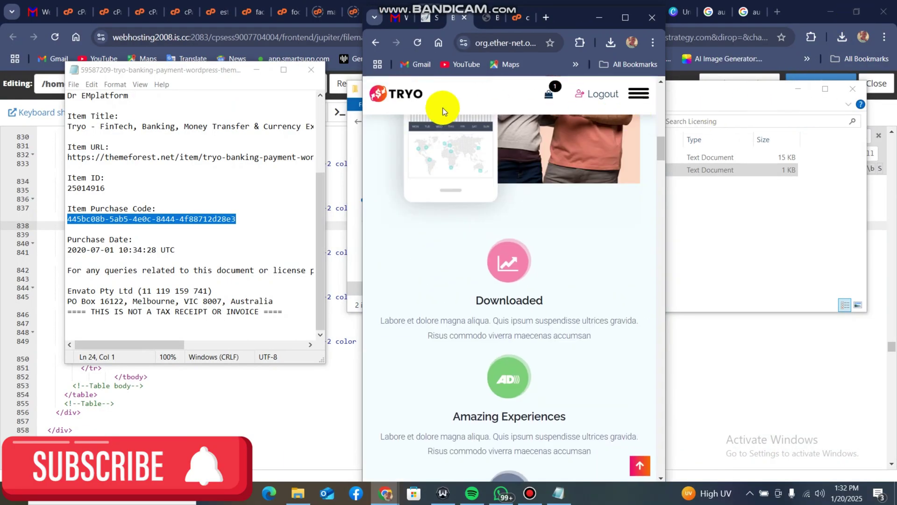
Minimize Notepad, scroll through the imported Tryo homepage, then maximize the browser again.
left_click(251, 70)
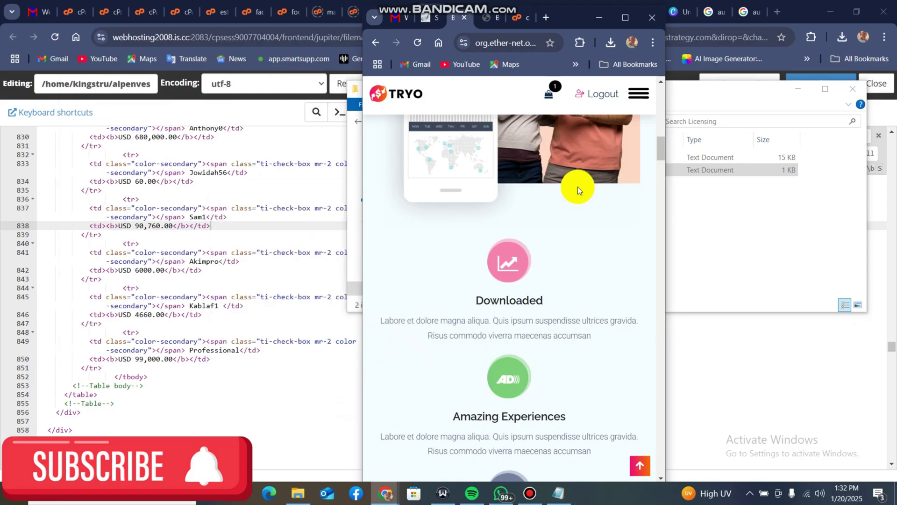
scroll(655, 144, "up", 8)
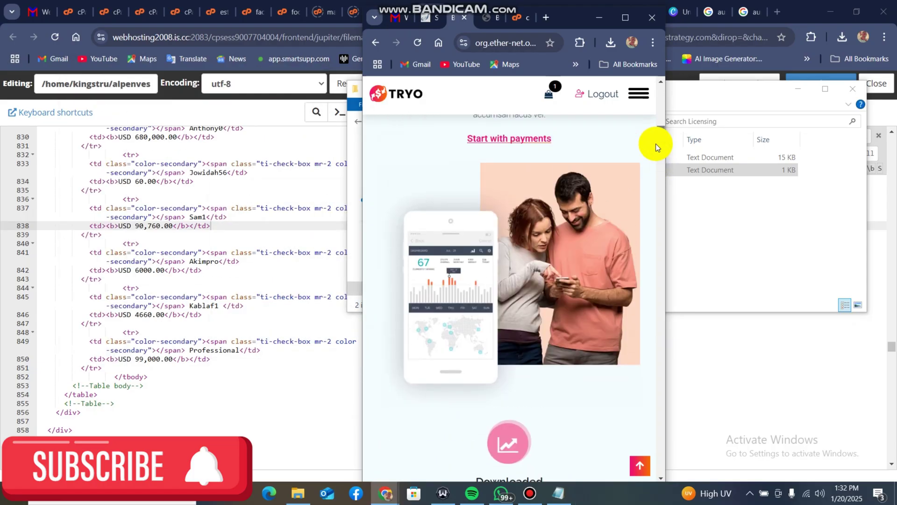
scroll(652, 133, "up", 10)
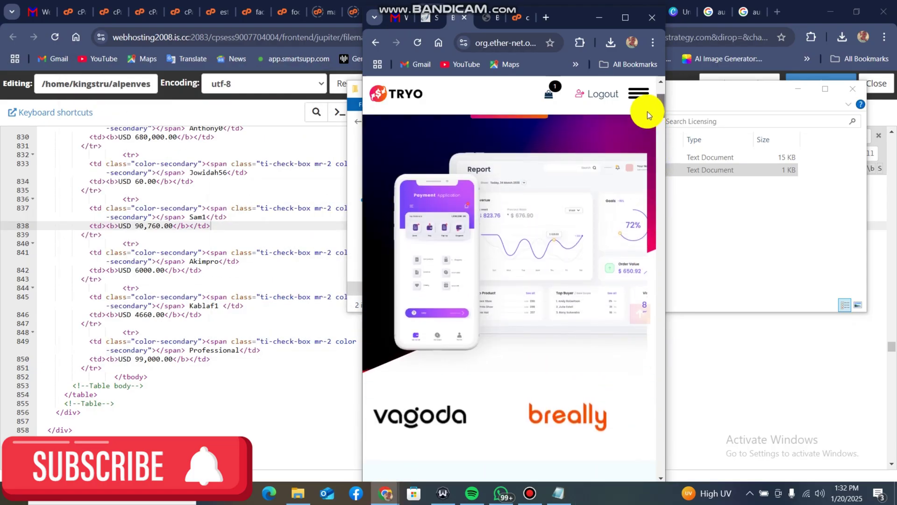
scroll(646, 104, "down", 7)
scroll(640, 133, "down", 15)
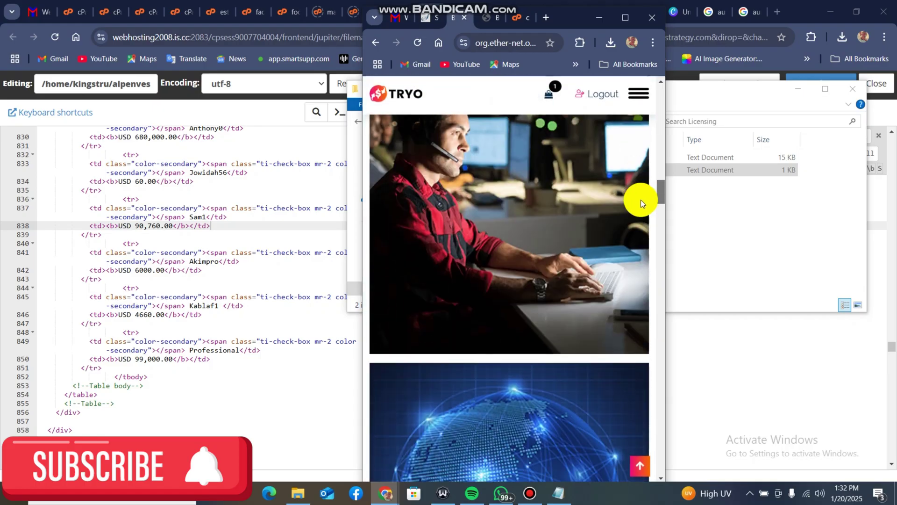
scroll(645, 239, "down", 1)
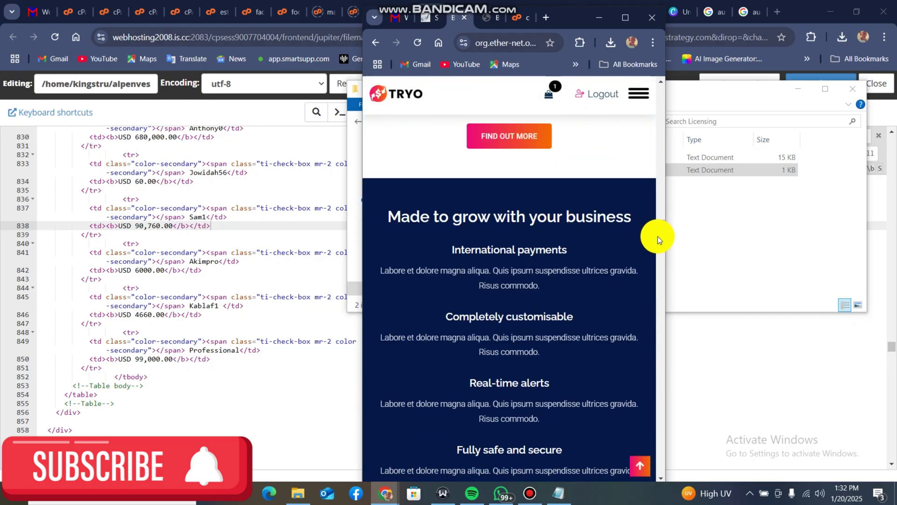
scroll(657, 248, "down", 15)
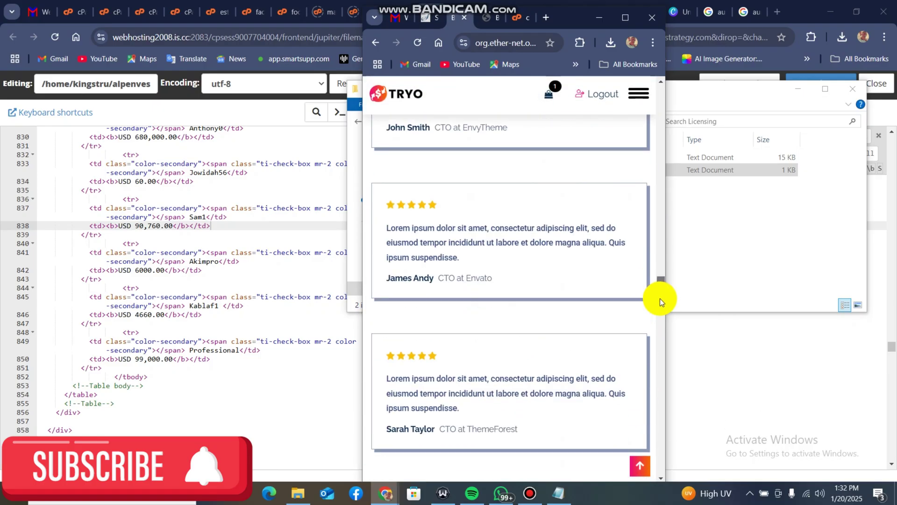
scroll(660, 301, "down", 8)
scroll(663, 318, "down", 5)
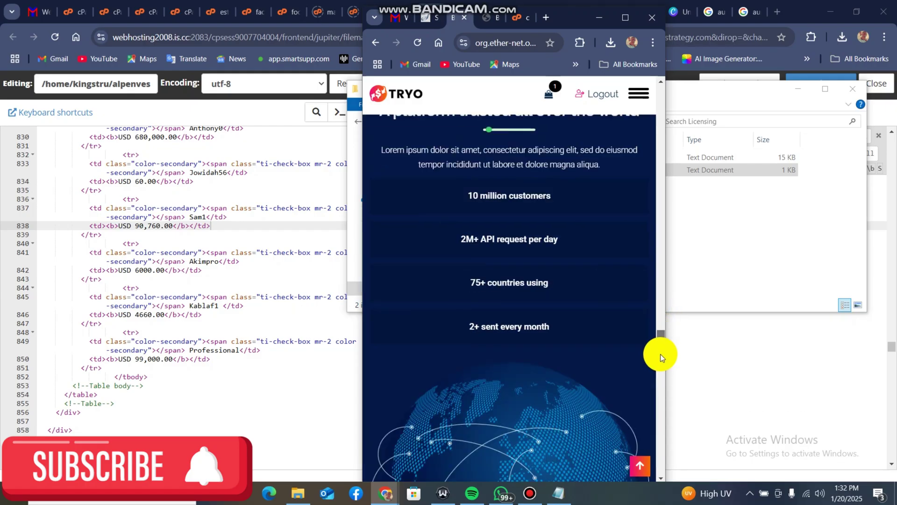
scroll(660, 354, "down", 20)
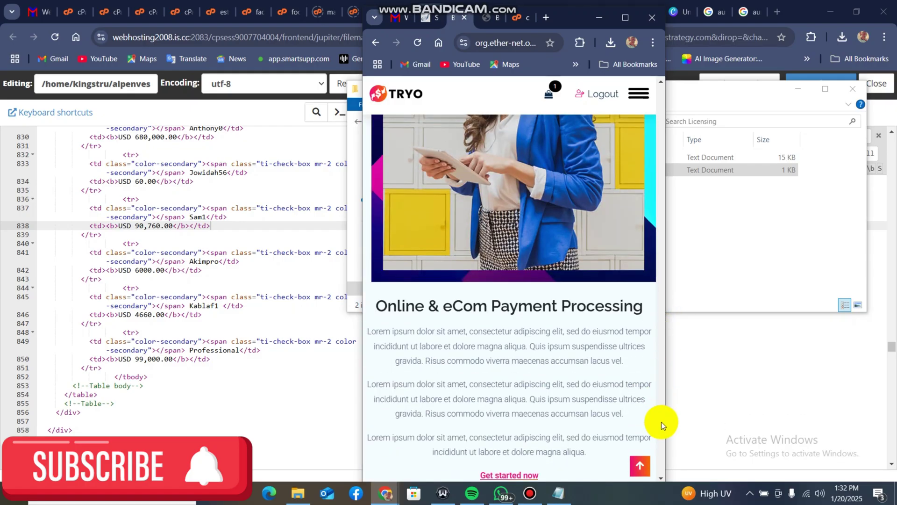
left_click_drag(661, 422, 662, 245)
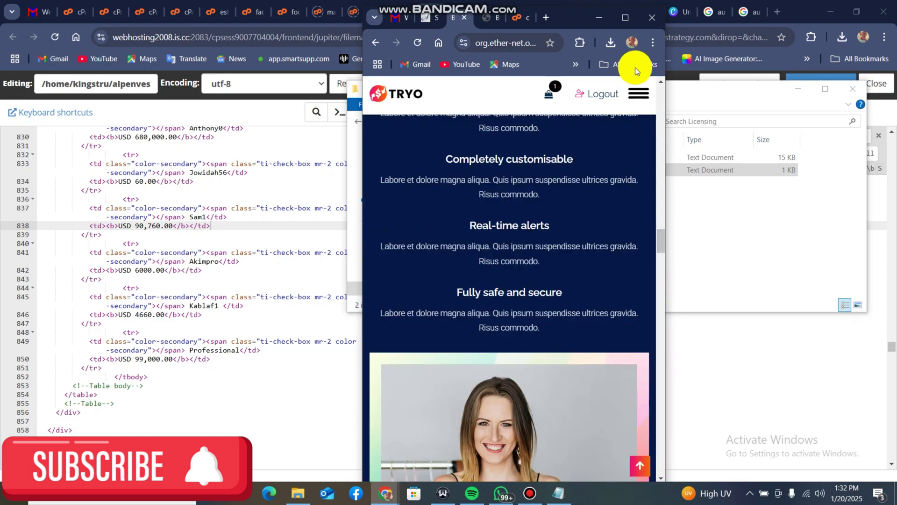
left_click(625, 18)
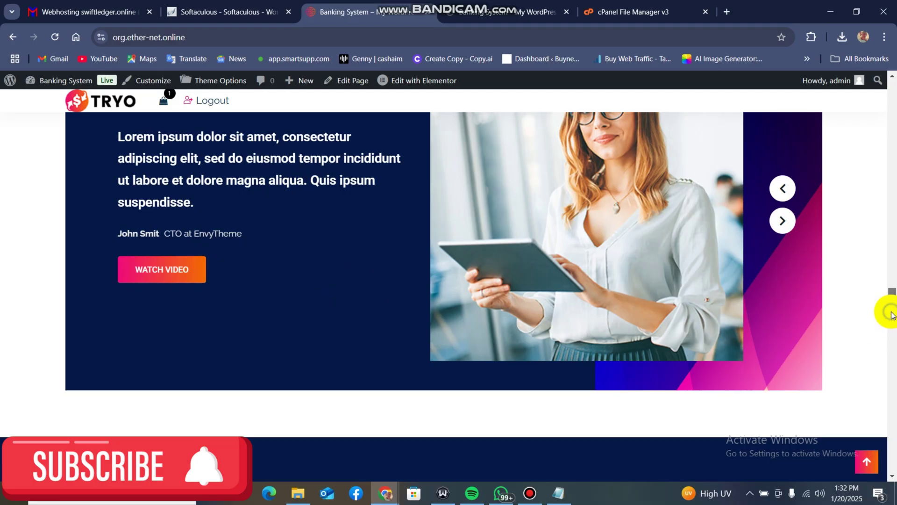
left_click_drag(891, 312, 865, 180)
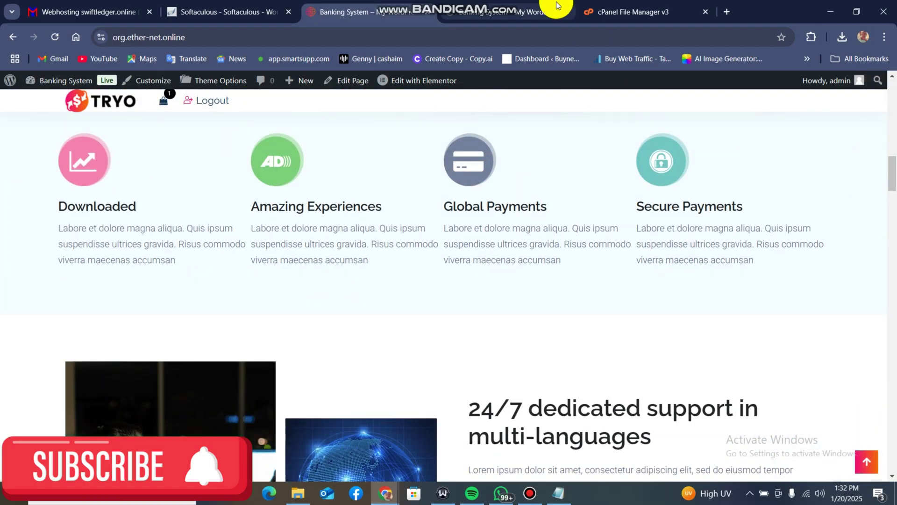
mouse_move(472, 7)
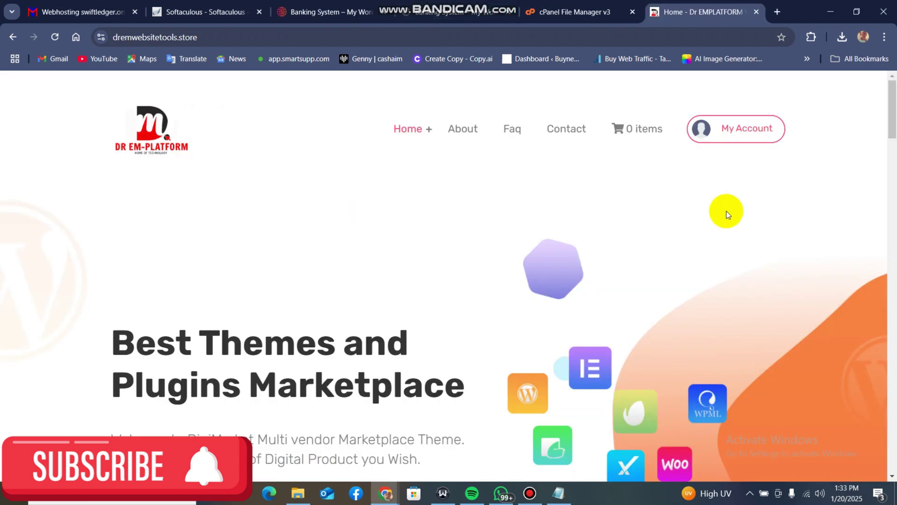
Open the Online Mobile Banking System/Php Script product from Newly Added Items.
left_click_drag(890, 124, 879, 292)
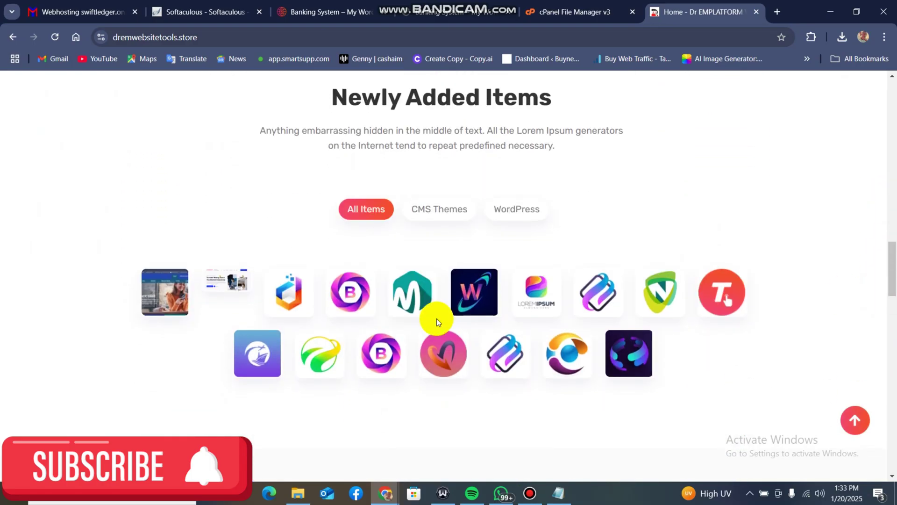
left_click(229, 286)
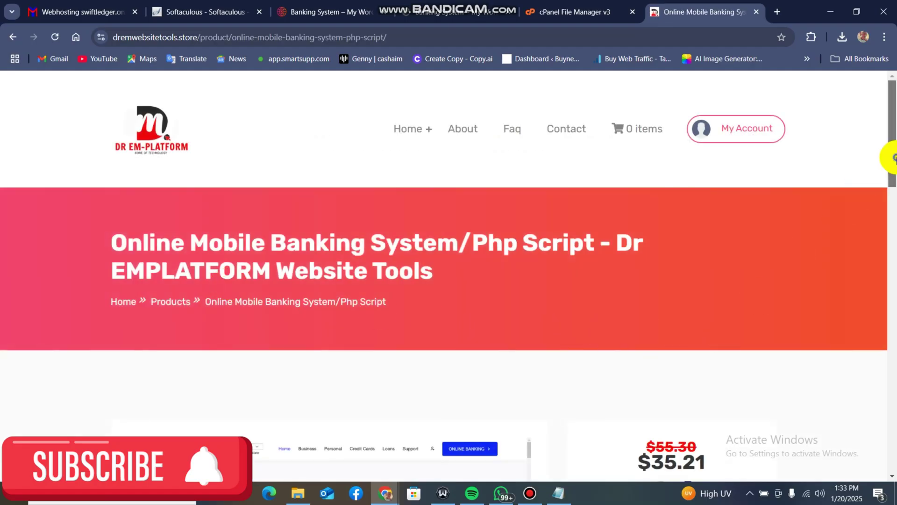
Open the Screenshots lightbox on the Online Mobile Banking System product page.
left_click_drag(892, 154, 887, 203)
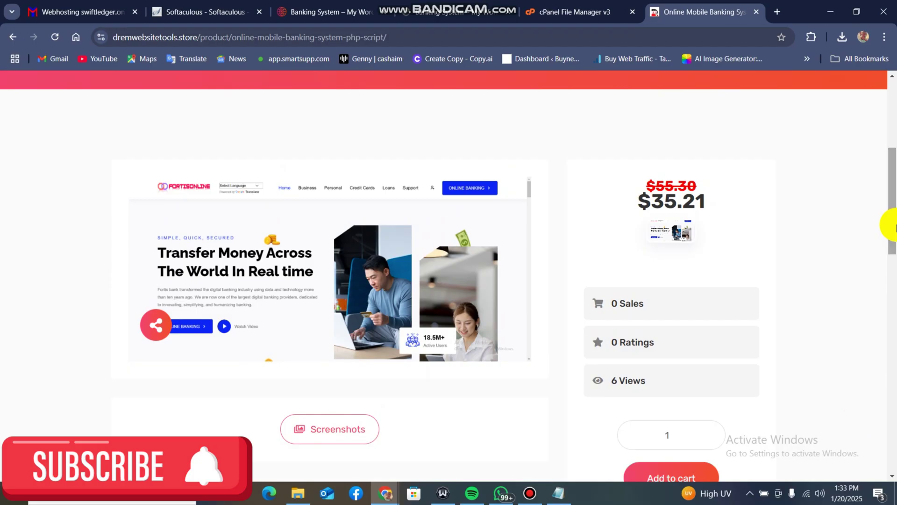
left_click(337, 419)
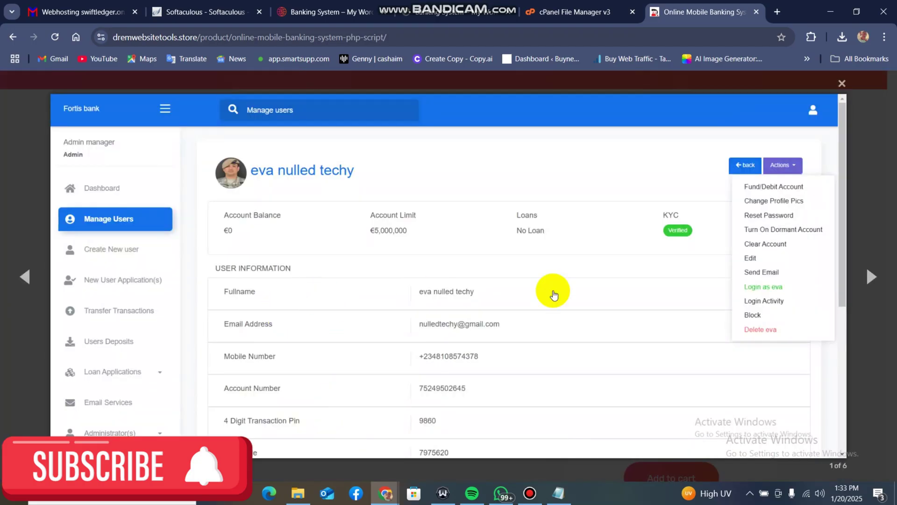
Page through all six banking script screenshots in the lightbox, then close it.
left_click(875, 279)
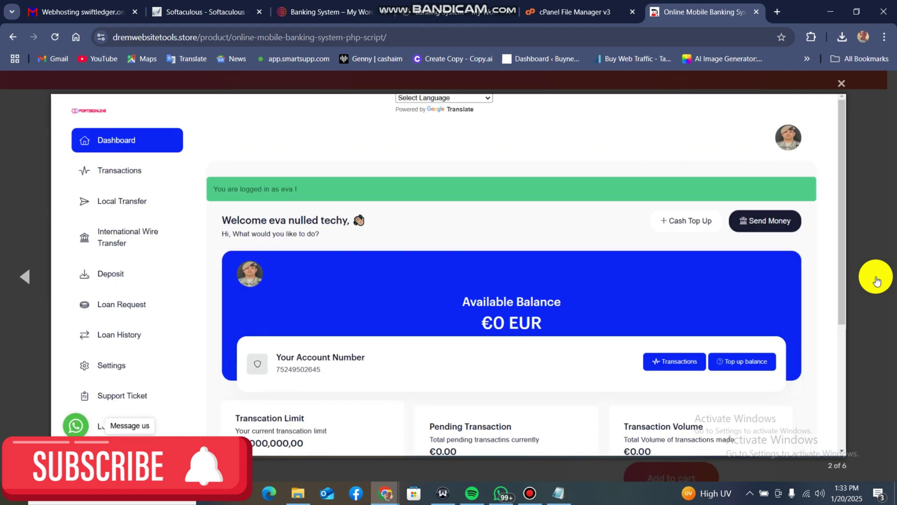
left_click(876, 280)
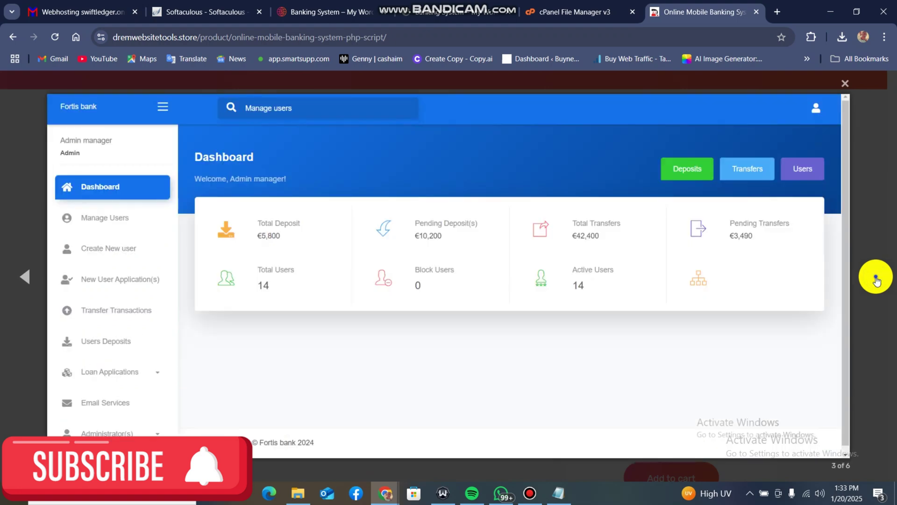
left_click(876, 279)
left_click(876, 280)
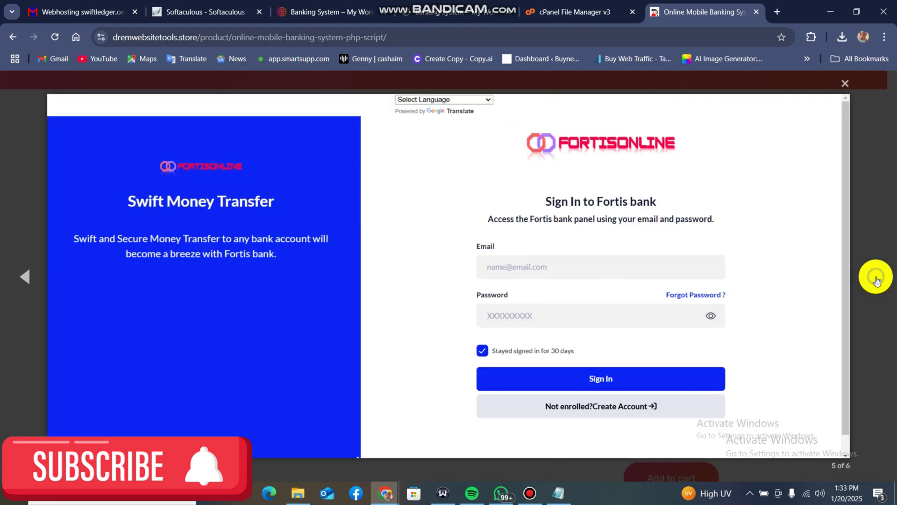
left_click(876, 280)
left_click(877, 280)
left_click(876, 280)
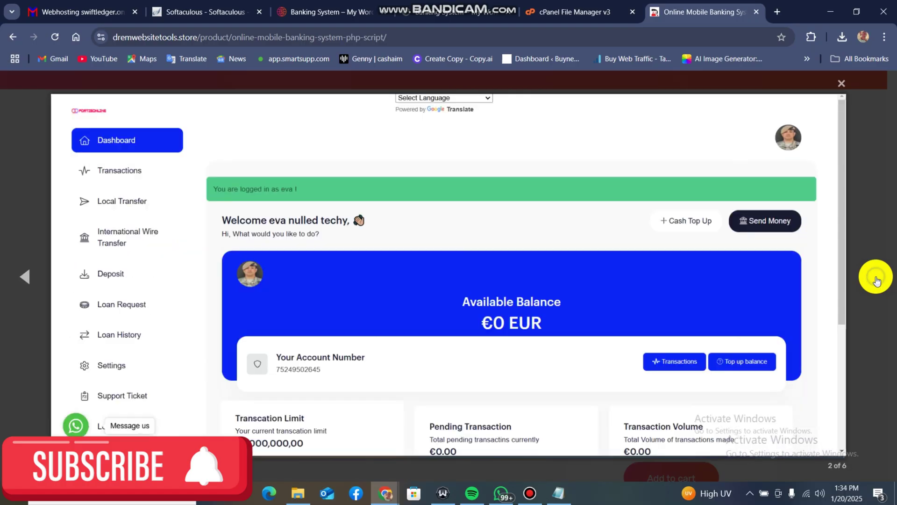
left_click(840, 84)
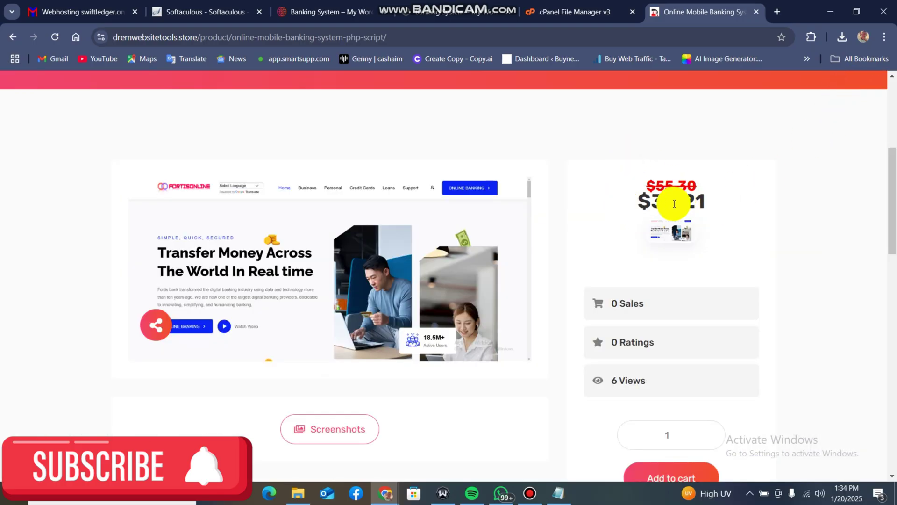
Select and clear the $35.21 price, scroll up, and switch to the Banking System tab.
left_click_drag(656, 211, 691, 212)
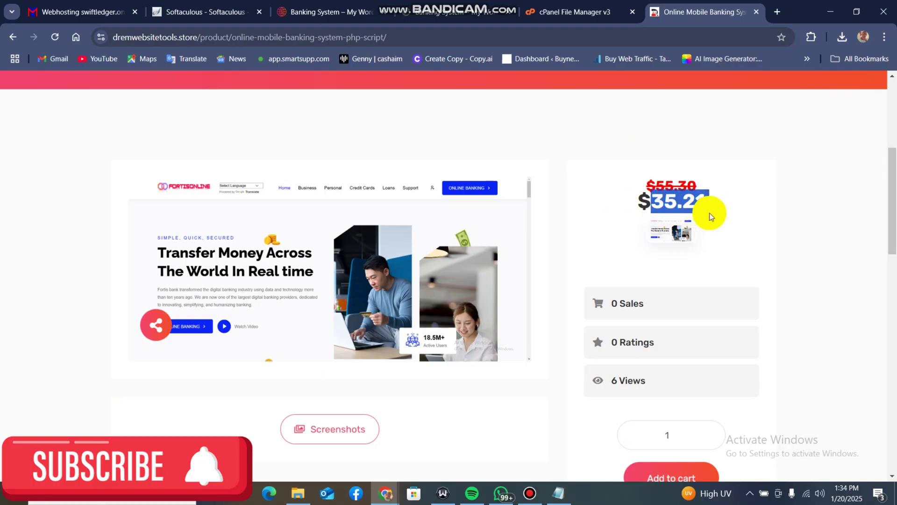
left_click(793, 202)
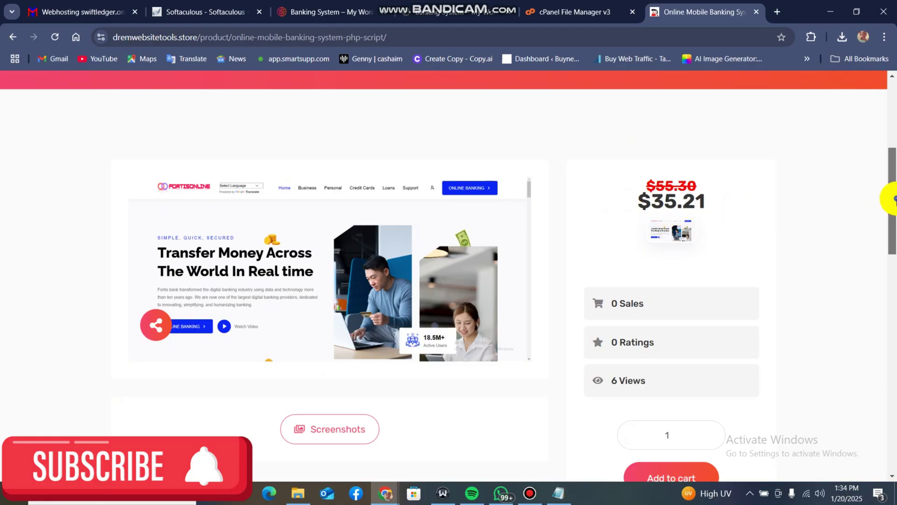
left_click_drag(887, 195, 887, 90)
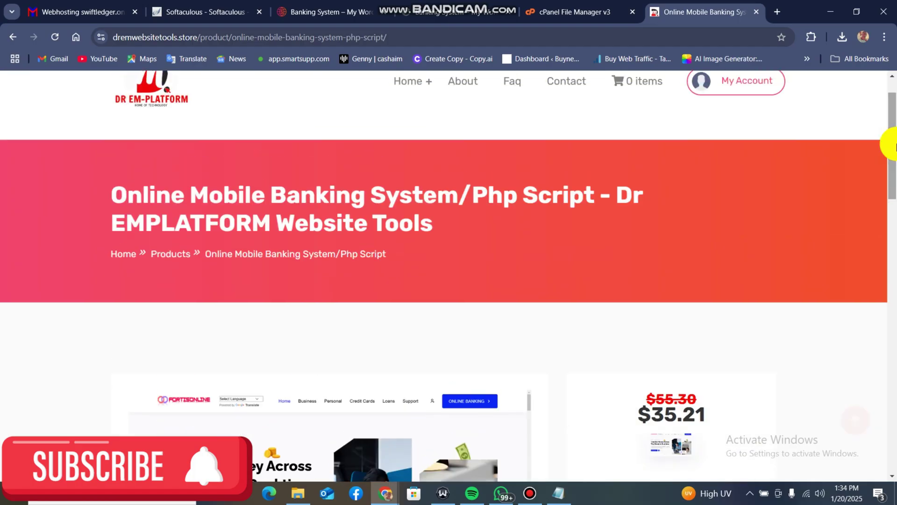
mouse_move(583, 6)
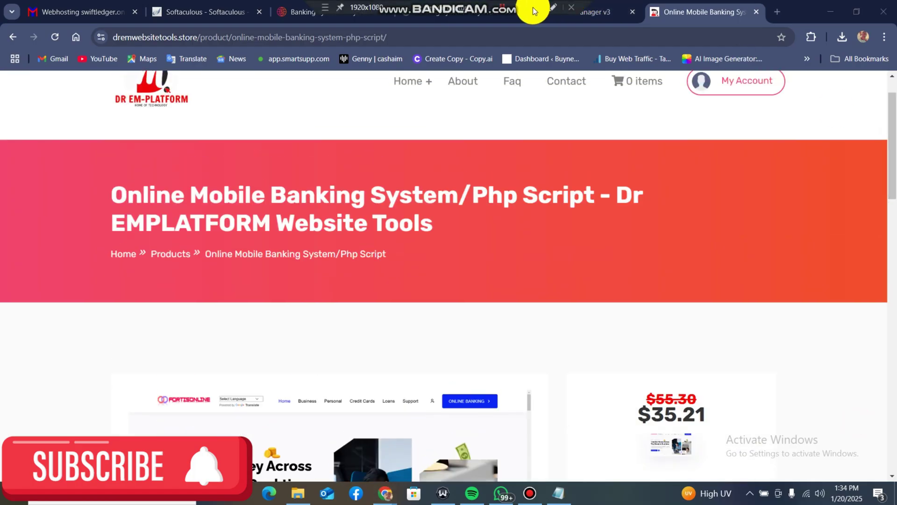
left_click(598, 162)
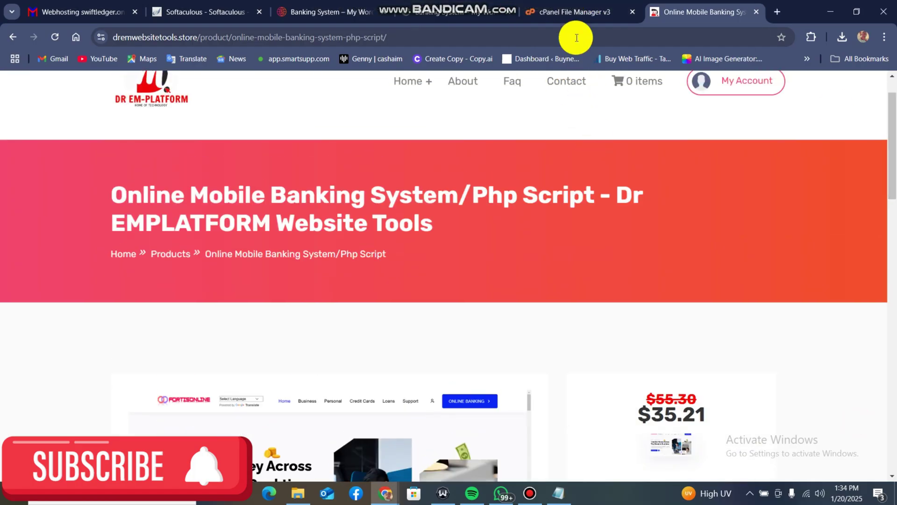
left_click(482, 16)
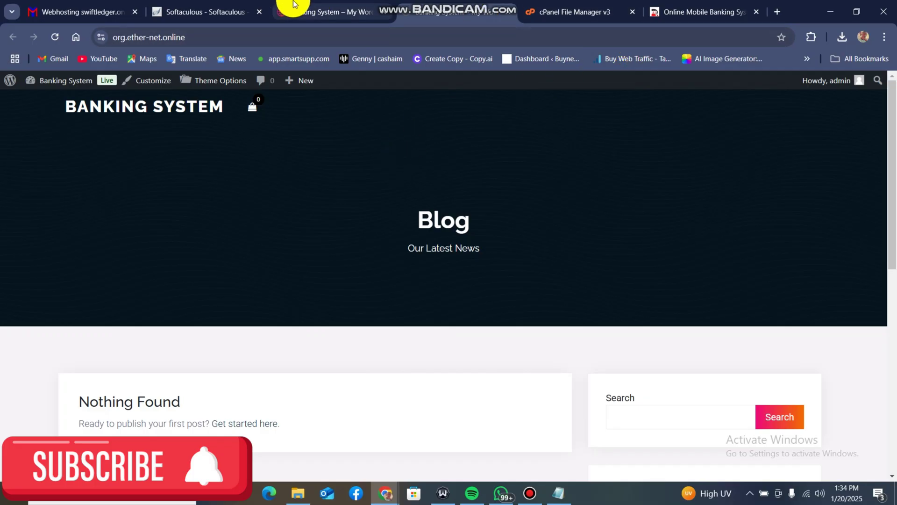
Switch to the TRYO Banking System tab and launch Edit with Elementor from the admin bar.
left_click(315, 12)
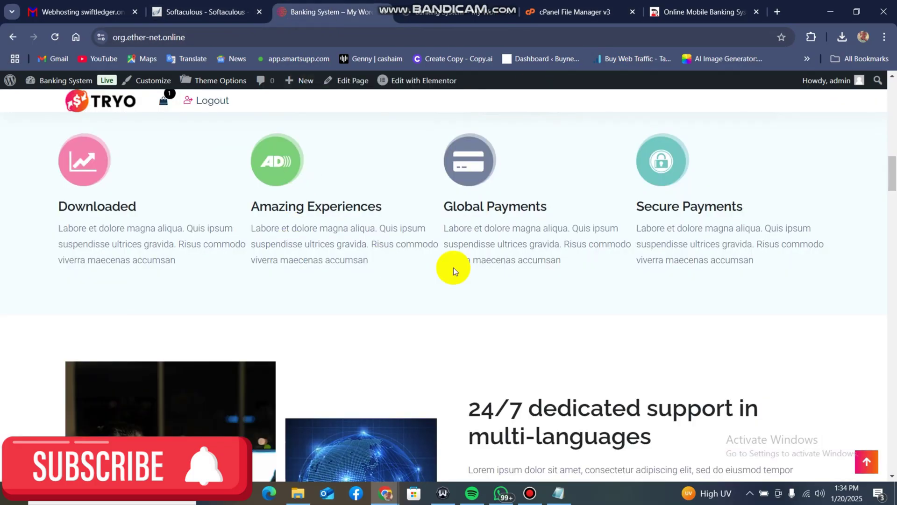
mouse_move(417, 84)
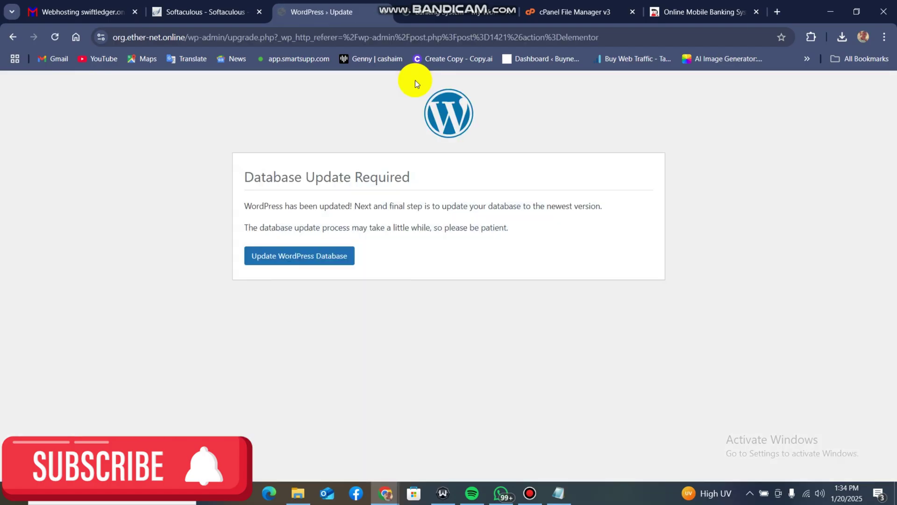
Update the WordPress database, then continue into the Elementor editor for Home Four.
left_click(292, 255)
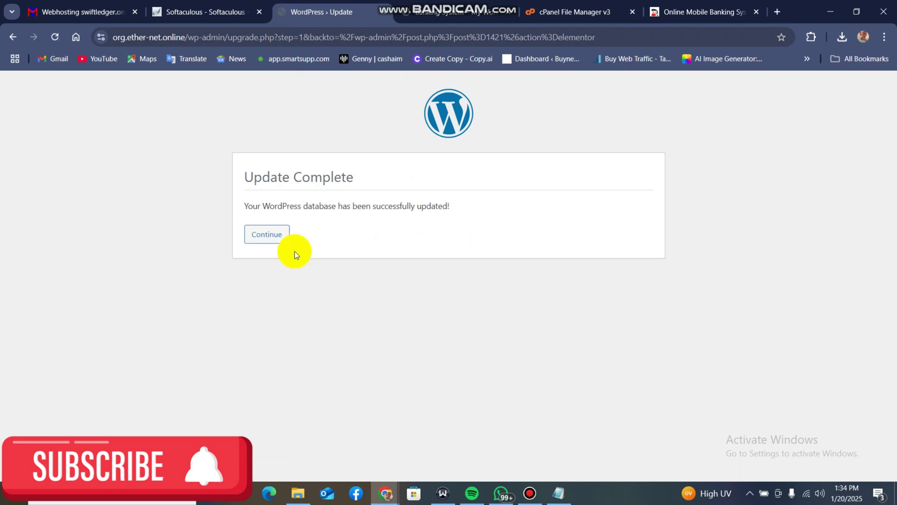
left_click(259, 231)
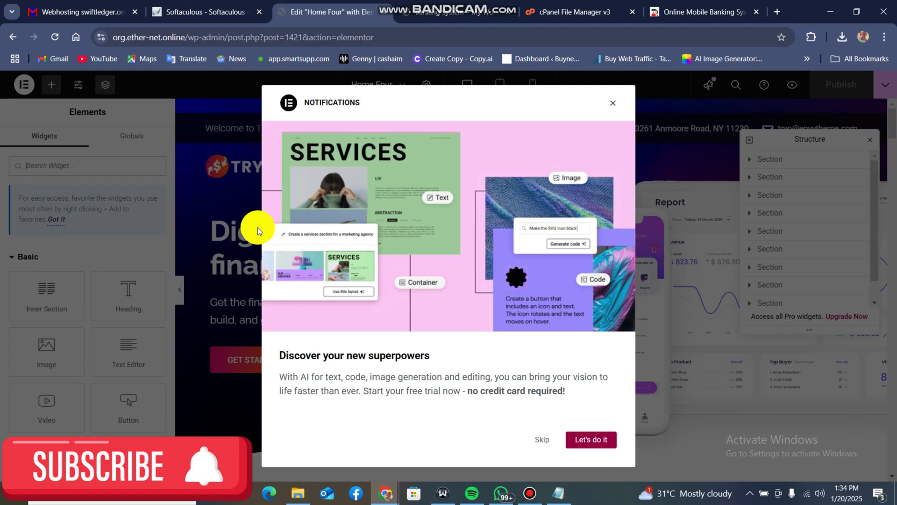
Close the Elementor AI features Notifications popup.
left_click(614, 103)
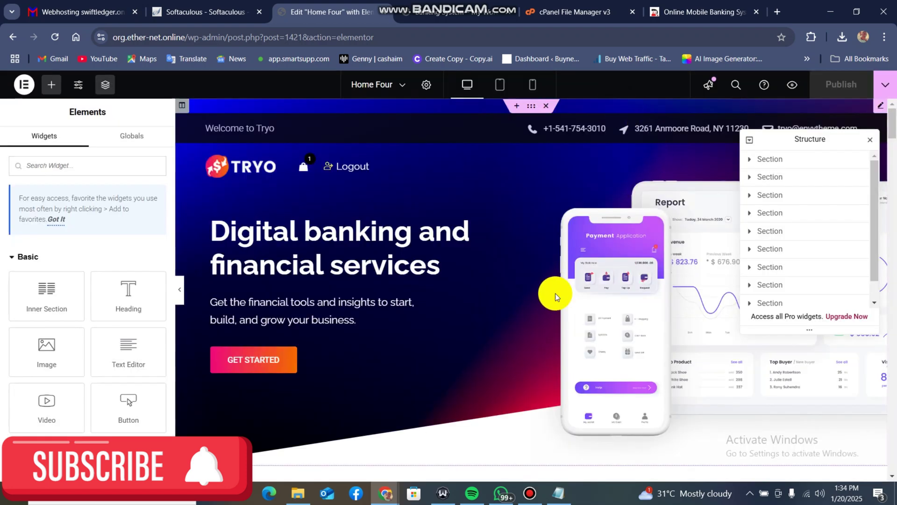
mouse_move(483, 8)
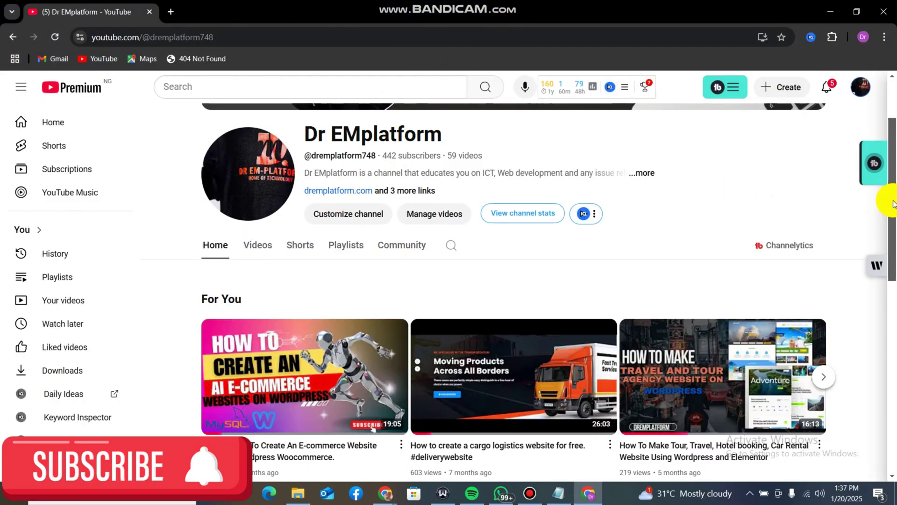
Scroll the YouTube channel page and advance the For You carousel three times.
left_click_drag(891, 210, 893, 318)
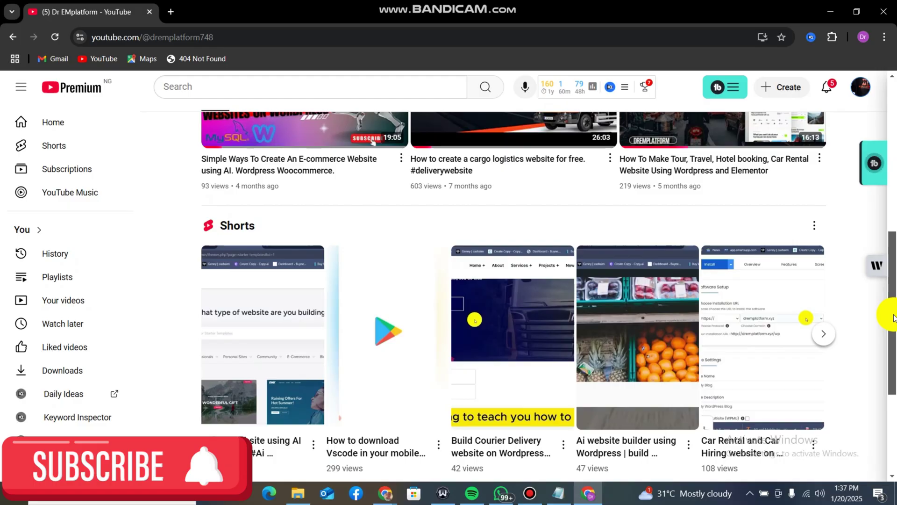
left_click_drag(894, 318, 893, 270)
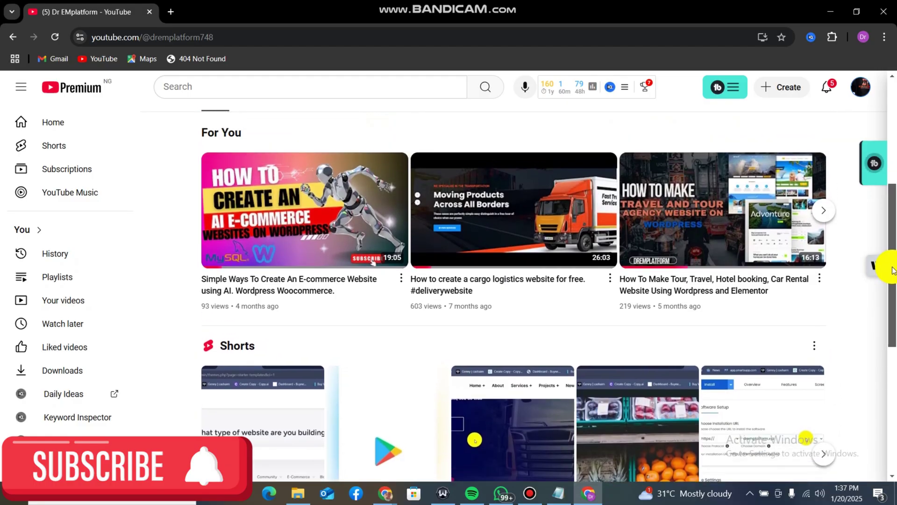
left_click(824, 211)
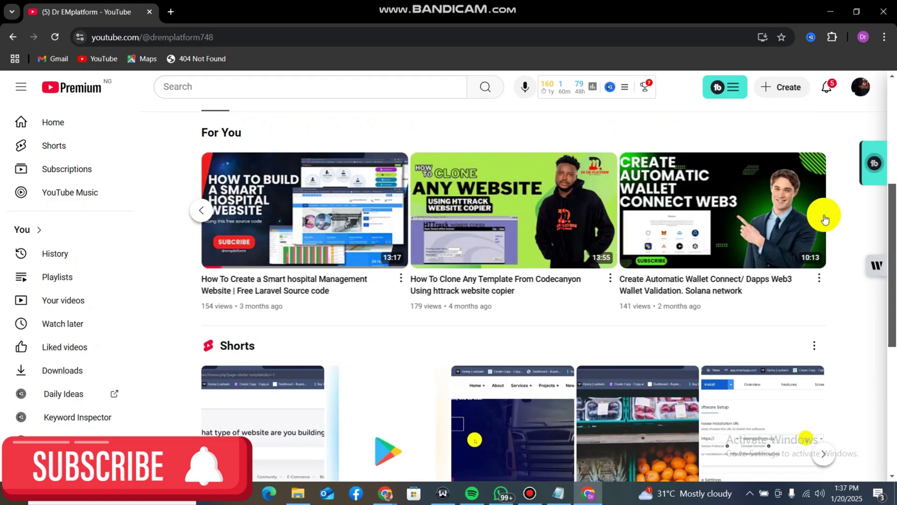
left_click(825, 217)
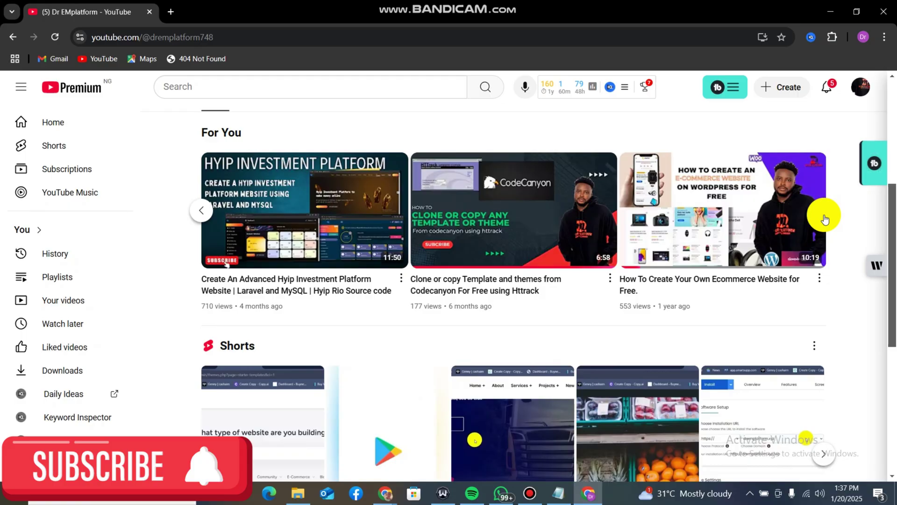
left_click(825, 217)
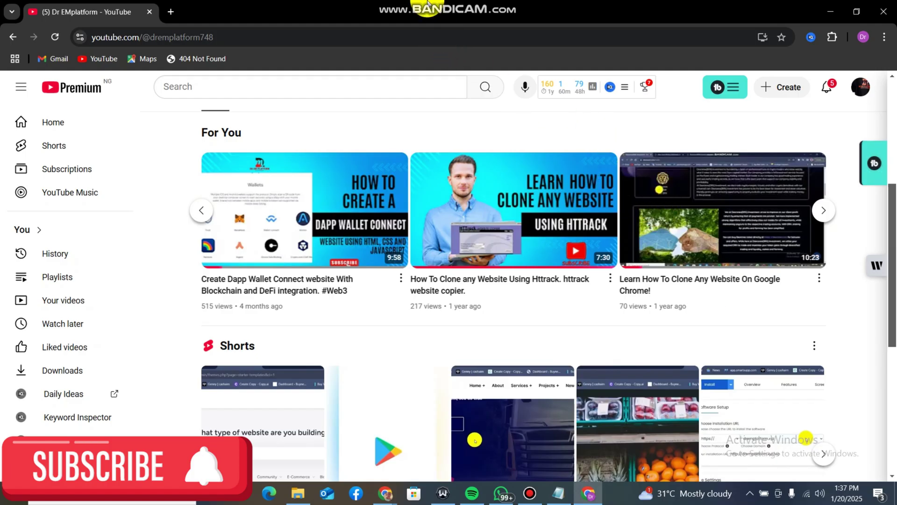
mouse_move(468, 11)
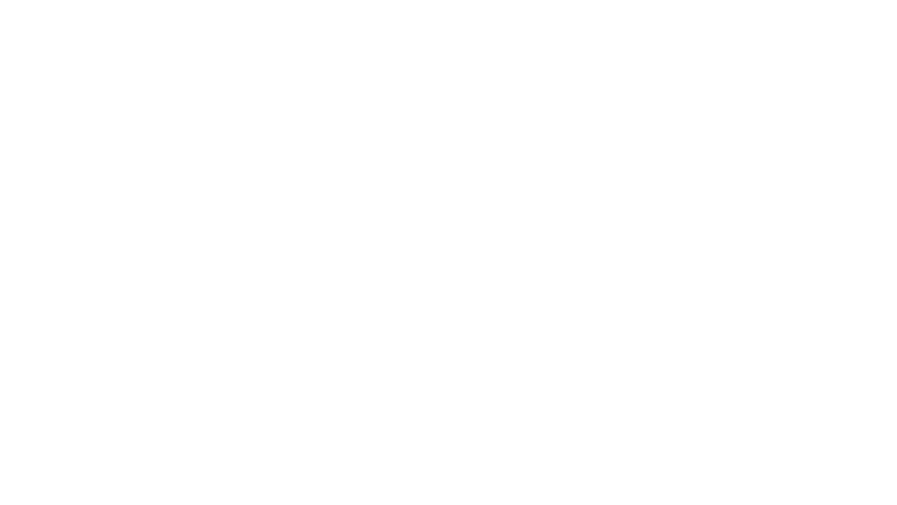